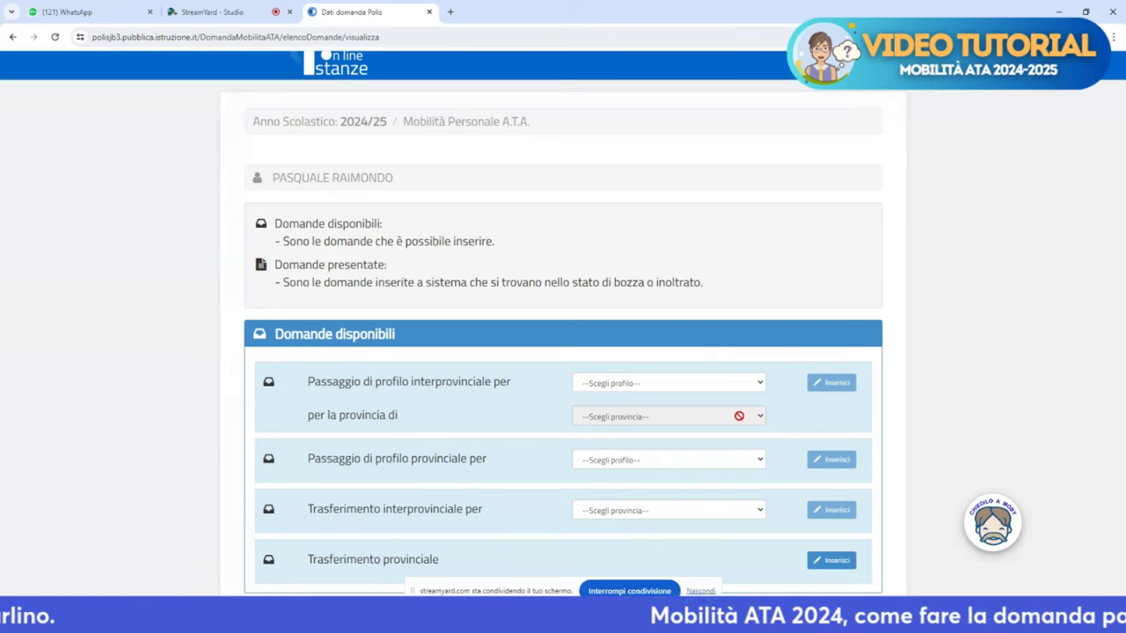
- Start a new interprovincial transfer application (Trasferimento interprovinciale) for the province of CASERTA
{"action": "scroll", "coordinate": [756, 404], "scroll_direction": "down", "scroll_amount": 2}
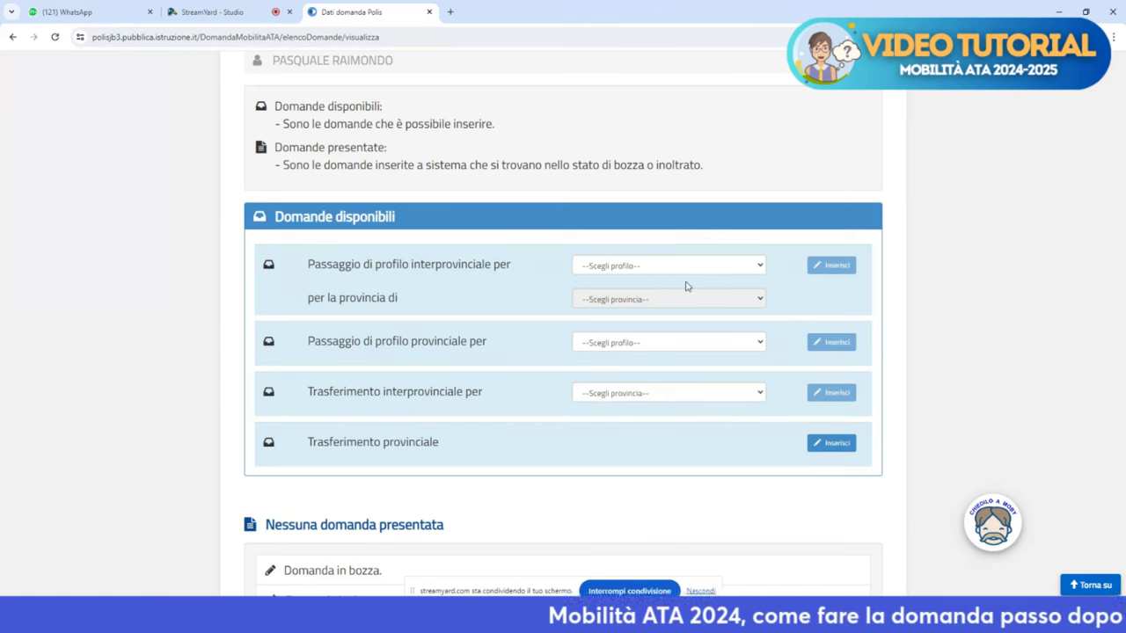
{"action": "left_click", "coordinate": [607, 397]}
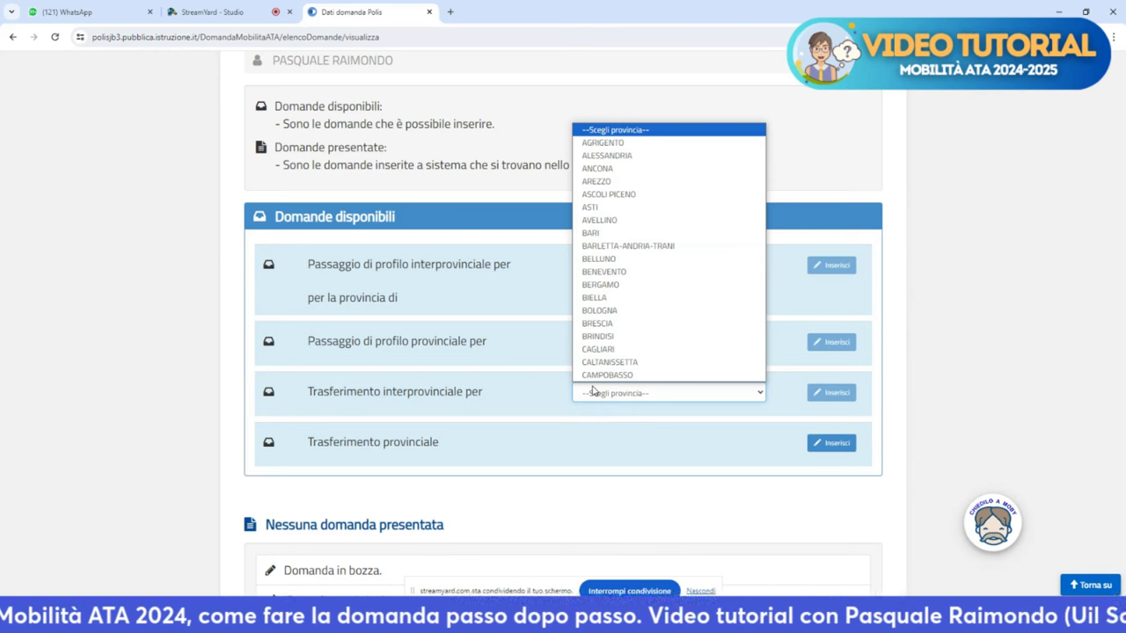
{"action": "scroll", "coordinate": [633, 339], "scroll_direction": "down", "scroll_amount": 3}
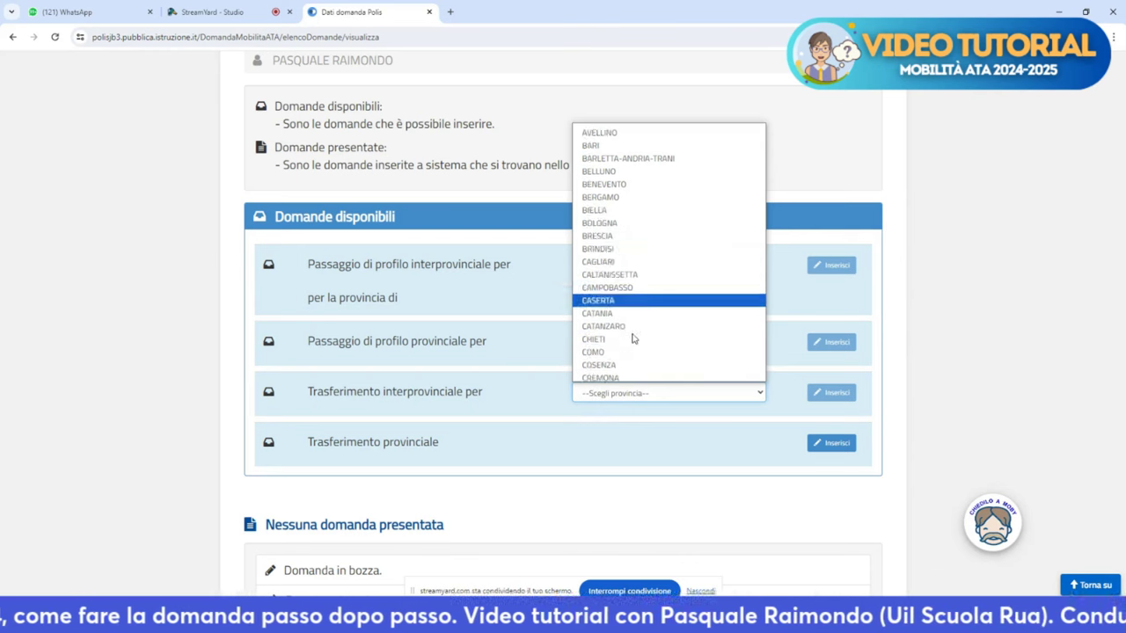
{"action": "scroll", "coordinate": [634, 343], "scroll_direction": "down", "scroll_amount": 3}
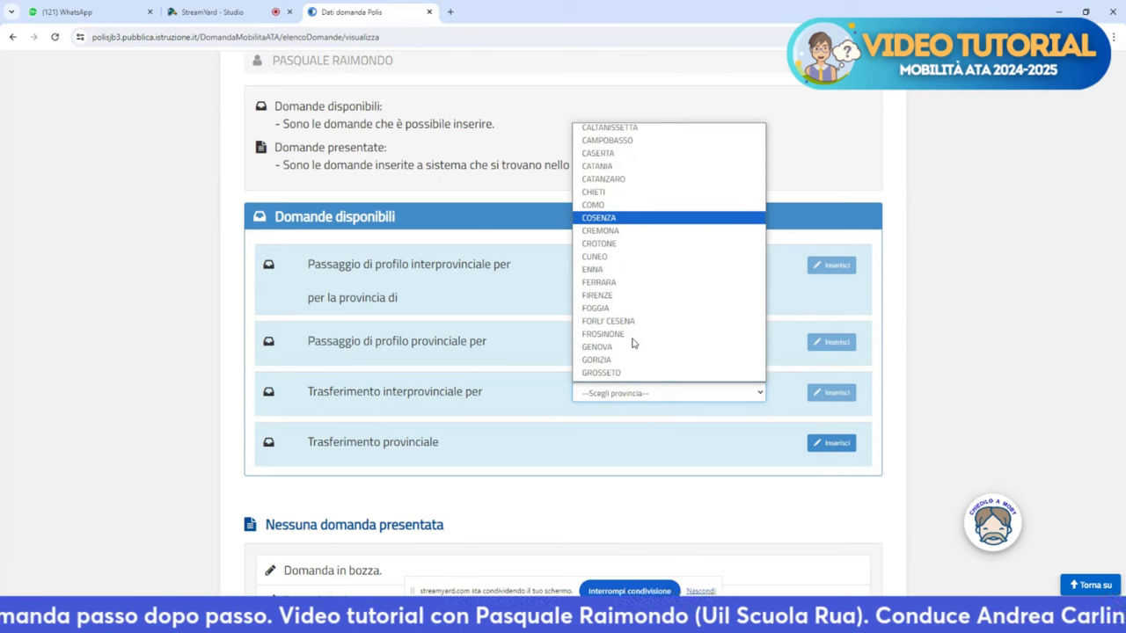
{"action": "scroll", "coordinate": [626, 317], "scroll_direction": "down", "scroll_amount": 2}
{"action": "scroll", "coordinate": [629, 320], "scroll_direction": "up", "scroll_amount": 5}
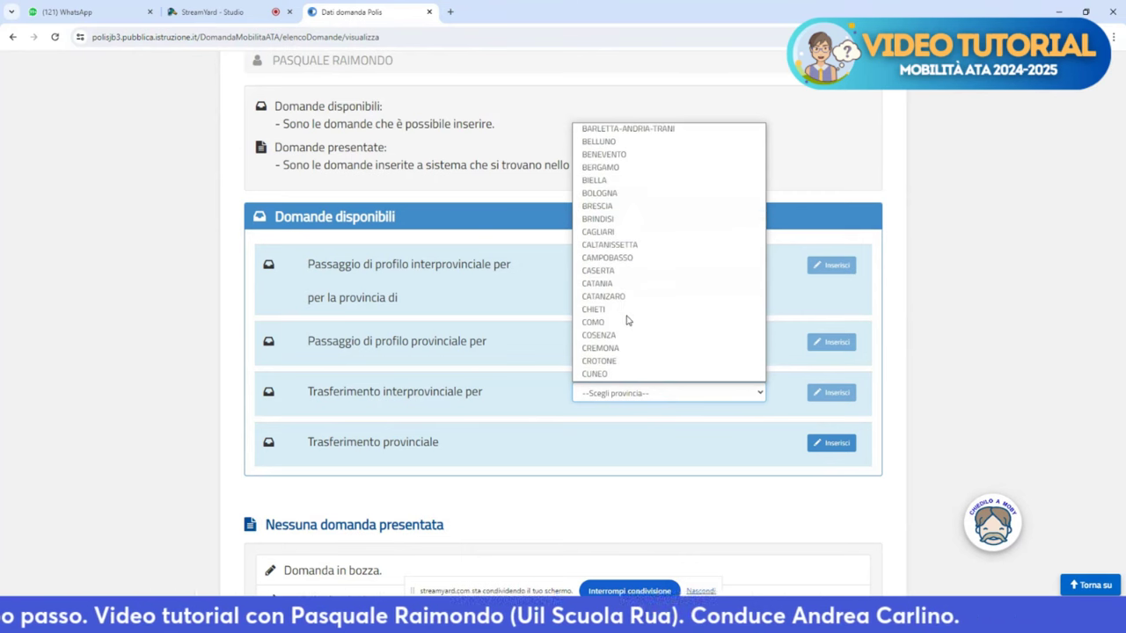
{"action": "left_click", "coordinate": [621, 271]}
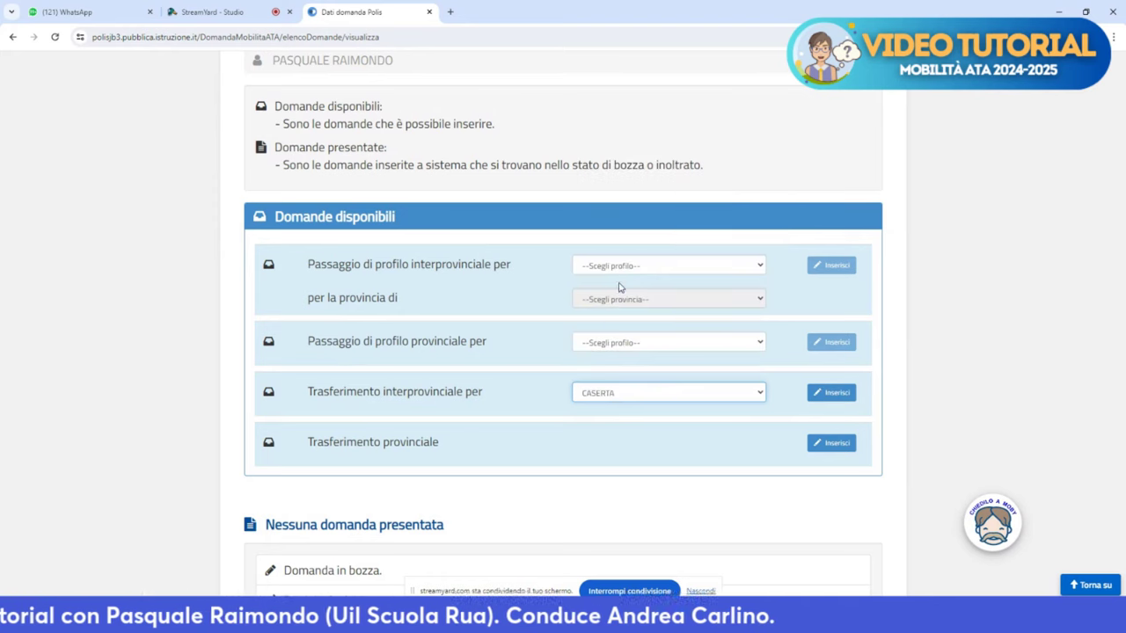
{"action": "left_click", "coordinate": [827, 393]}
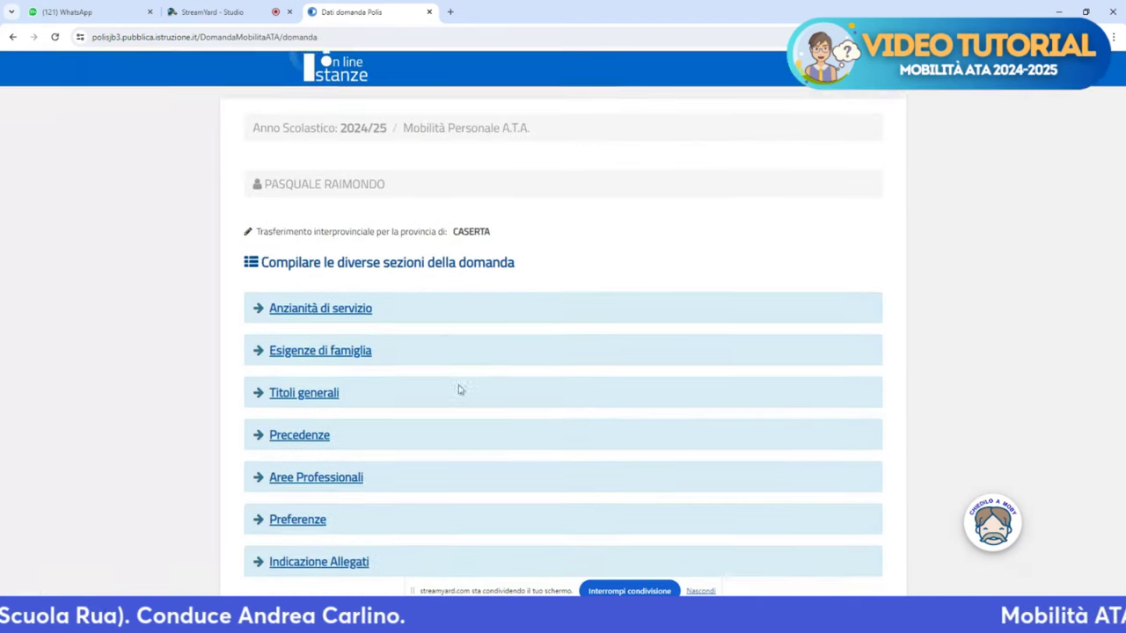
- In the Anzianità di servizio section, enter 0 years and 7 months for item 1, permanent service in the current professional profile
{"action": "scroll", "coordinate": [459, 390], "scroll_direction": "down", "scroll_amount": 1}
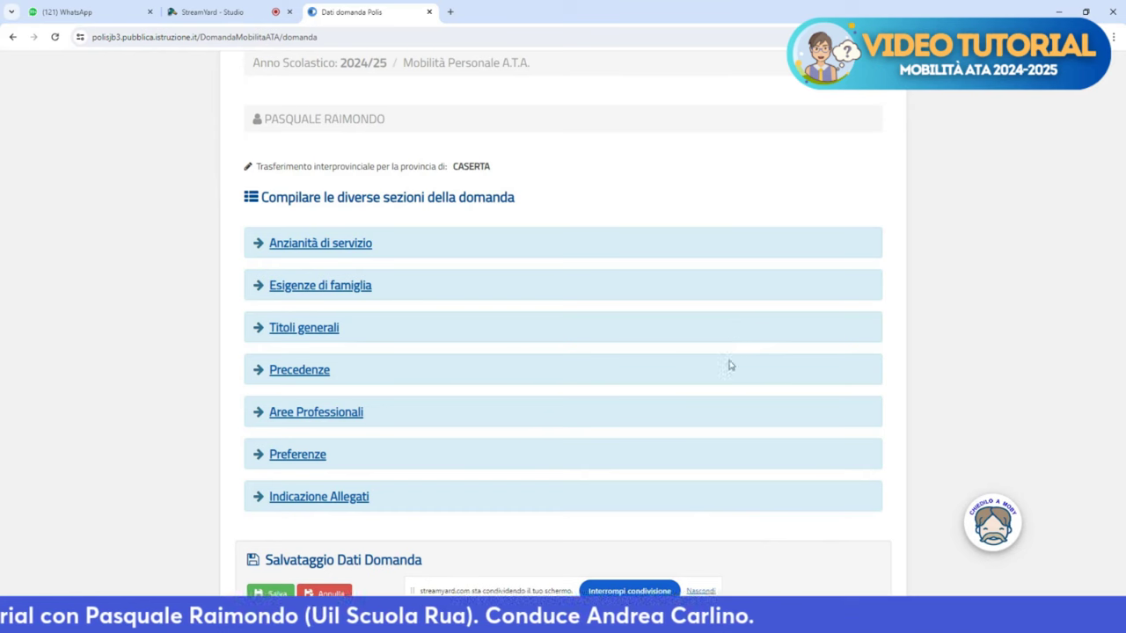
{"action": "left_click", "coordinate": [357, 250]}
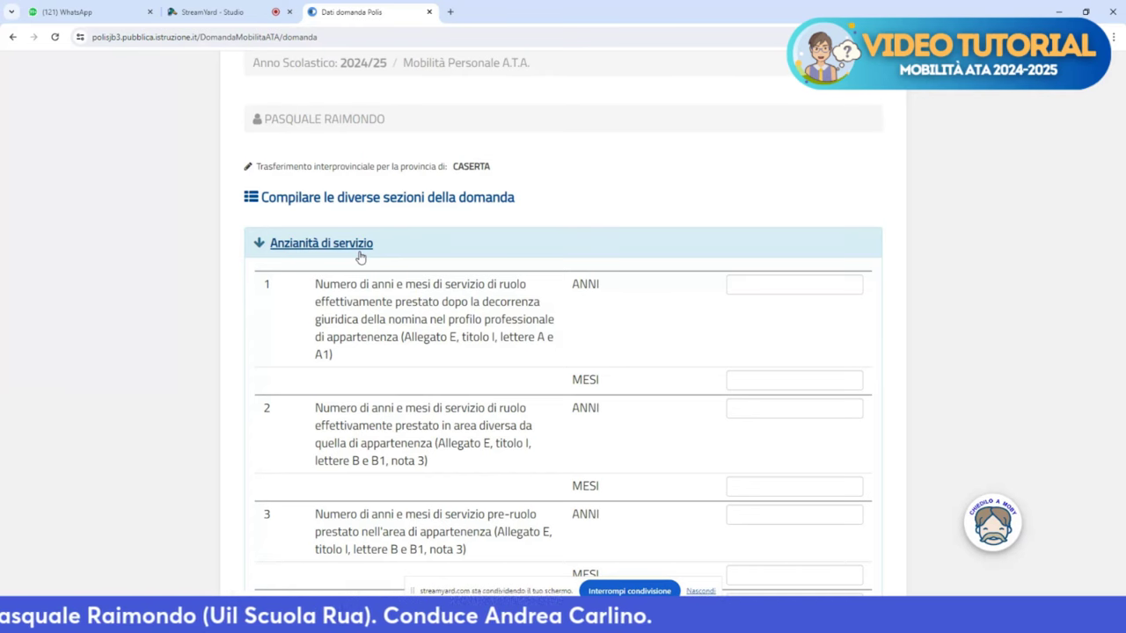
{"action": "left_click", "coordinate": [740, 280]}
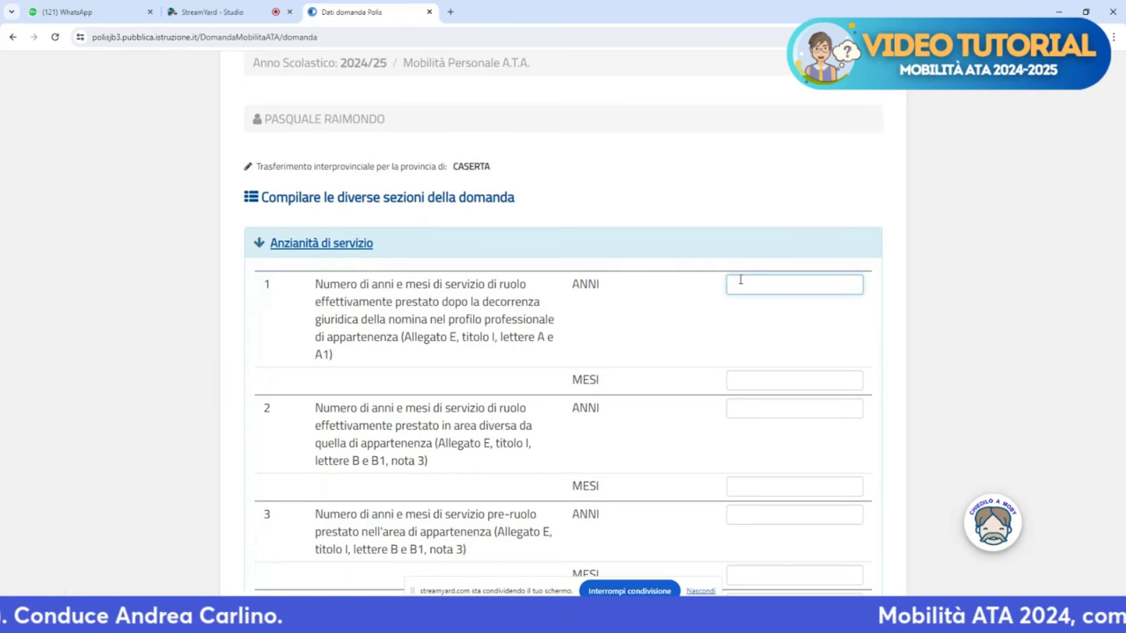
{"action": "type", "text": "0"}
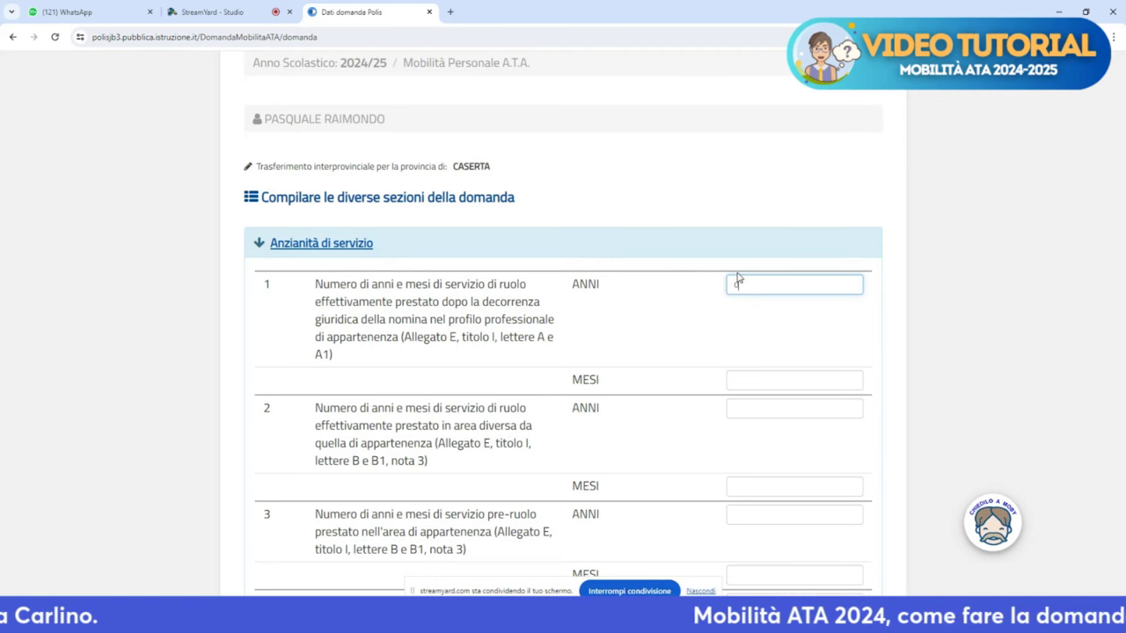
{"action": "left_click", "coordinate": [750, 382]}
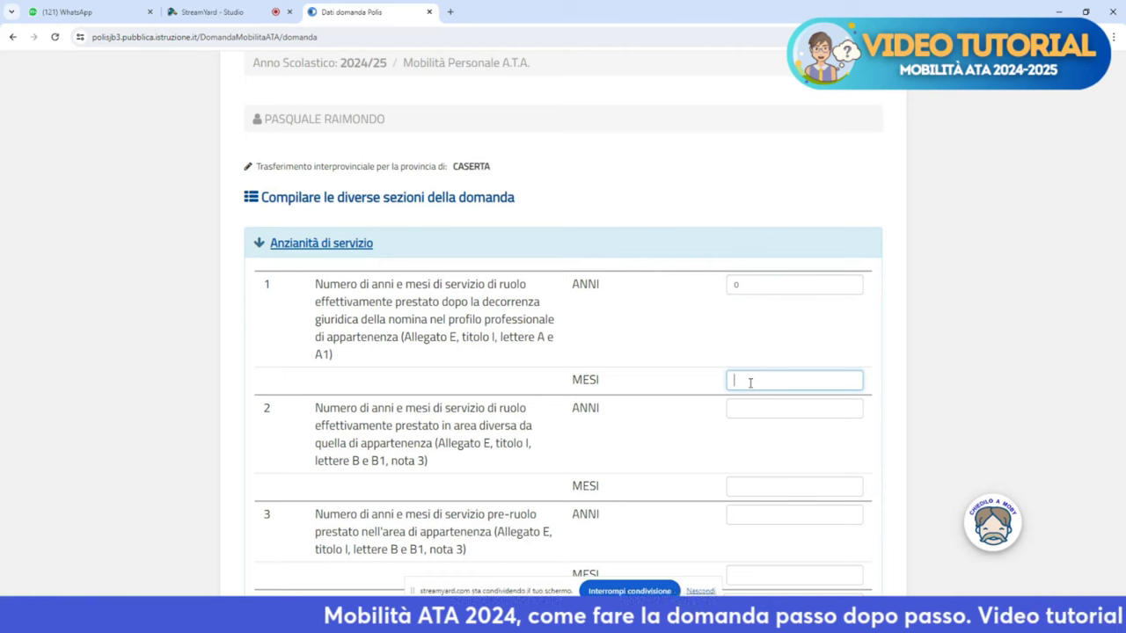
{"action": "type", "text": "7"}
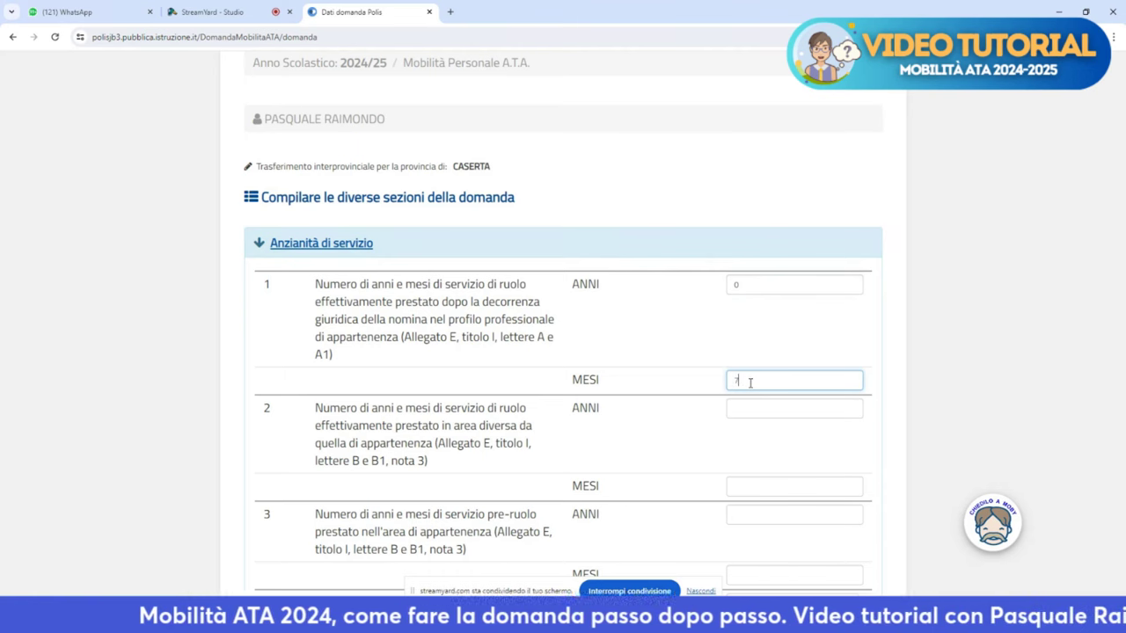
{"action": "left_click", "coordinate": [603, 445]}
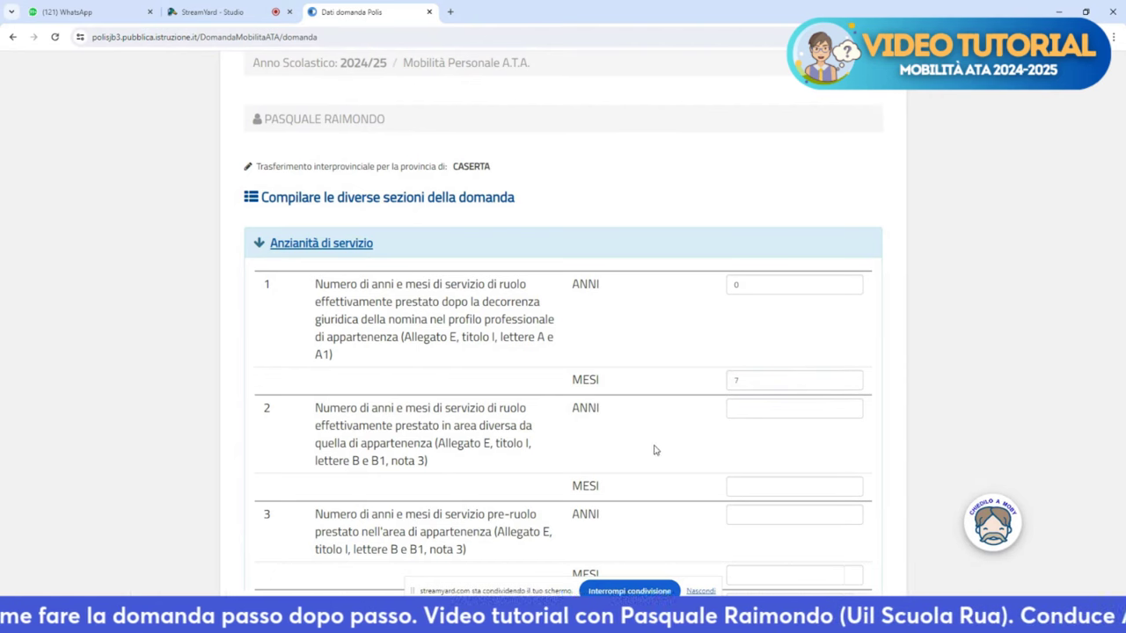
{"action": "left_click_drag", "start_coordinate": [747, 379], "coordinate": [719, 380]}
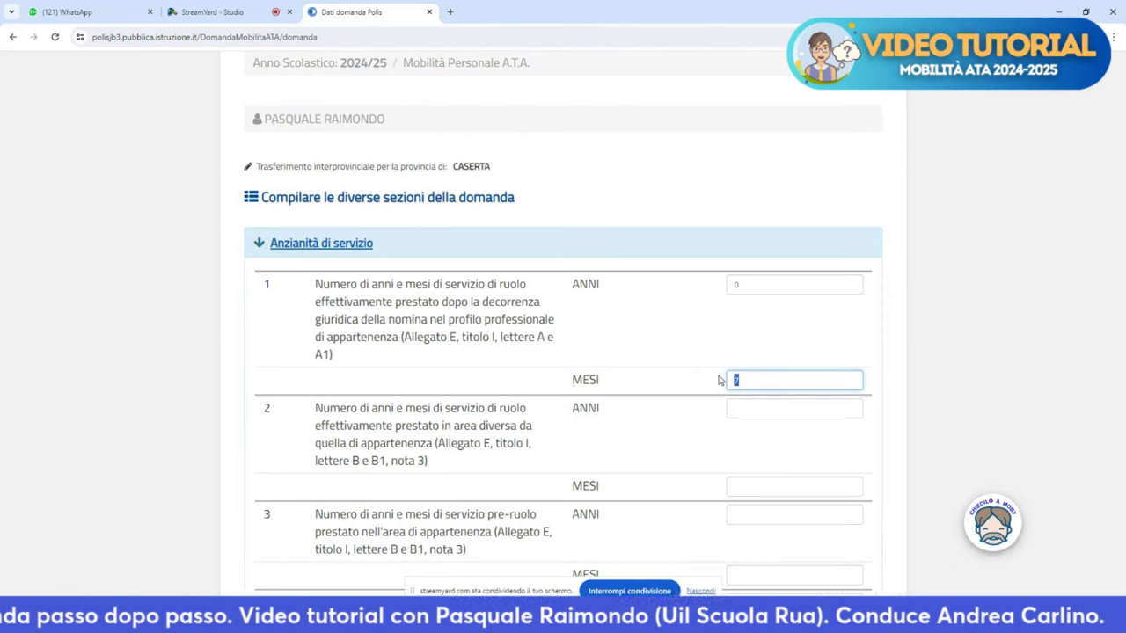
{"action": "left_click", "coordinate": [534, 443]}
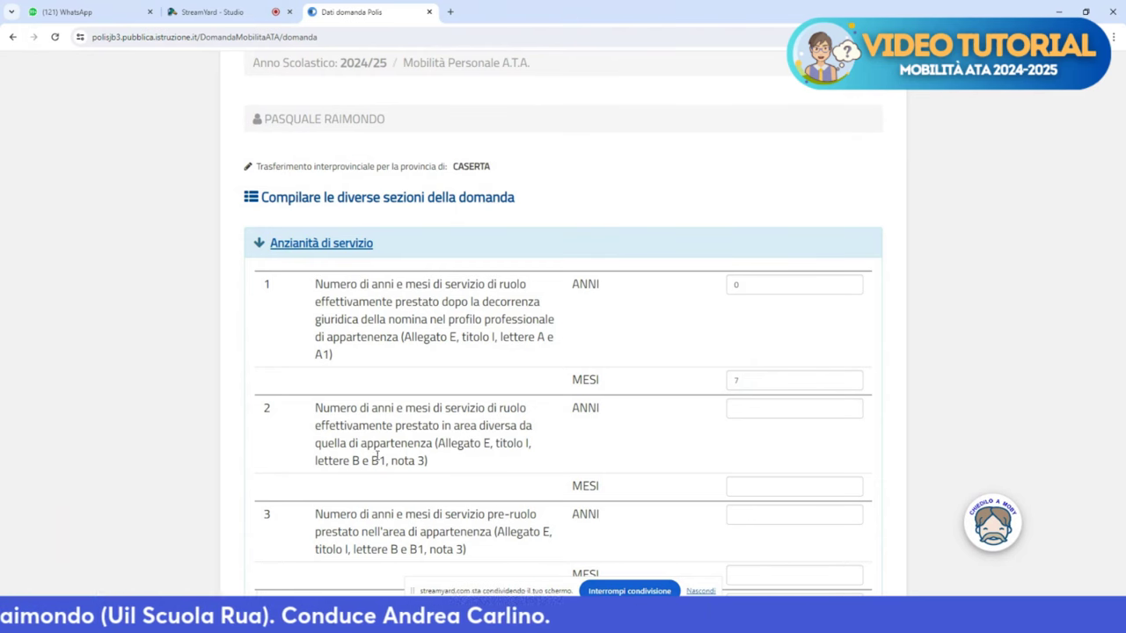
- Enter 8 years and 5 months for item 2, permanent service performed in a different area
{"action": "mouse_move", "coordinate": [315, 407]}
{"action": "left_mouse_down"}
{"action": "mouse_move", "coordinate": [322, 423]}
{"action": "mouse_move", "coordinate": [430, 468]}
{"action": "mouse_move", "coordinate": [319, 423]}
{"action": "mouse_move", "coordinate": [315, 407]}
{"action": "left_mouse_up"}
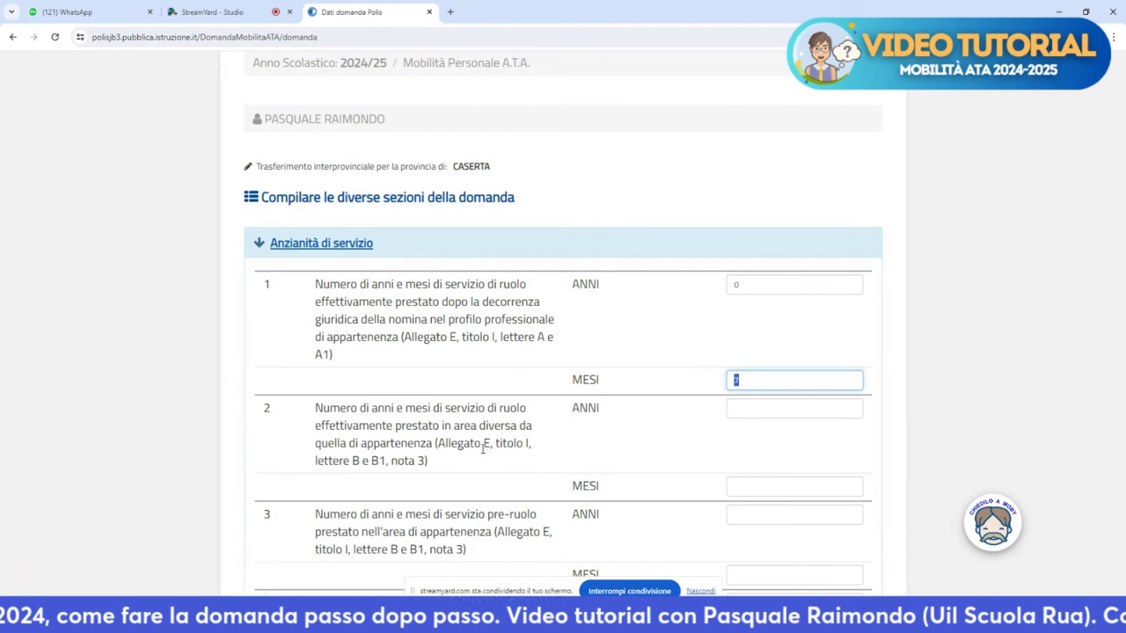
{"action": "left_click", "coordinate": [319, 420]}
{"action": "left_click_drag", "start_coordinate": [316, 409], "coordinate": [428, 461]}
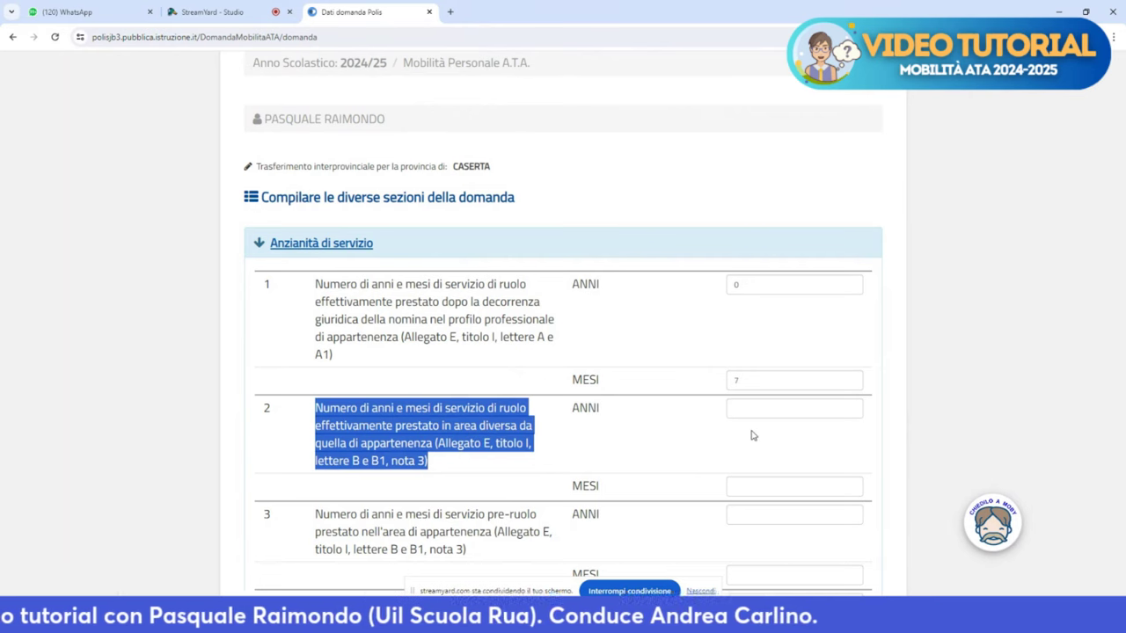
{"action": "left_click", "coordinate": [773, 410]}
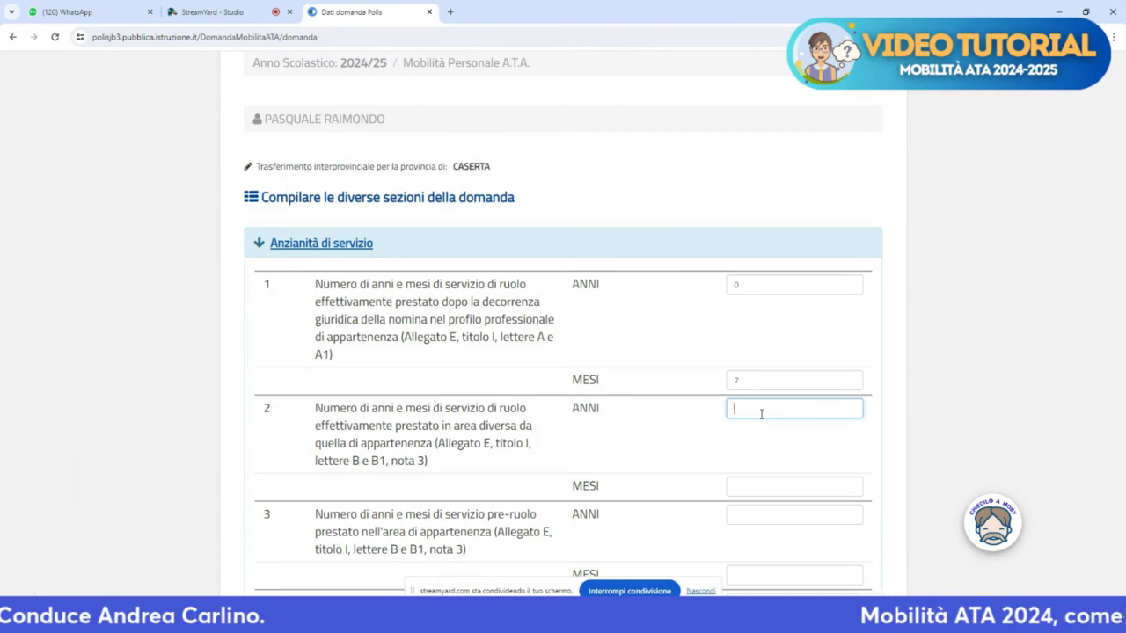
{"action": "type", "text": "8"}
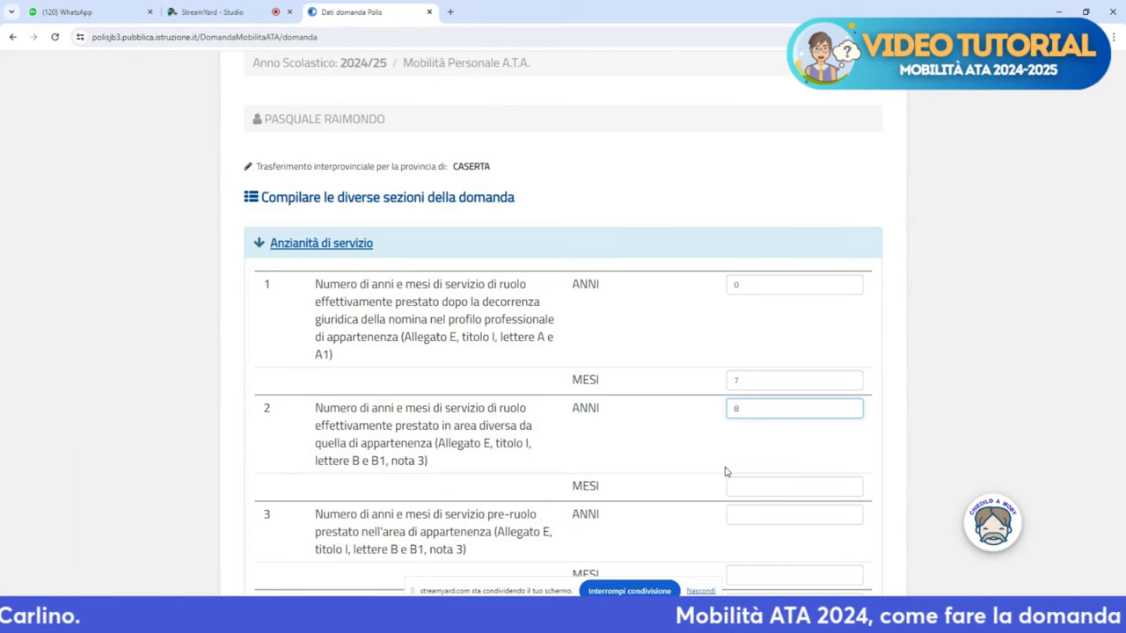
{"action": "left_click", "coordinate": [749, 490]}
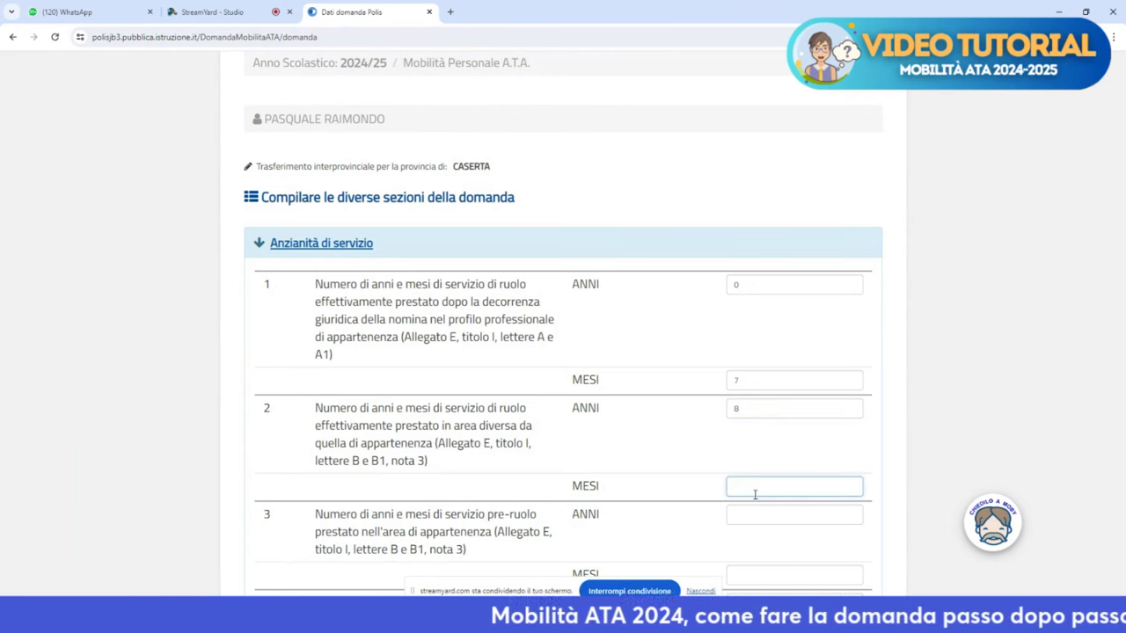
{"action": "type", "text": "5"}
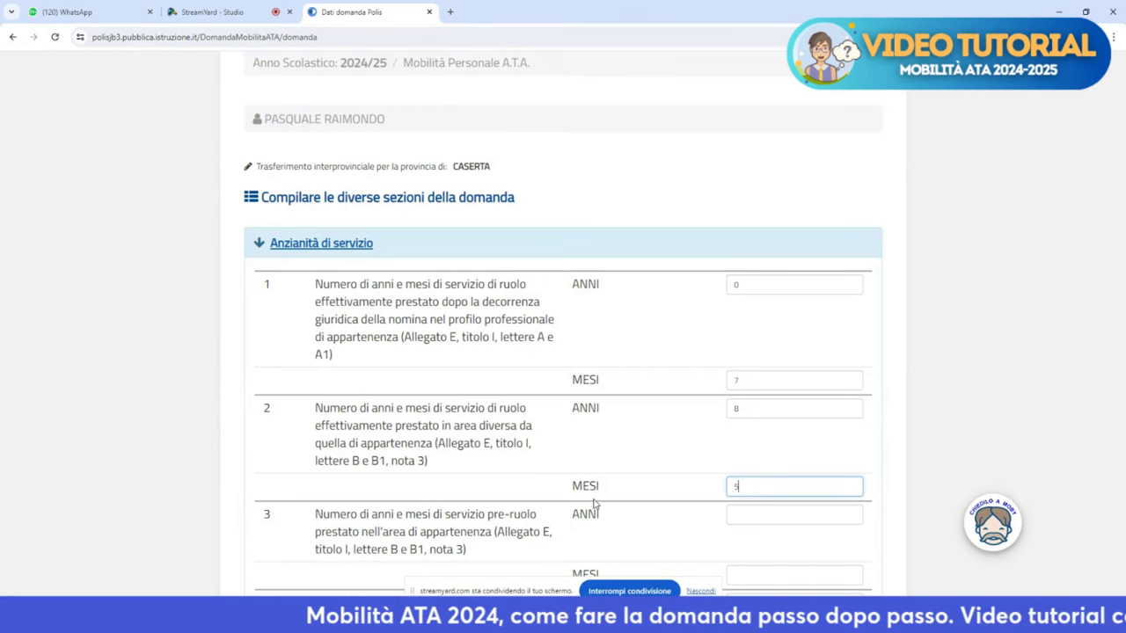
- Enter 3 years and 6 months for item 3, pre-ruolo service performed in the area of appartenenza
{"action": "scroll", "coordinate": [531, 497], "scroll_direction": "down", "scroll_amount": 2}
{"action": "left_click", "coordinate": [498, 439]}
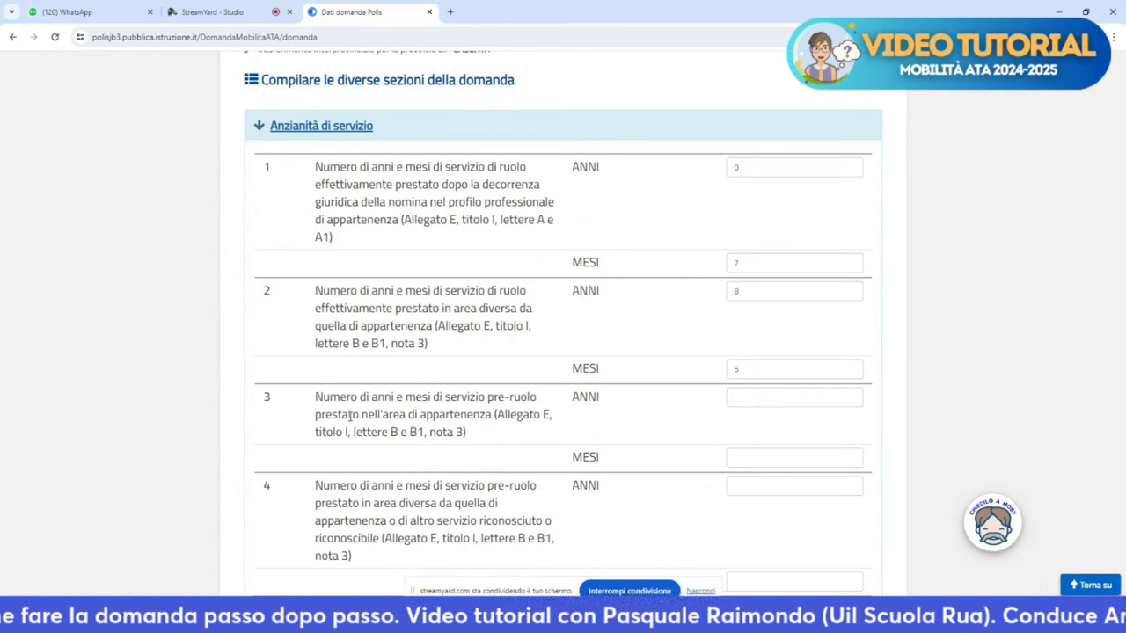
{"action": "left_click_drag", "start_coordinate": [473, 414], "coordinate": [420, 414]}
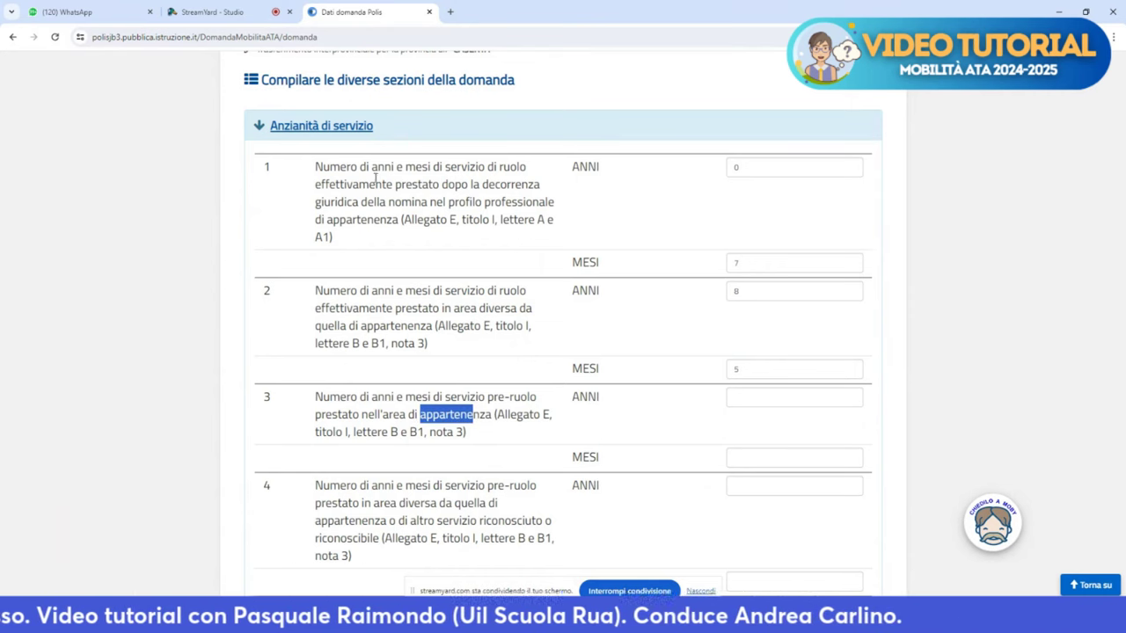
{"action": "left_click_drag", "start_coordinate": [497, 167], "coordinate": [511, 167]}
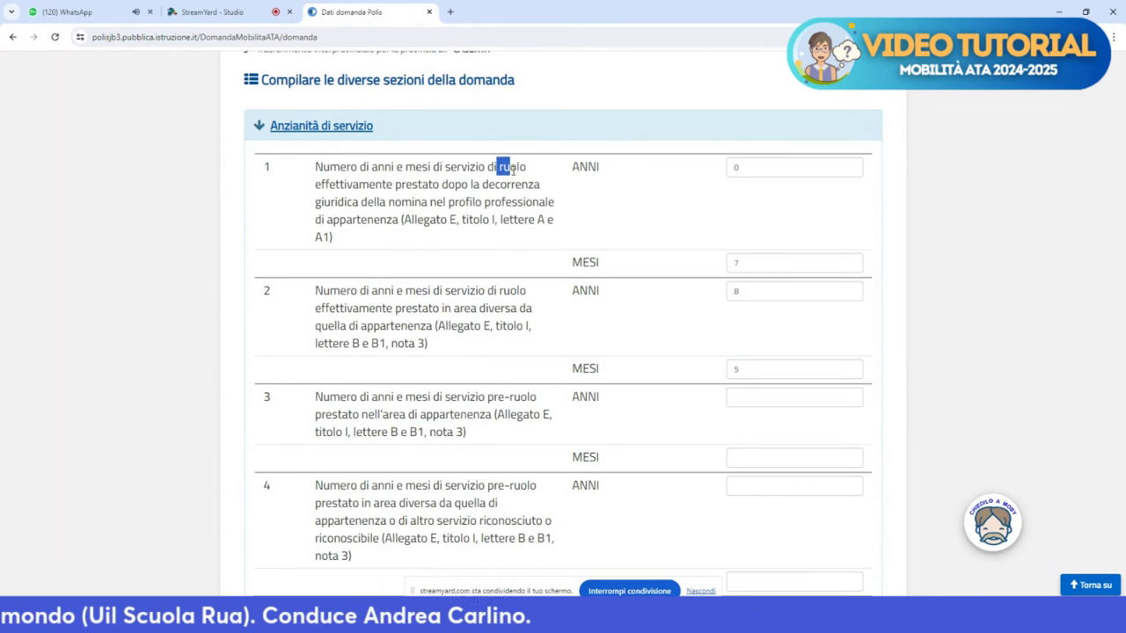
{"action": "left_click_drag", "start_coordinate": [333, 220], "coordinate": [394, 222]}
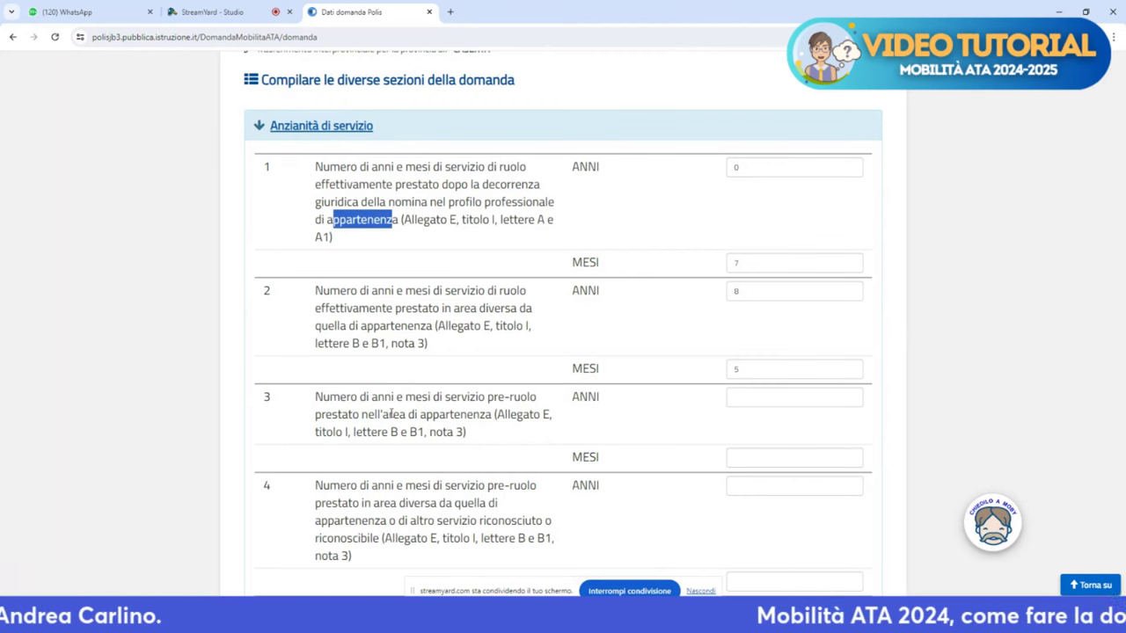
{"action": "left_click_drag", "start_coordinate": [484, 397], "coordinate": [546, 403]}
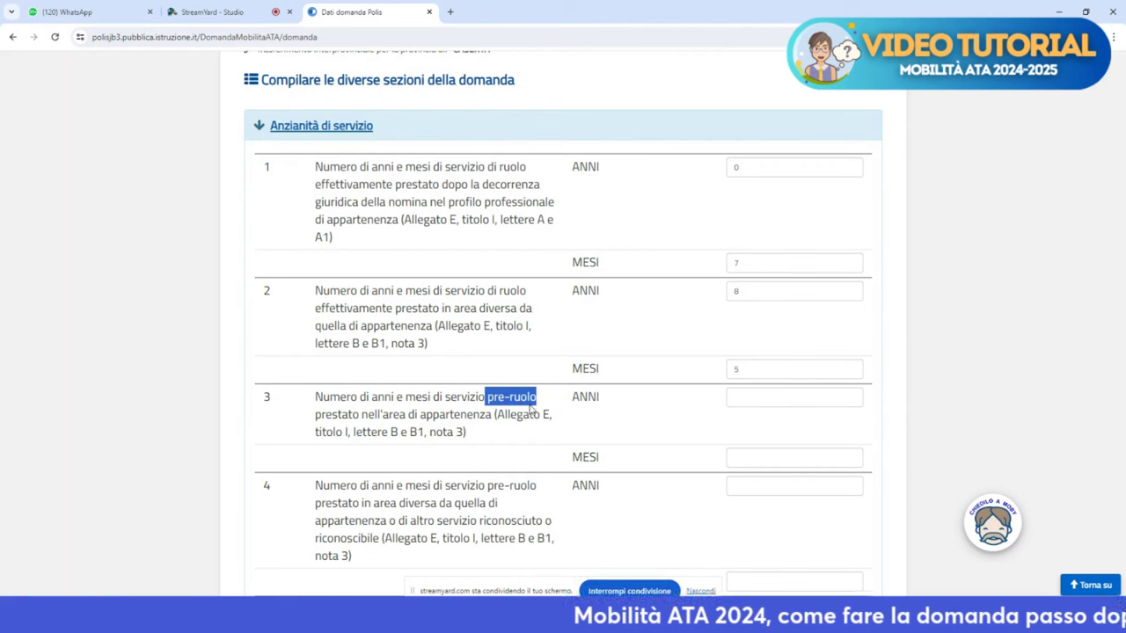
{"action": "left_click_drag", "start_coordinate": [388, 414], "coordinate": [466, 415]}
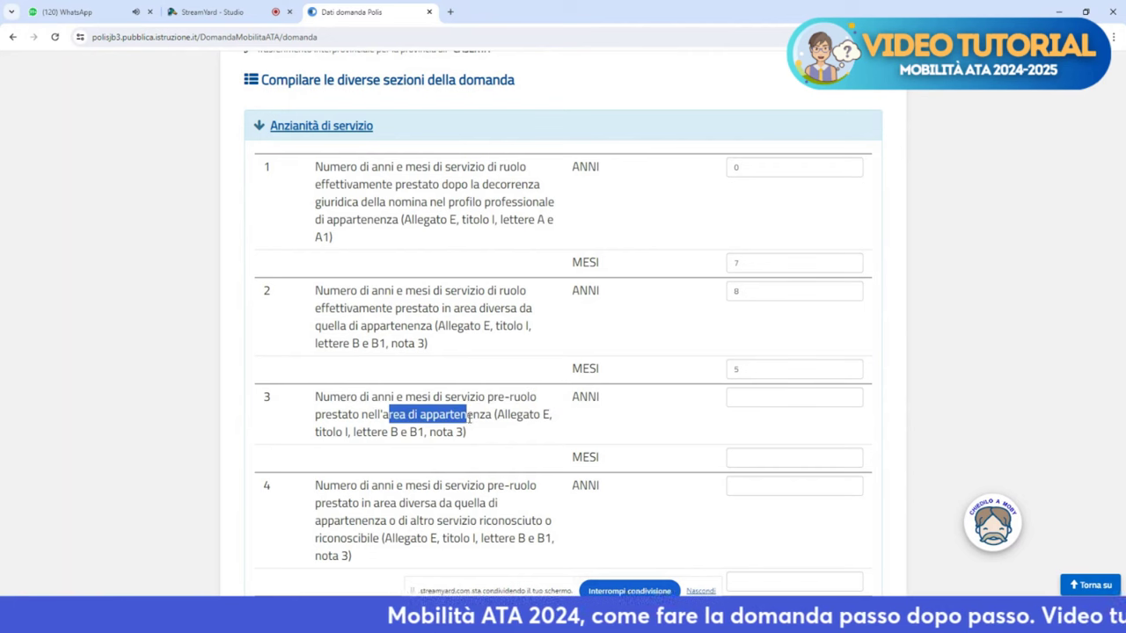
{"action": "left_click", "coordinate": [769, 399]}
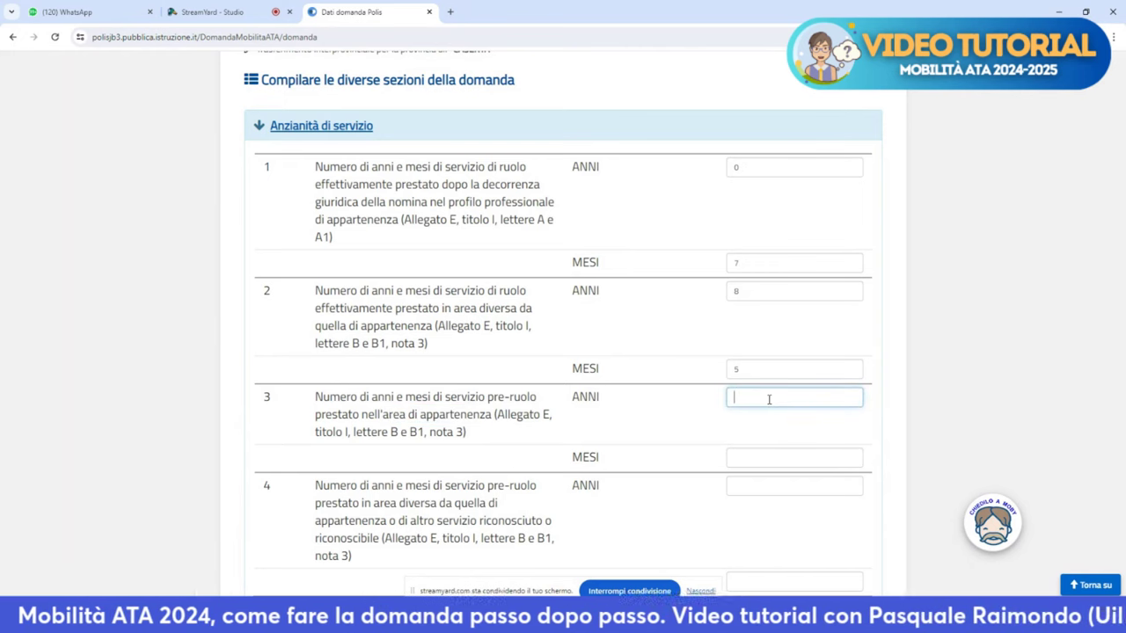
{"action": "type", "text": "3"}
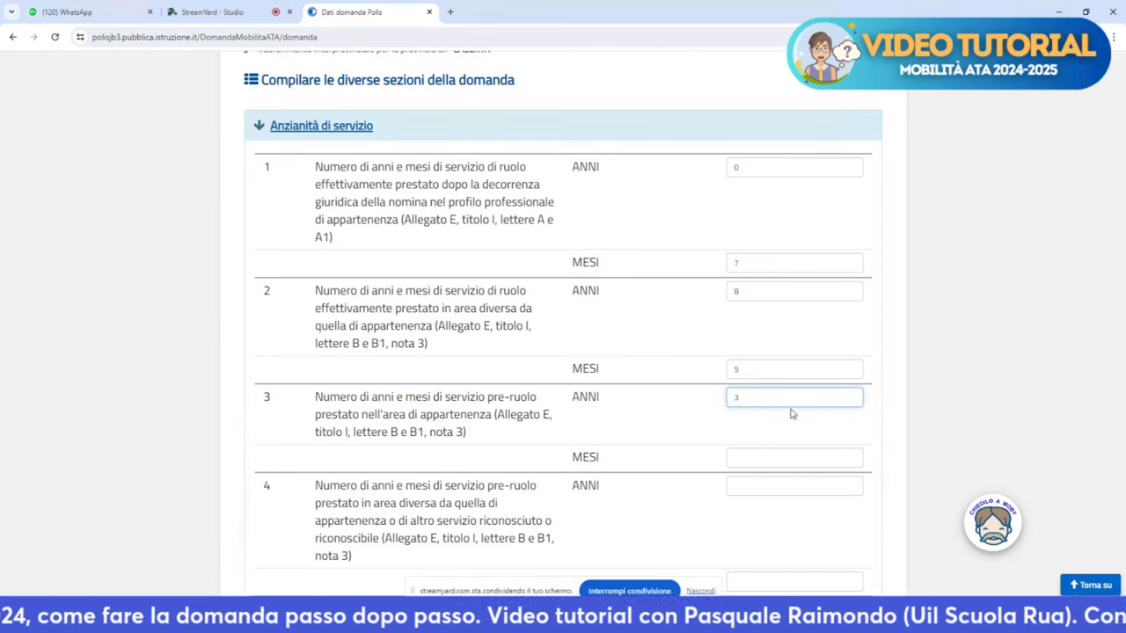
{"action": "left_click", "coordinate": [780, 463]}
{"action": "type", "text": "6"}
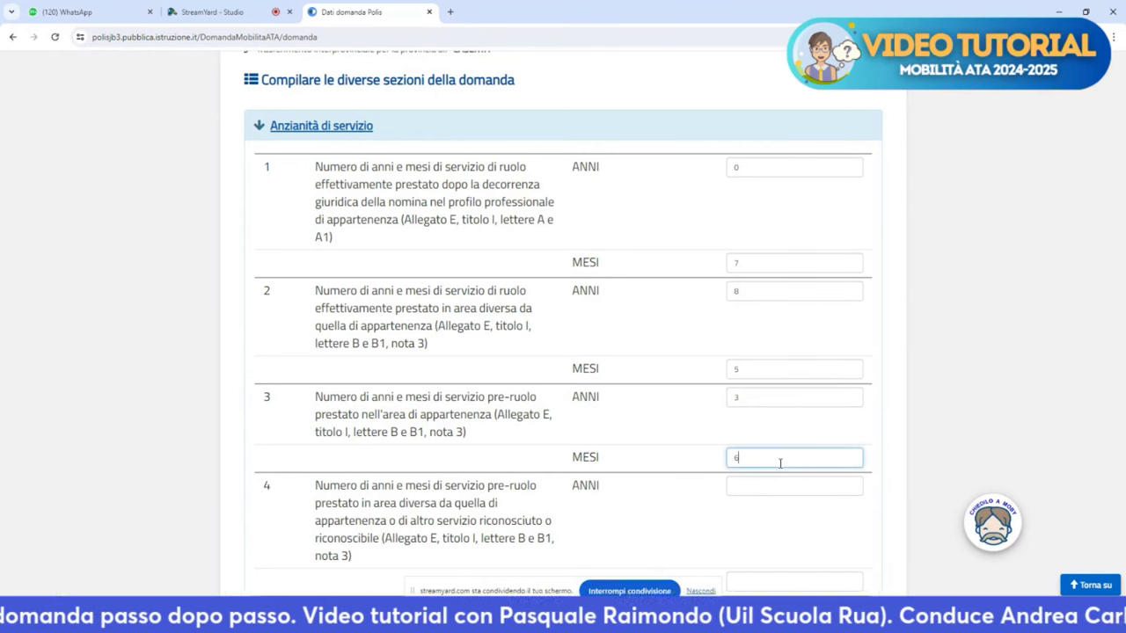
- Enter 5 years and 7 months for item 4, pre-ruolo service performed in a different area or other recognised service
{"action": "scroll", "coordinate": [563, 457], "scroll_direction": "down", "scroll_amount": 1}
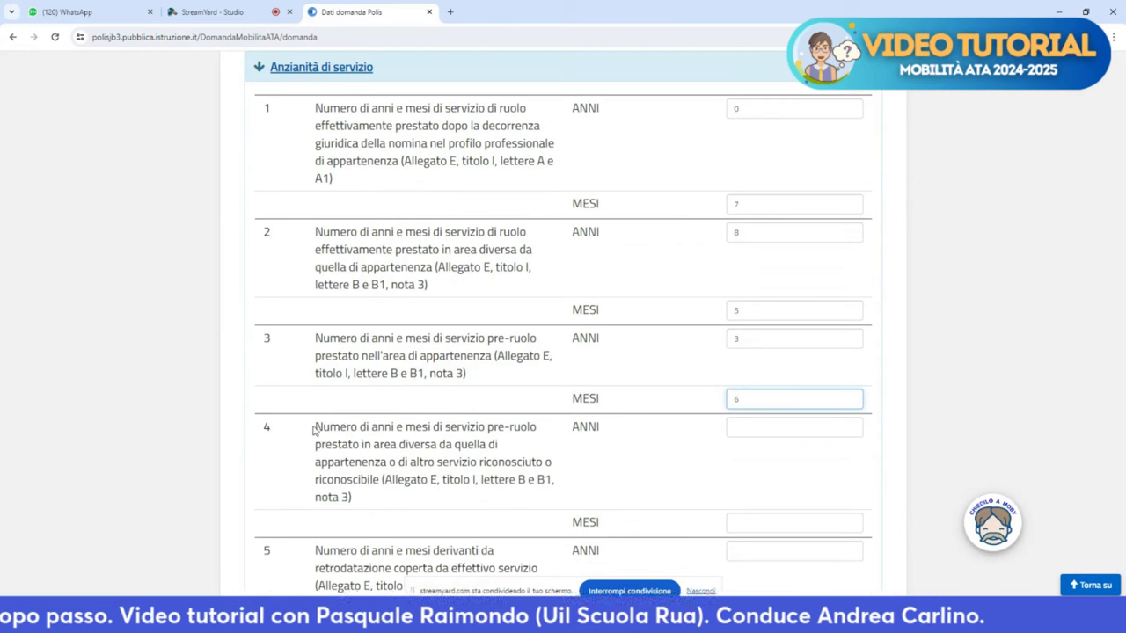
{"action": "left_click_drag", "start_coordinate": [315, 428], "coordinate": [387, 461]}
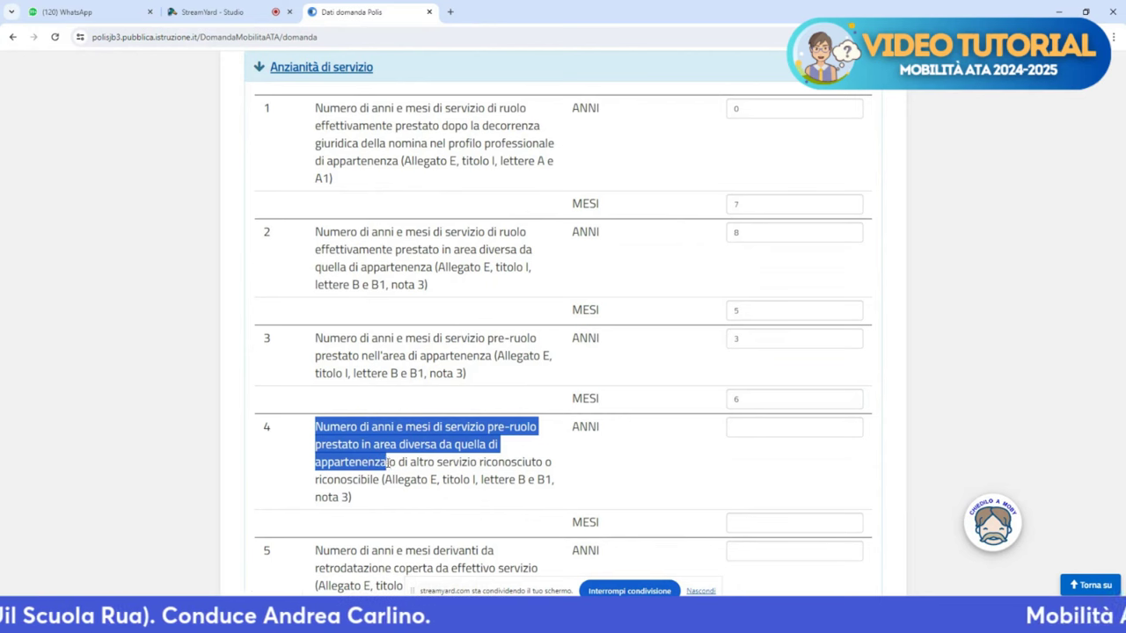
{"action": "scroll", "coordinate": [440, 480], "scroll_direction": "down", "scroll_amount": 1}
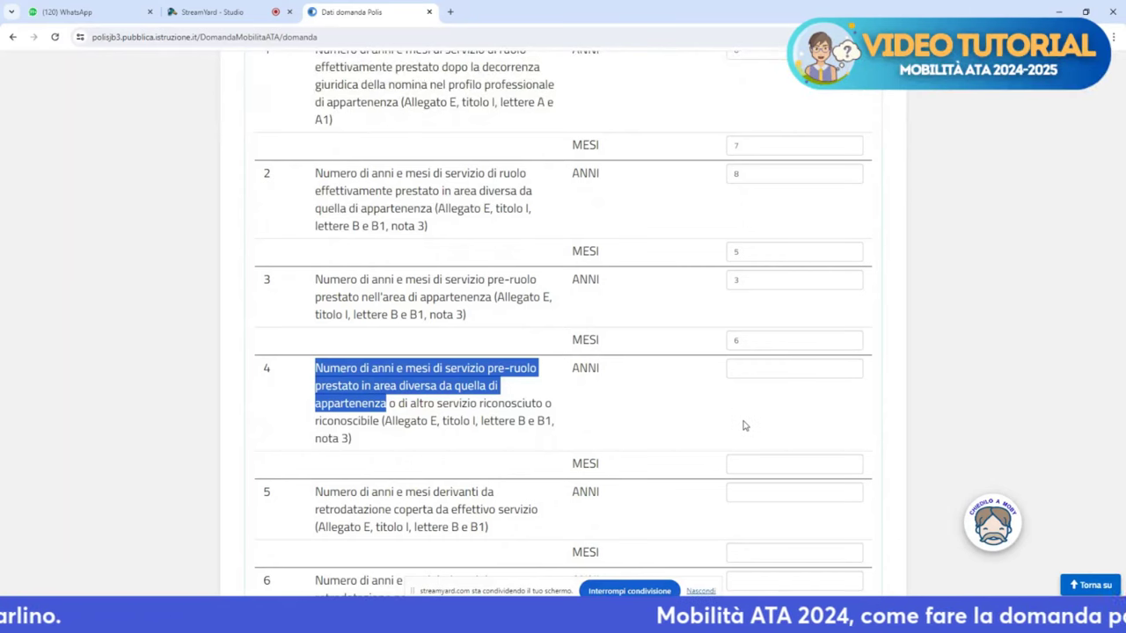
{"action": "left_click", "coordinate": [744, 372]}
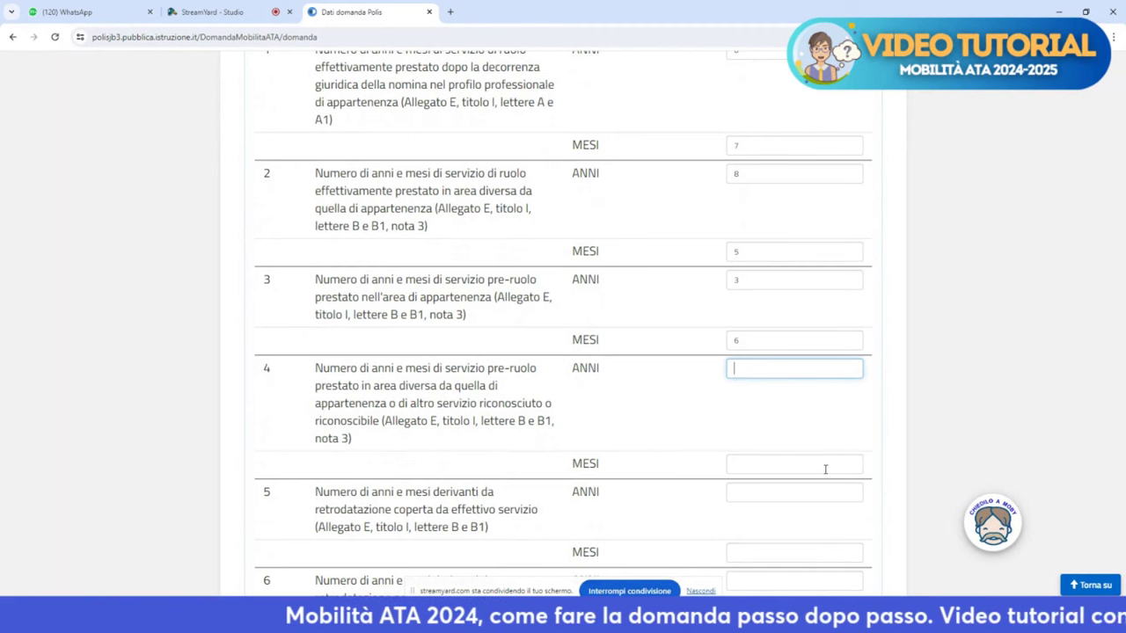
{"action": "type", "text": "5"}
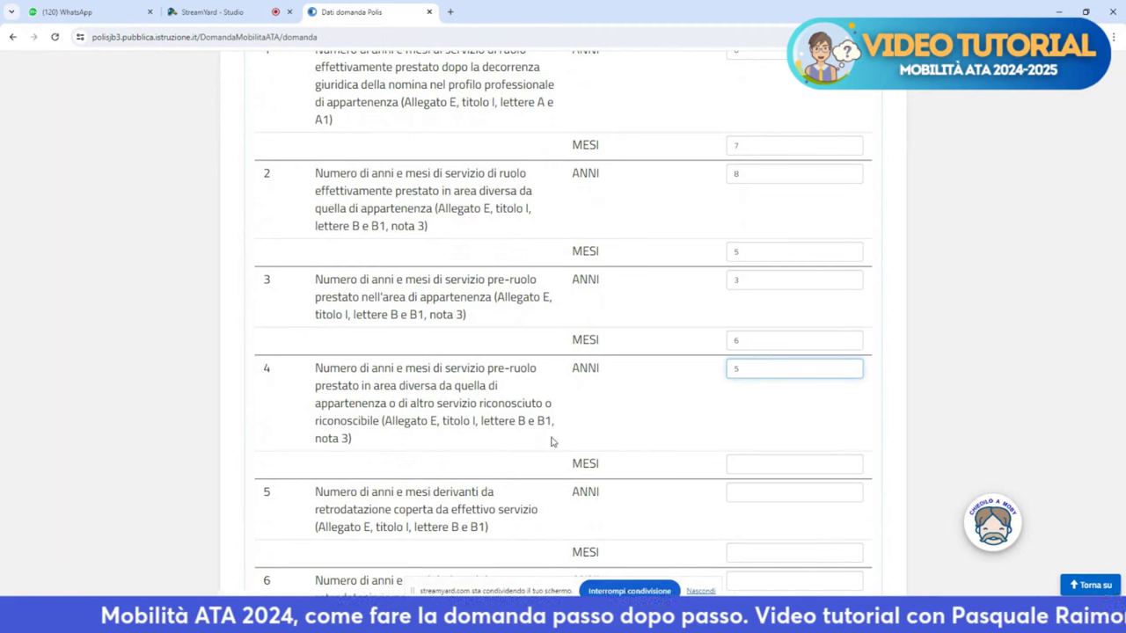
{"action": "left_click", "coordinate": [749, 463]}
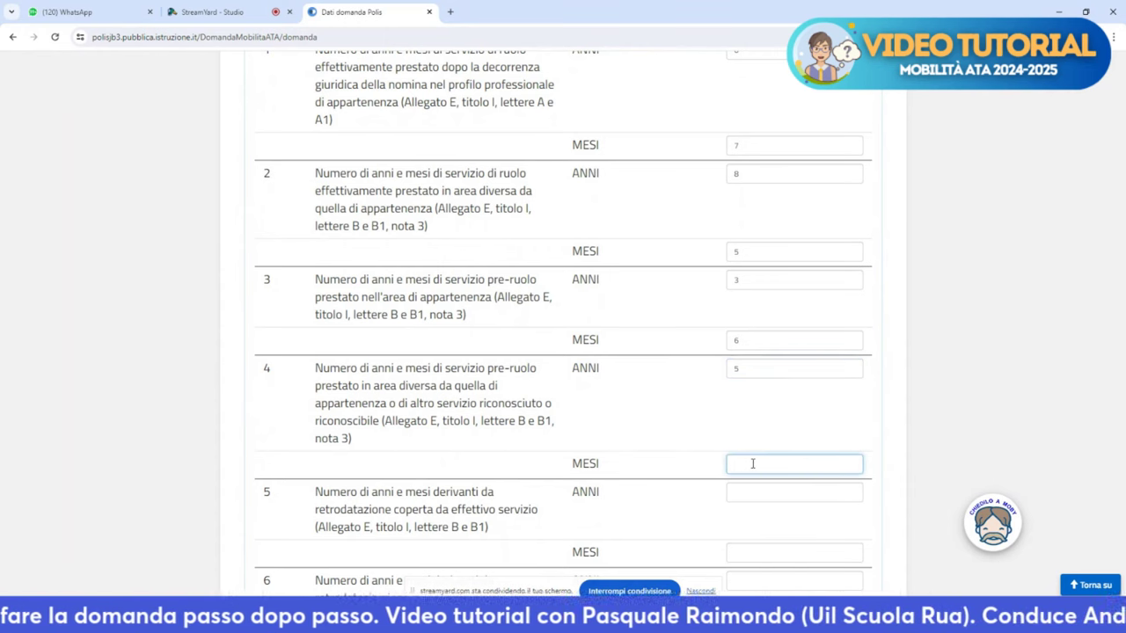
{"action": "type", "text": "7"}
- Review items 5 to 9 of the Anzianità di servizio section, including the continuity-of-service requirement and the Punteggio aggiuntivo entry
{"action": "scroll", "coordinate": [578, 392], "scroll_direction": "down", "scroll_amount": 1}
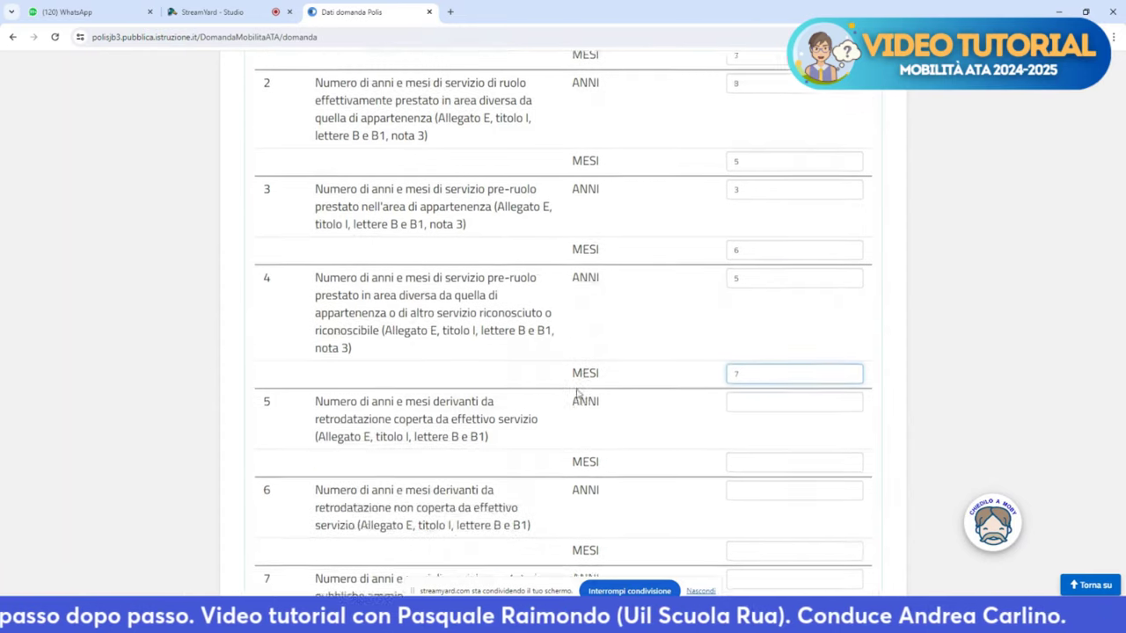
{"action": "scroll", "coordinate": [577, 391], "scroll_direction": "down", "scroll_amount": 2}
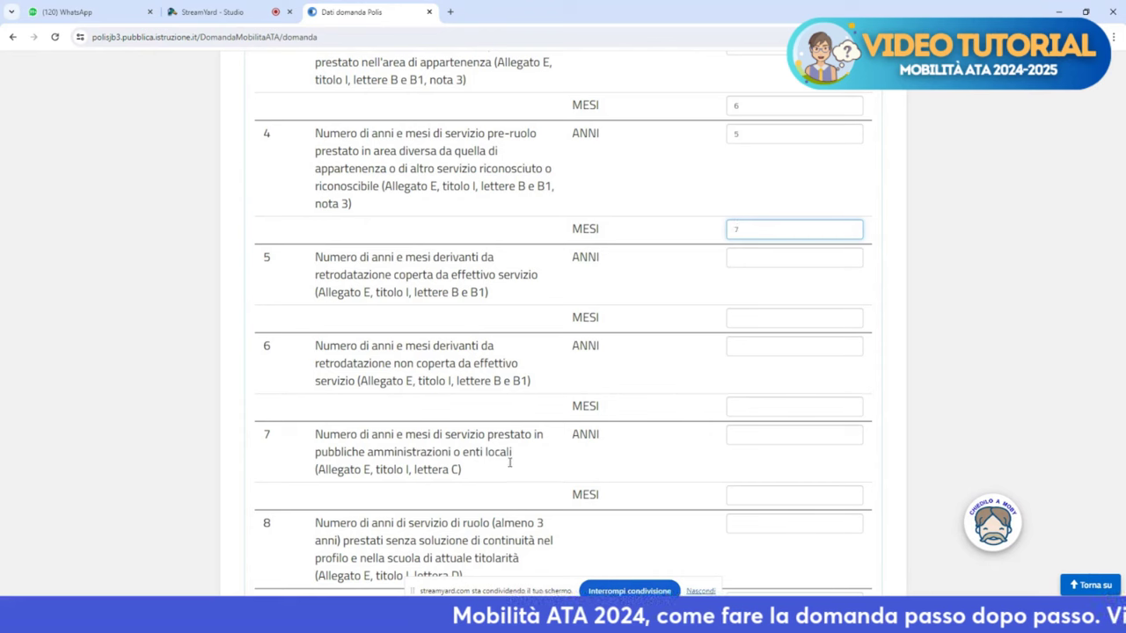
{"action": "scroll", "coordinate": [480, 455], "scroll_direction": "down", "scroll_amount": 1}
{"action": "scroll", "coordinate": [497, 457], "scroll_direction": "down", "scroll_amount": 1}
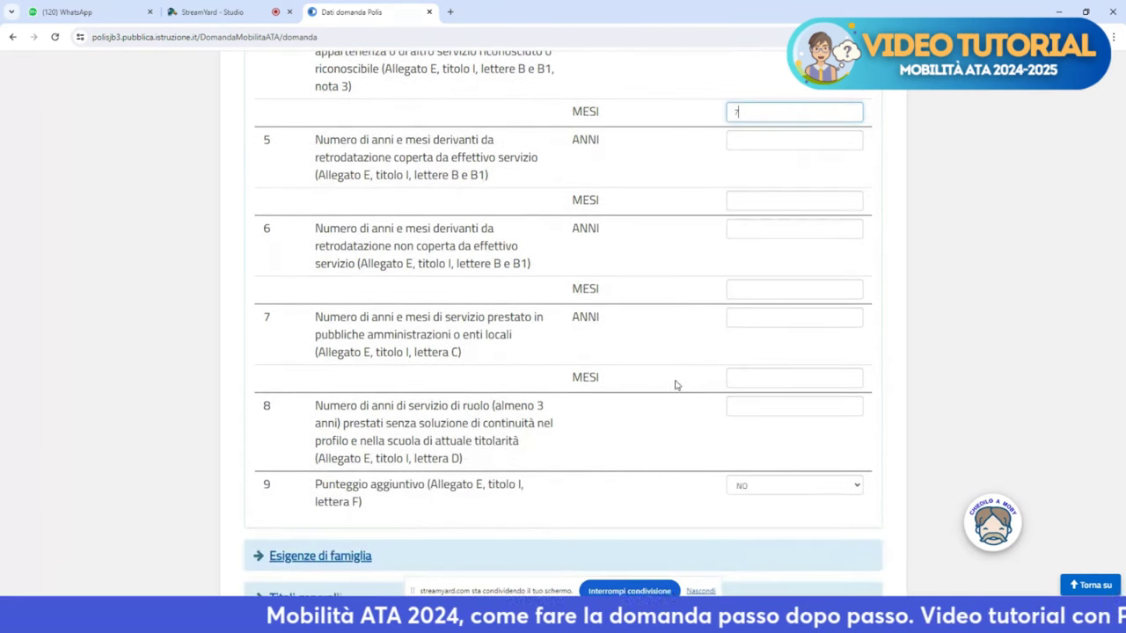
{"action": "left_click", "coordinate": [749, 320]}
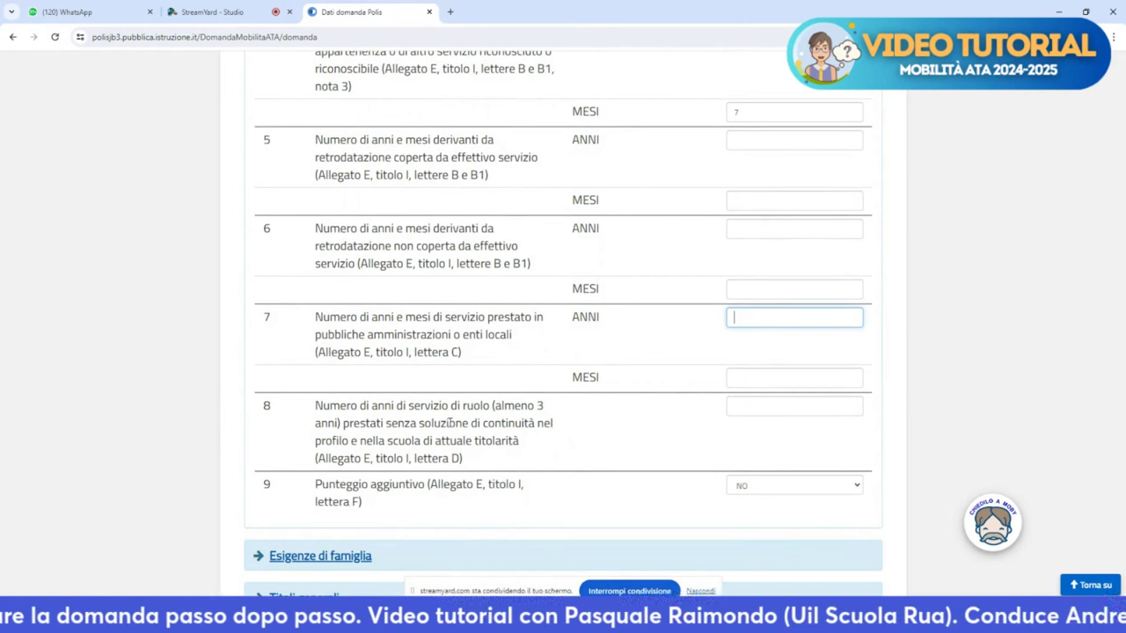
{"action": "left_click_drag", "start_coordinate": [359, 425], "coordinate": [534, 440]}
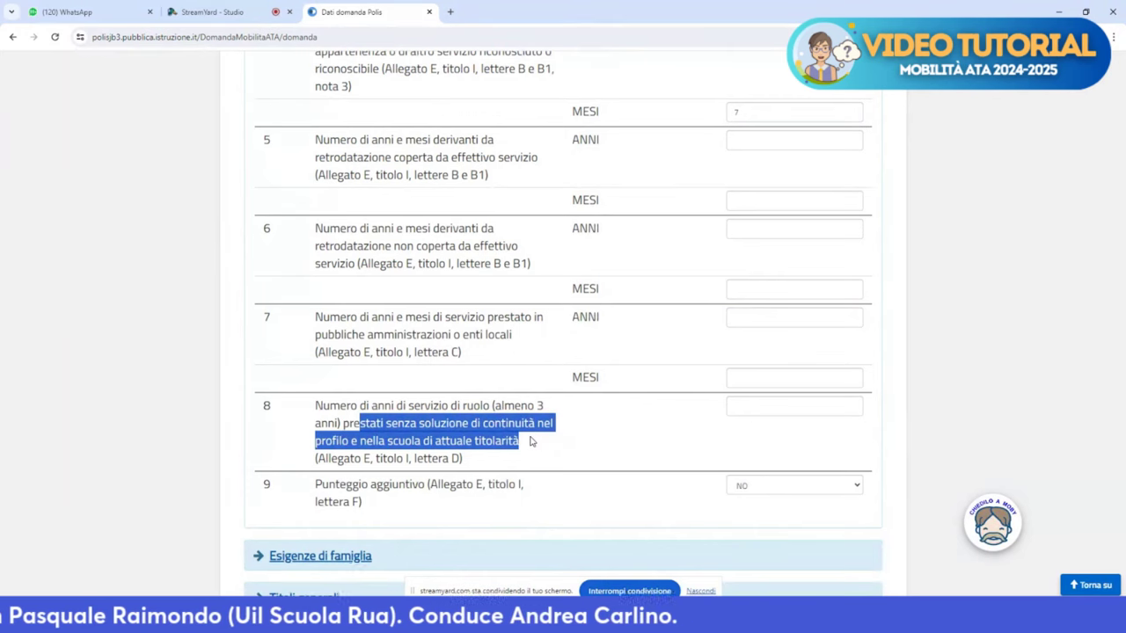
{"action": "double_click", "coordinate": [499, 424]}
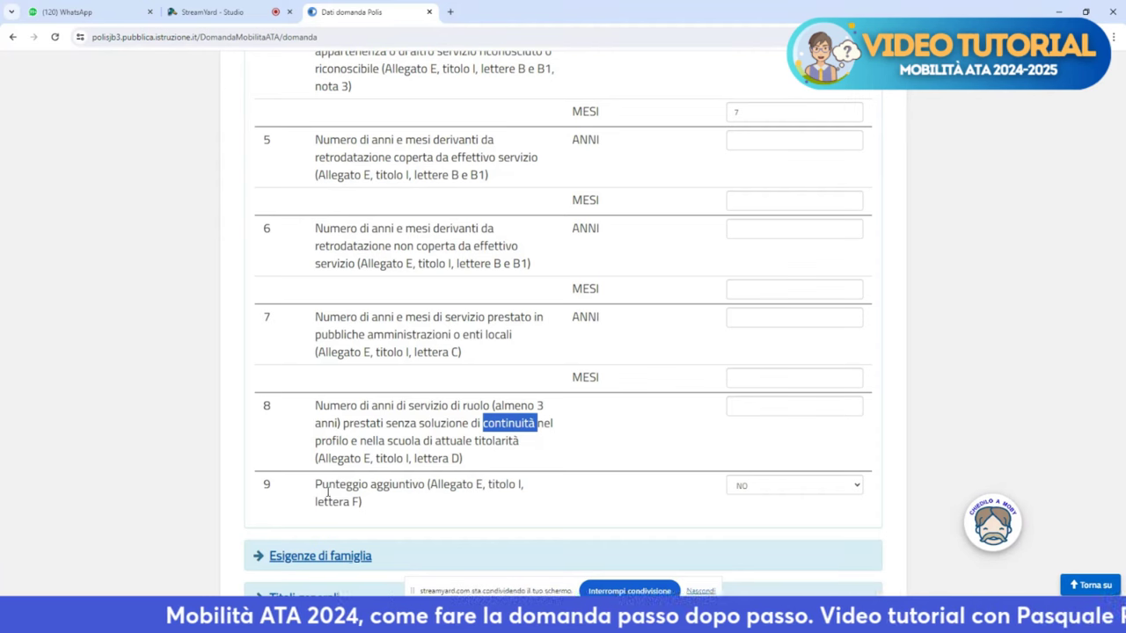
{"action": "left_click_drag", "start_coordinate": [316, 486], "coordinate": [431, 489]}
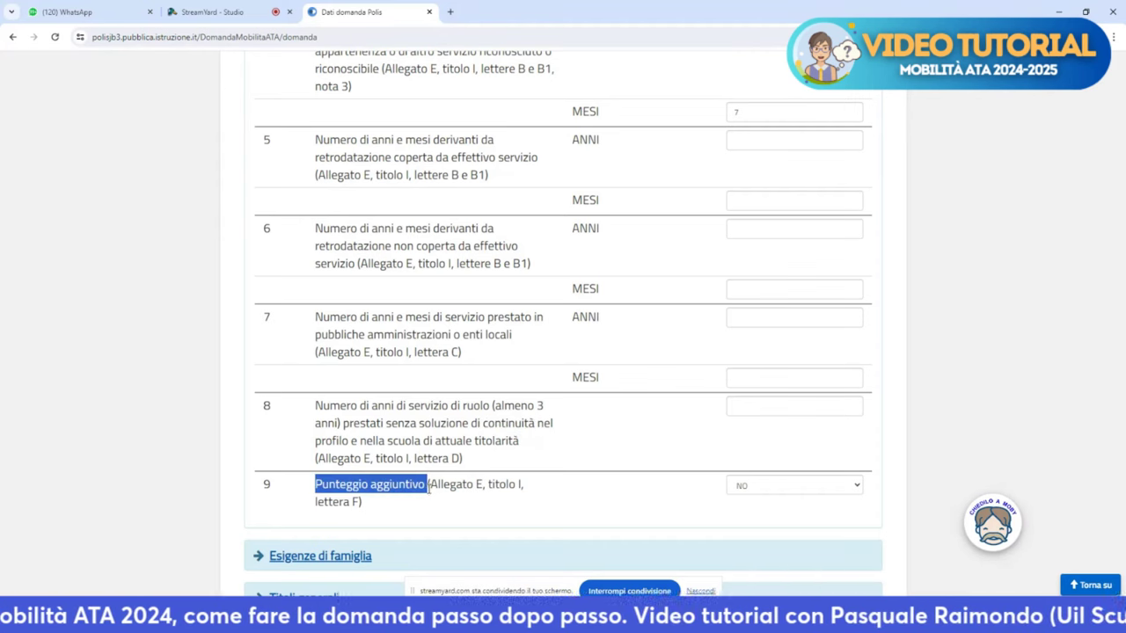
{"action": "left_click", "coordinate": [429, 506]}
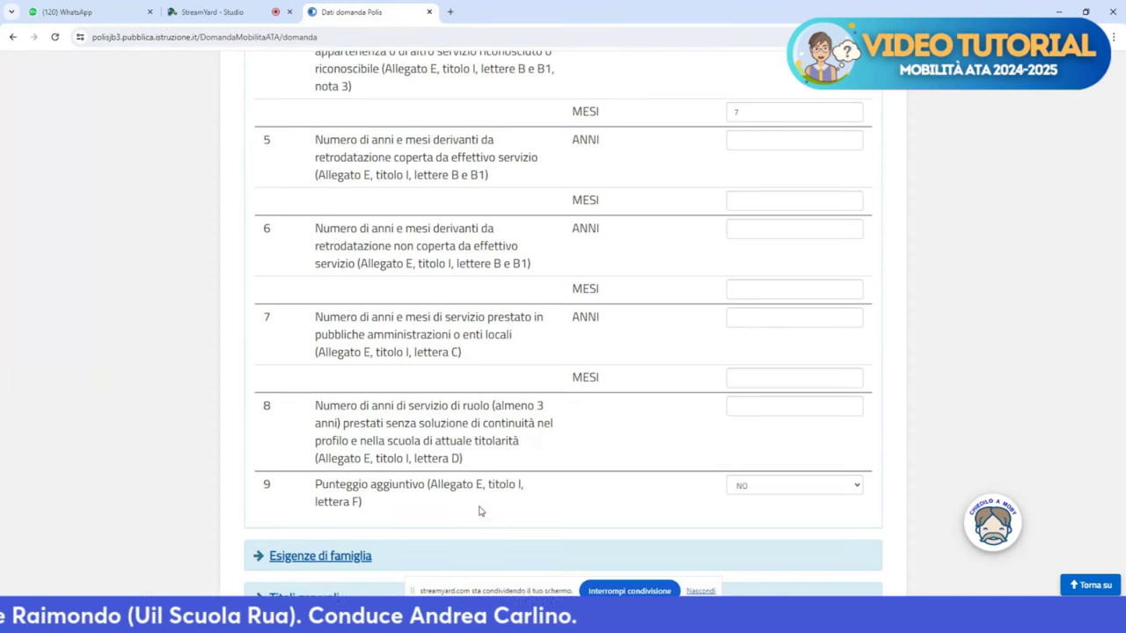
- Collapse the completed Anzianità di servizio section and expand Esigenze di famiglia
{"action": "scroll", "coordinate": [598, 489], "scroll_direction": "up", "scroll_amount": 2}
{"action": "scroll", "coordinate": [580, 442], "scroll_direction": "up", "scroll_amount": 5}
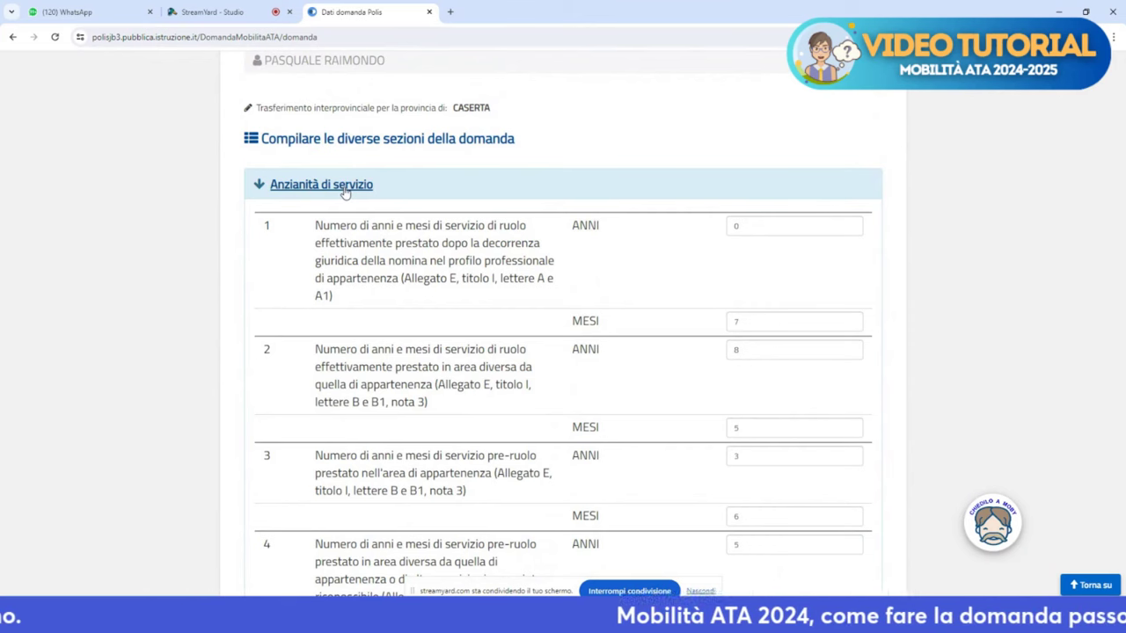
{"action": "left_click", "coordinate": [344, 190]}
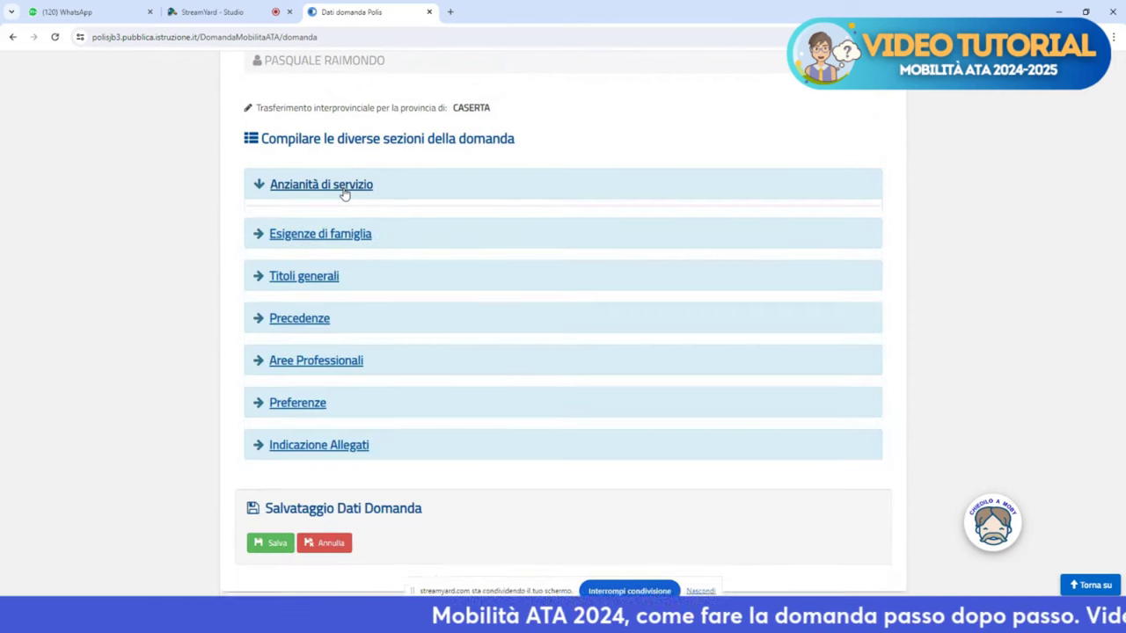
{"action": "left_click", "coordinate": [345, 227]}
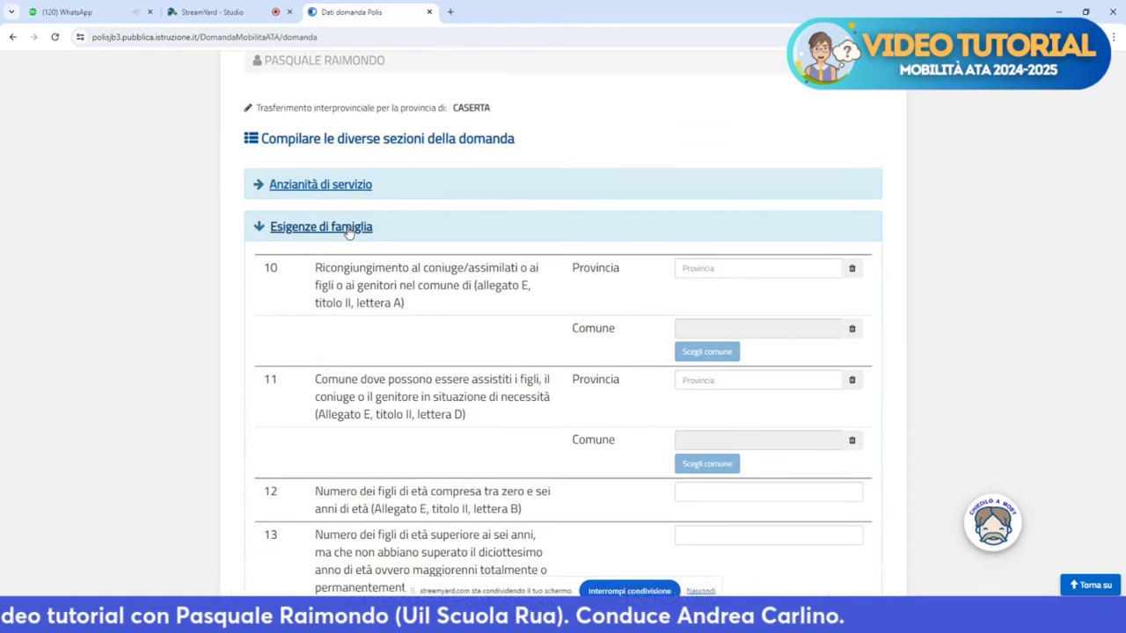
- For item 10, family reunification, choose CASERTA as the province and CAIANELLO as the municipality
{"action": "left_click", "coordinate": [769, 269]}
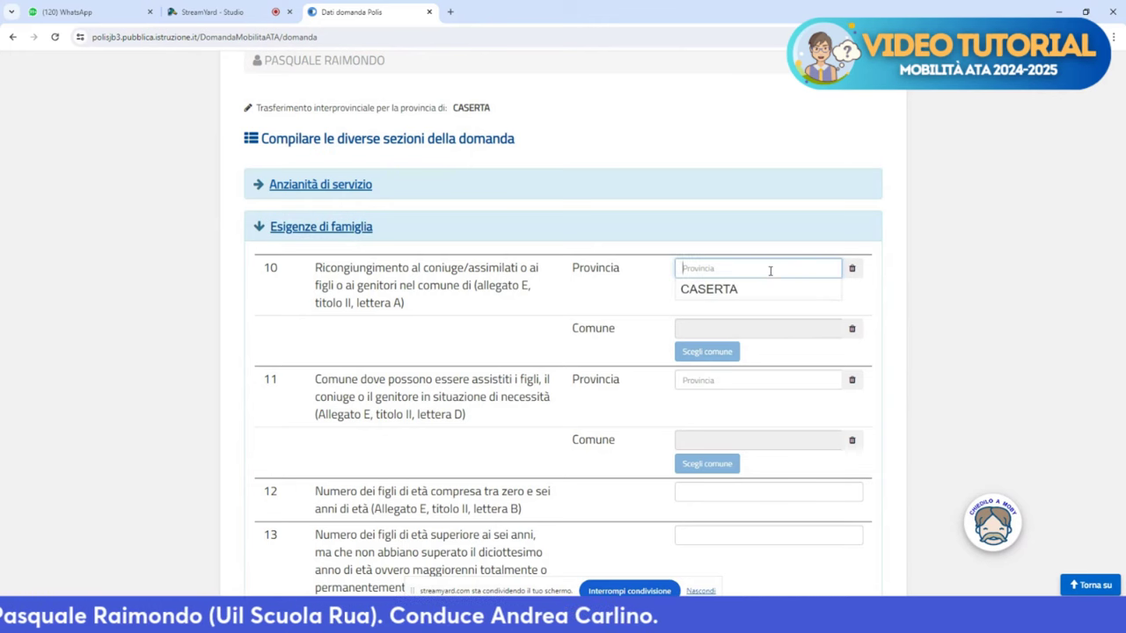
{"action": "left_click", "coordinate": [717, 291]}
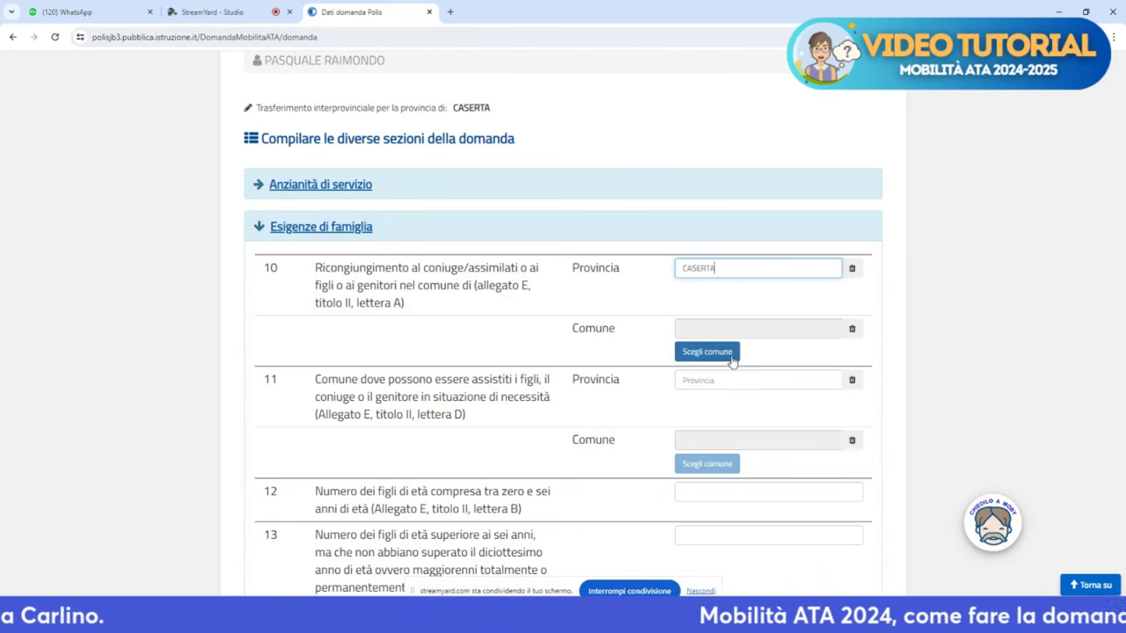
{"action": "left_click", "coordinate": [719, 360]}
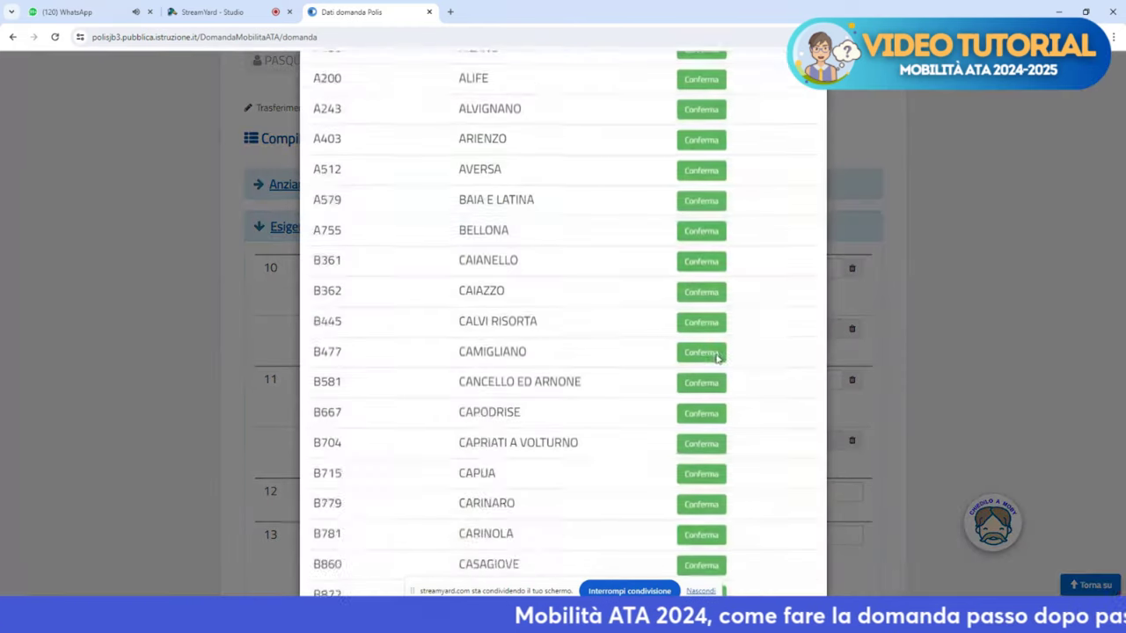
{"action": "scroll", "coordinate": [554, 364], "scroll_direction": "down", "scroll_amount": 3}
{"action": "scroll", "coordinate": [554, 364], "scroll_direction": "up", "scroll_amount": 2}
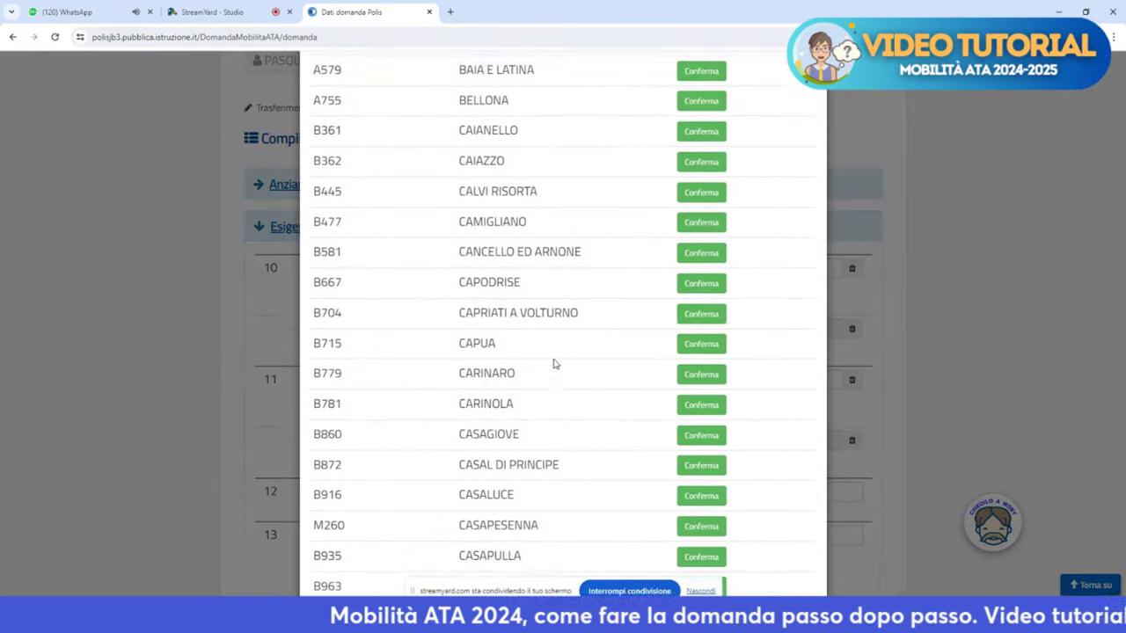
{"action": "scroll", "coordinate": [554, 357], "scroll_direction": "up", "scroll_amount": 2}
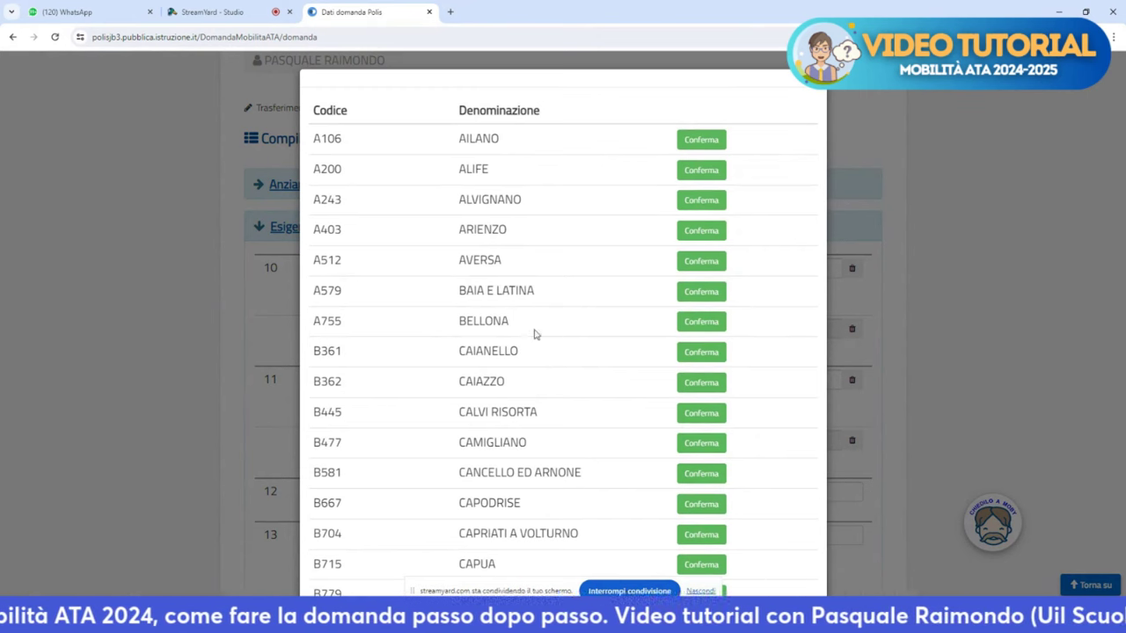
{"action": "left_click", "coordinate": [702, 357]}
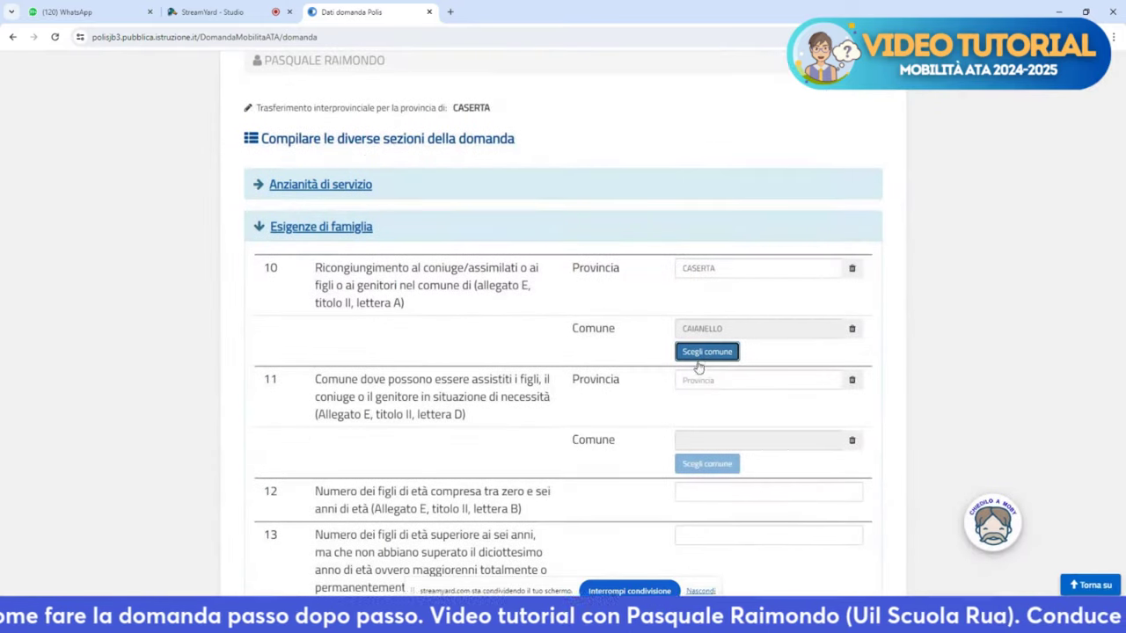
- Enter 3 children aged zero to six for item 12 and 2 children over six for item 13
{"action": "scroll", "coordinate": [478, 340], "scroll_direction": "down", "scroll_amount": 2}
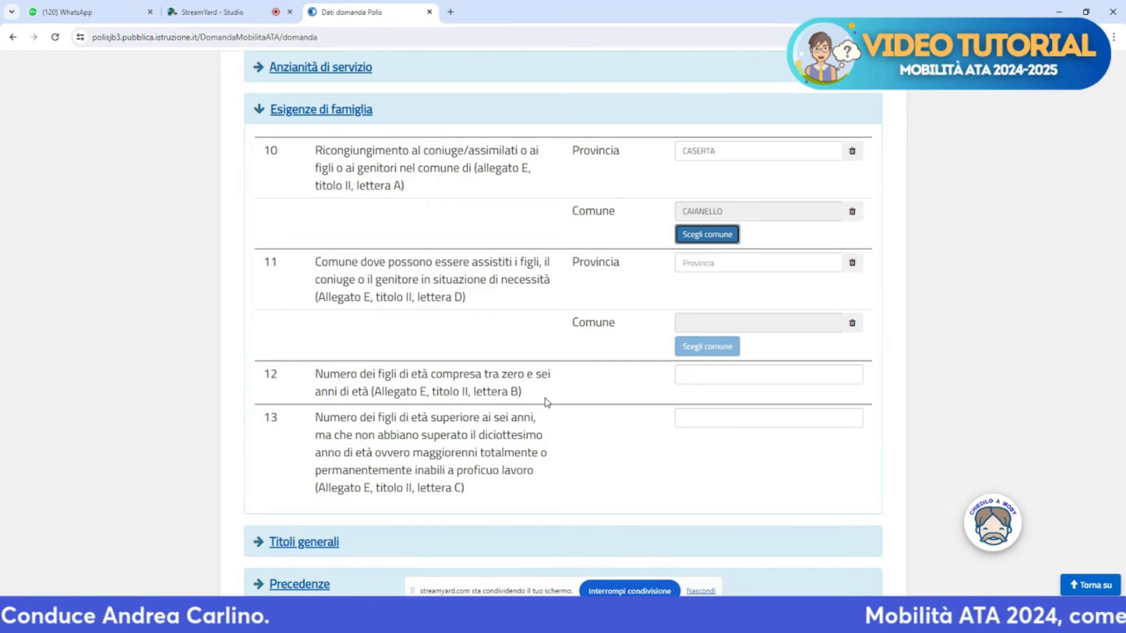
{"action": "left_click", "coordinate": [726, 375]}
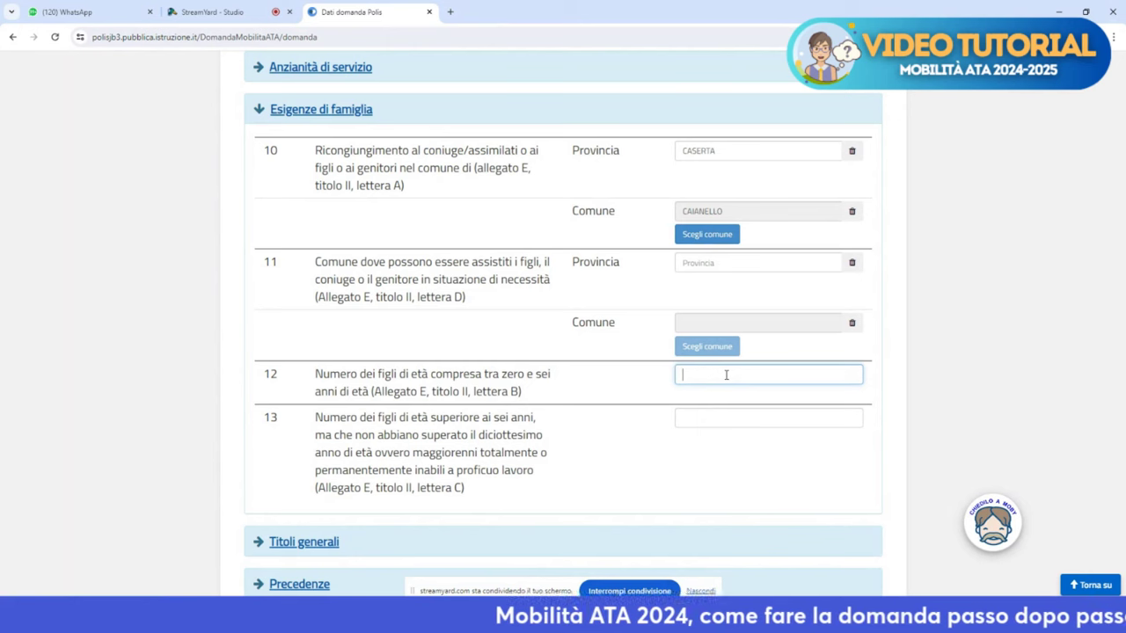
{"action": "type", "text": "3"}
{"action": "left_click", "coordinate": [461, 432]}
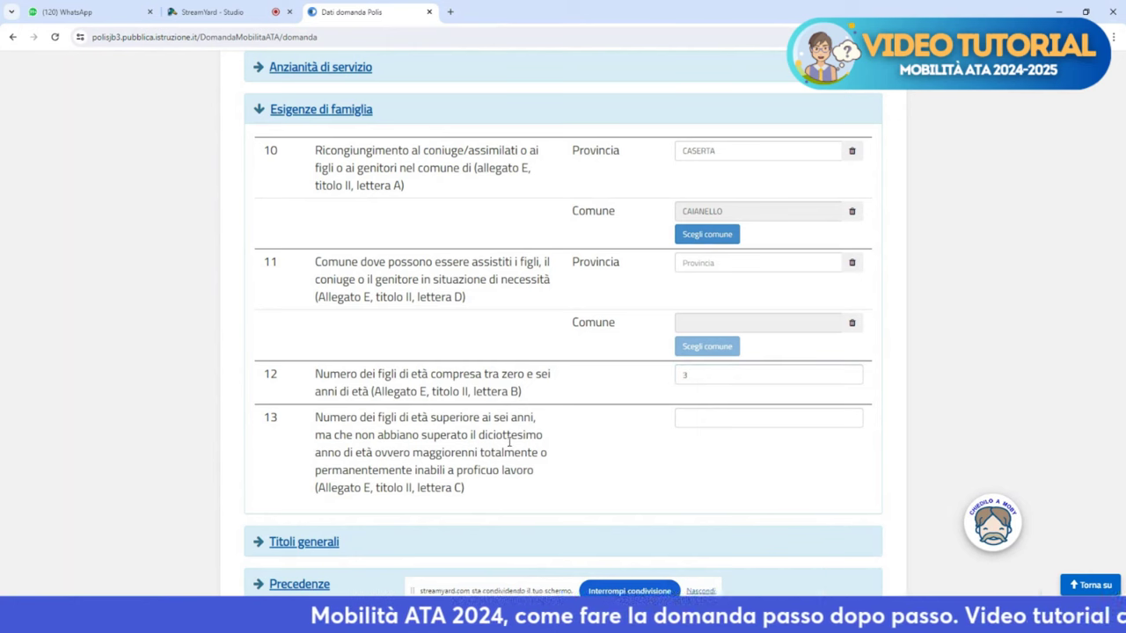
{"action": "left_click", "coordinate": [719, 424]}
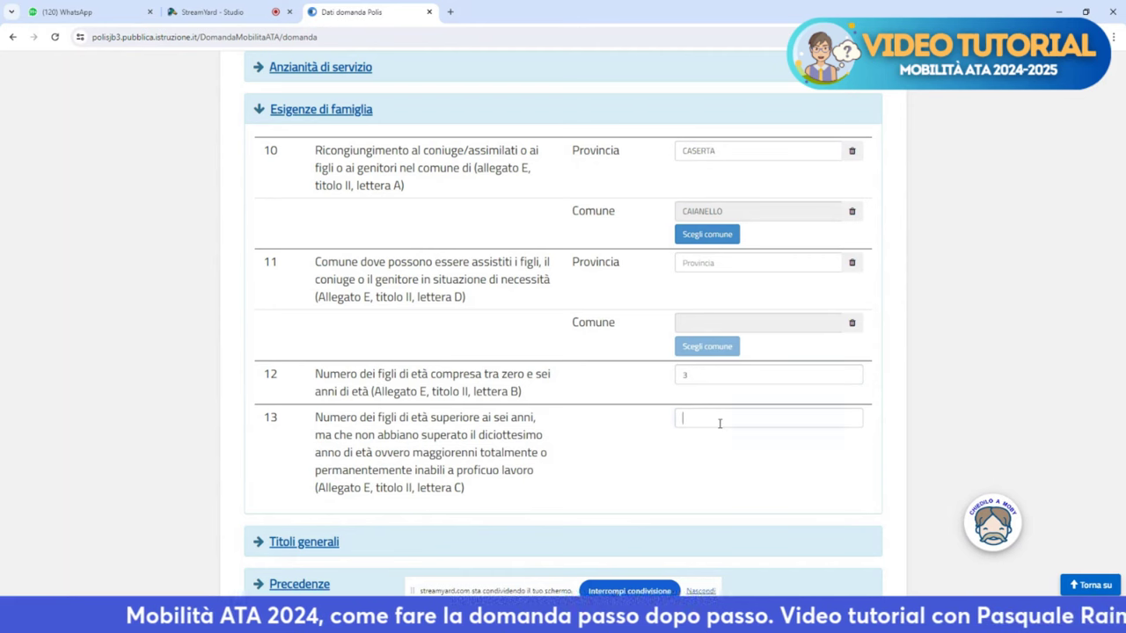
{"action": "type", "text": "2"}
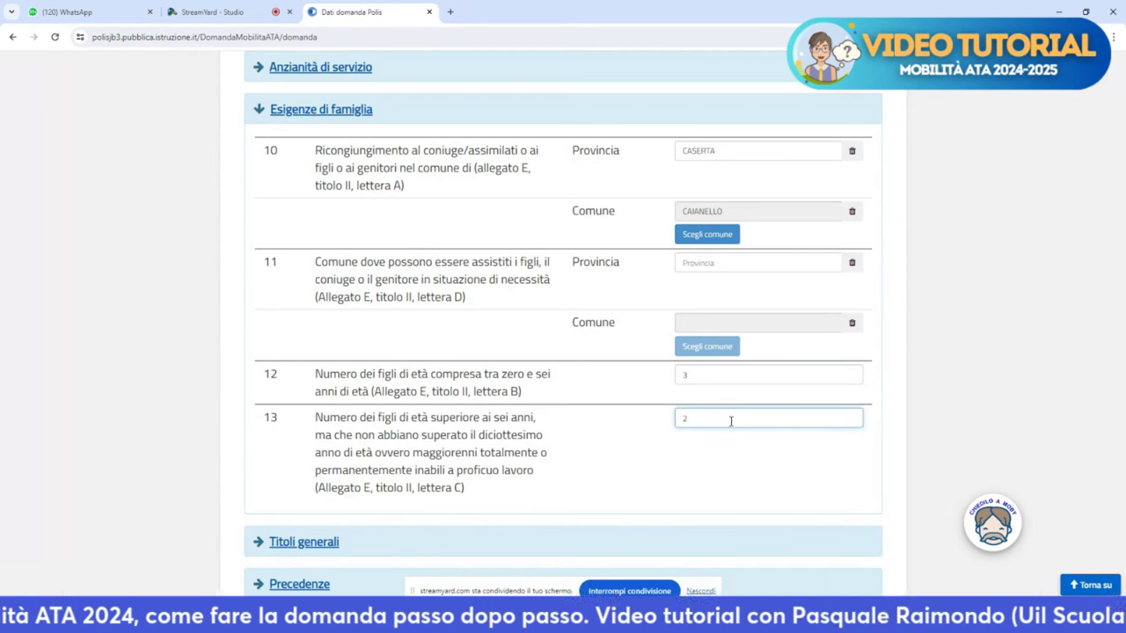
- Collapse Esigenze di famiglia and check item 14 on competition merit rankings in the Titoli generali section
{"action": "scroll", "coordinate": [460, 364], "scroll_direction": "up", "scroll_amount": 1}
{"action": "left_click", "coordinate": [345, 230]}
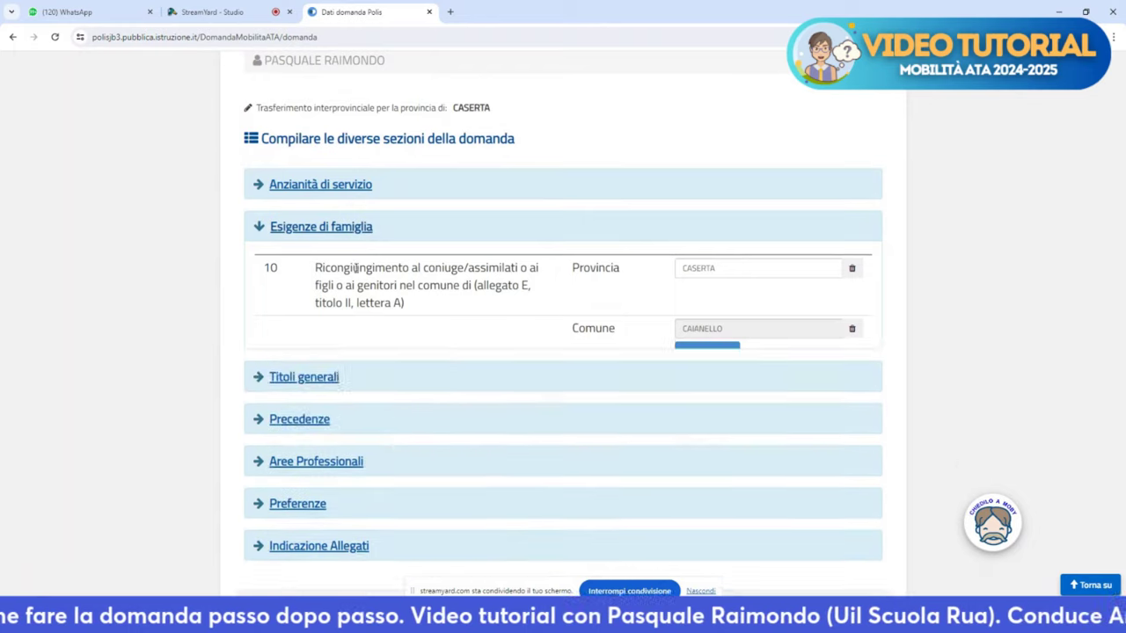
{"action": "left_click", "coordinate": [334, 275]}
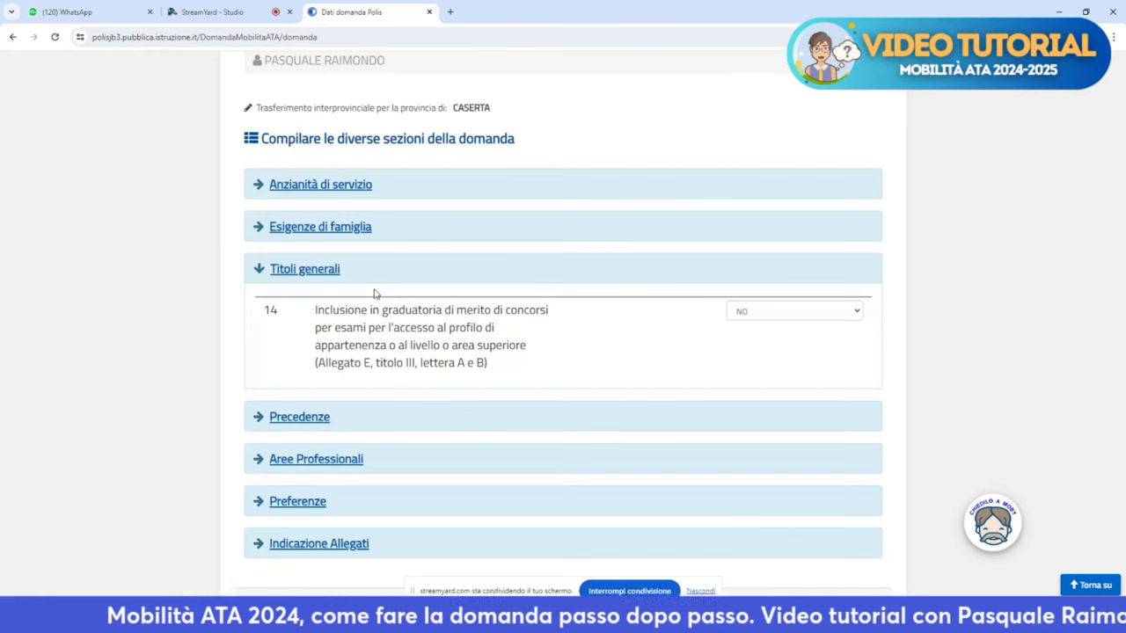
{"action": "left_click", "coordinate": [305, 265]}
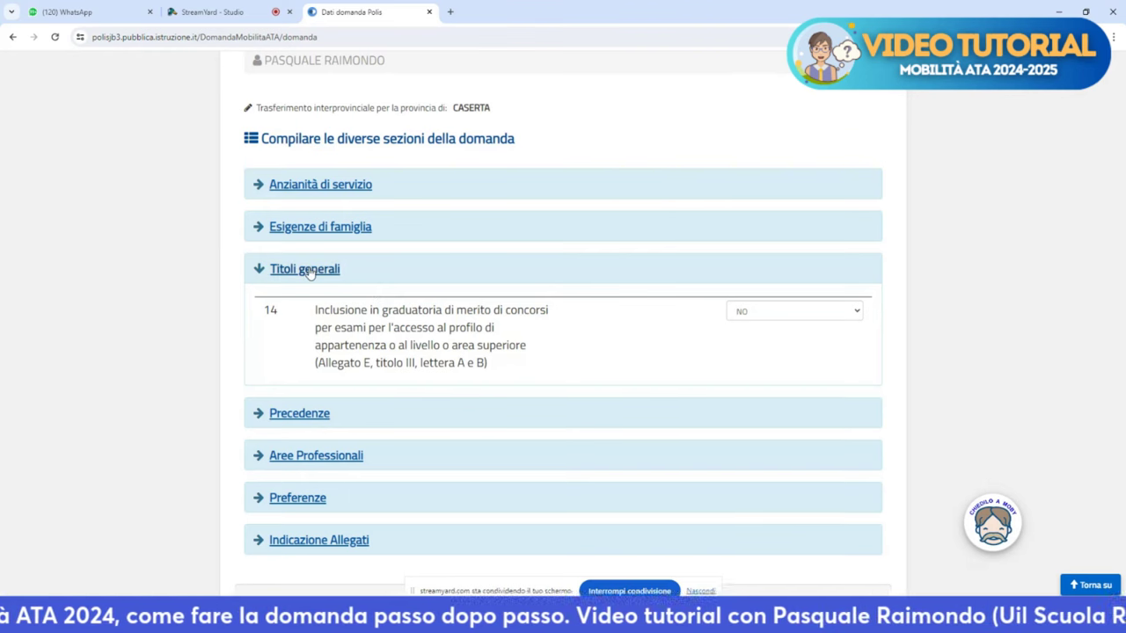
- Open the Precedenze section and examine item 19 about the school requestable under articles 44 and 45
{"action": "left_click", "coordinate": [300, 311]}
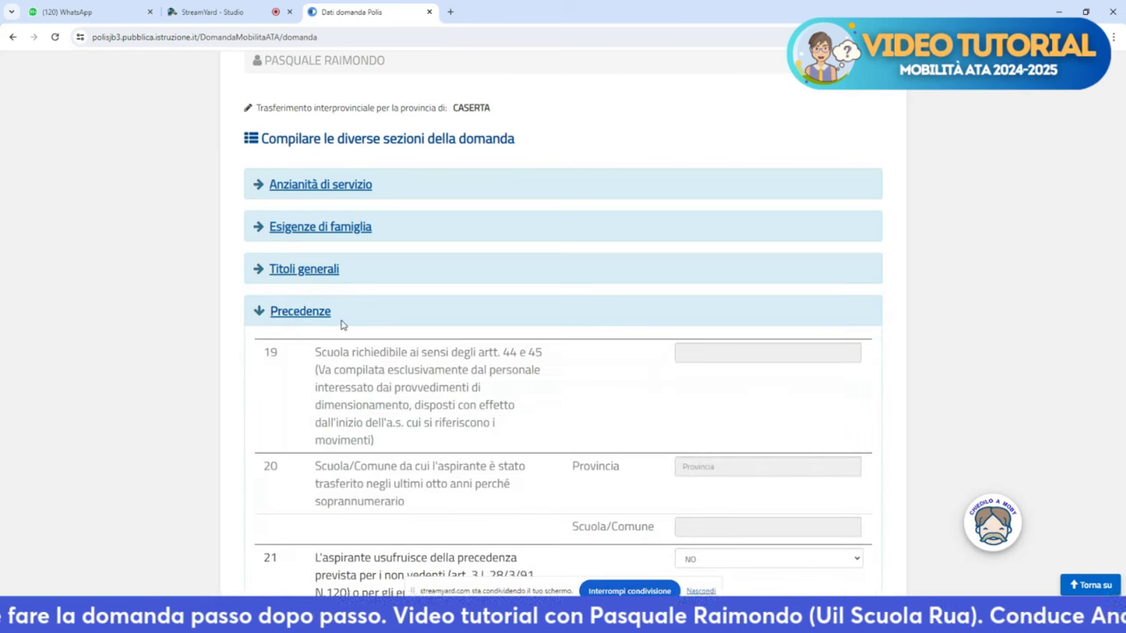
{"action": "scroll", "coordinate": [347, 328], "scroll_direction": "down", "scroll_amount": 2}
{"action": "scroll", "coordinate": [357, 335], "scroll_direction": "down", "scroll_amount": 1}
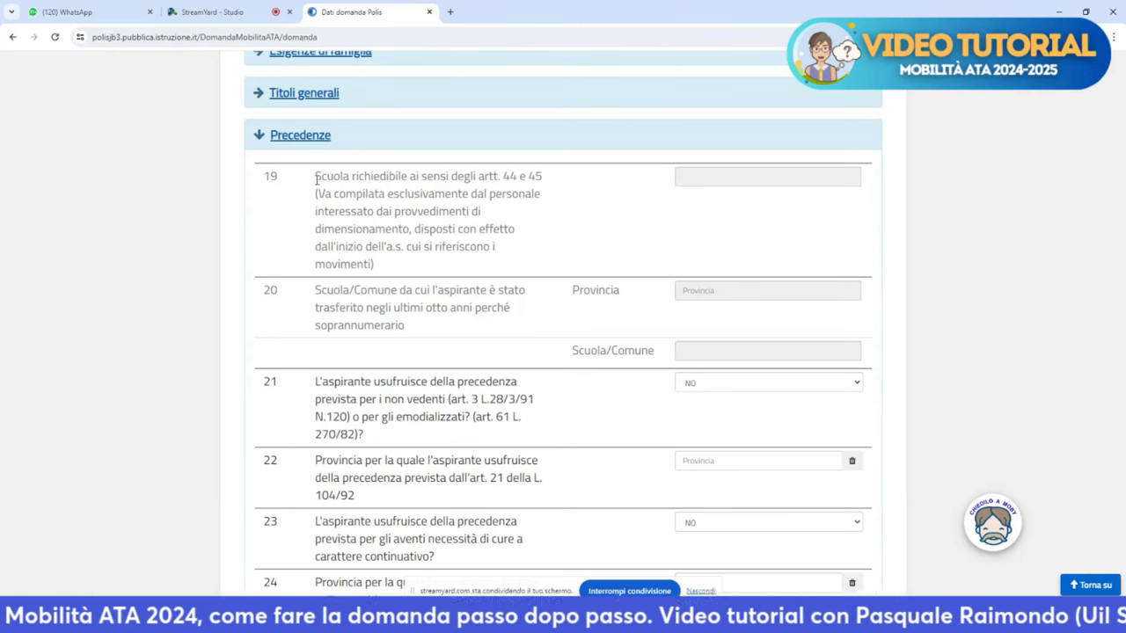
{"action": "left_click_drag", "start_coordinate": [317, 179], "coordinate": [381, 266]}
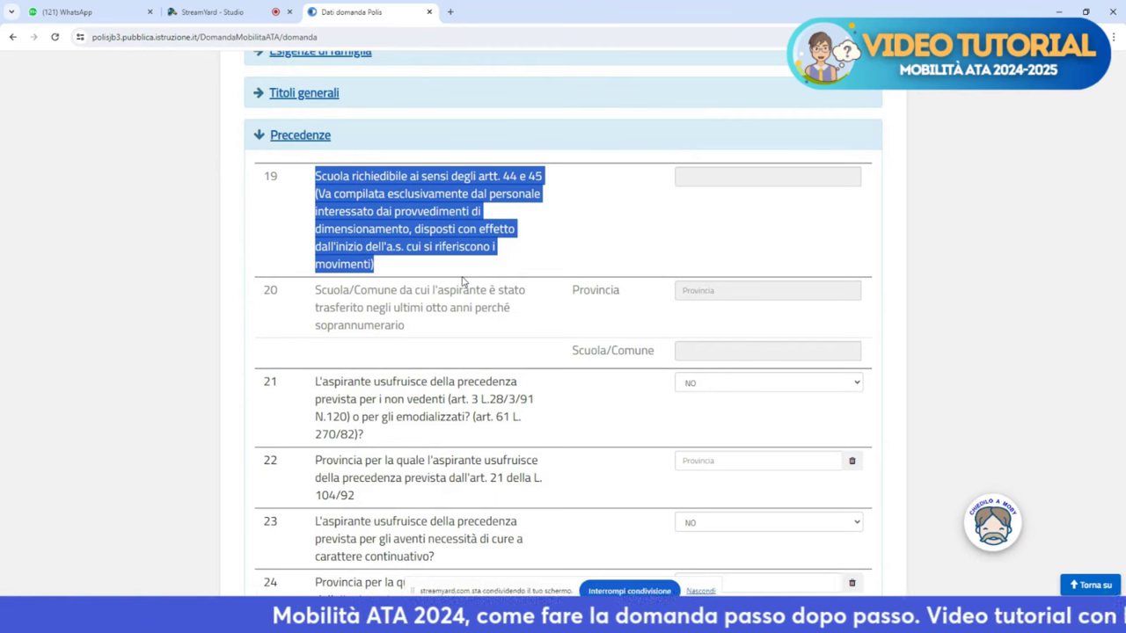
{"action": "left_click", "coordinate": [703, 179]}
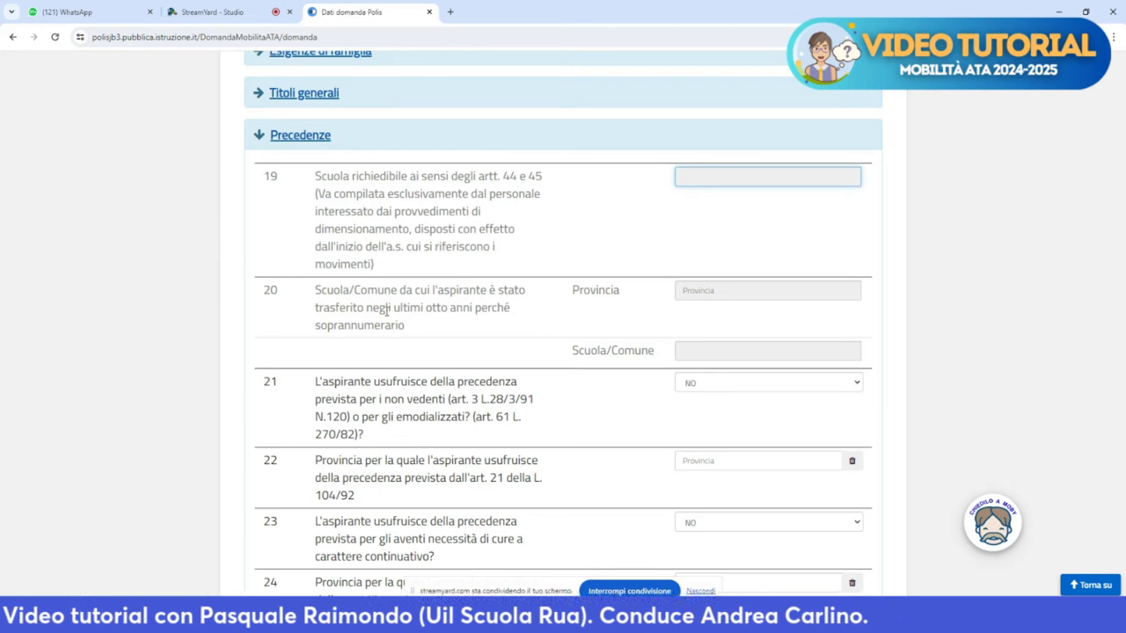
- Read item 20 on transfers as surplus staff and item 21 on precedence for blind or haemodialysis applicants
{"action": "left_click_drag", "start_coordinate": [413, 327], "coordinate": [315, 299]}
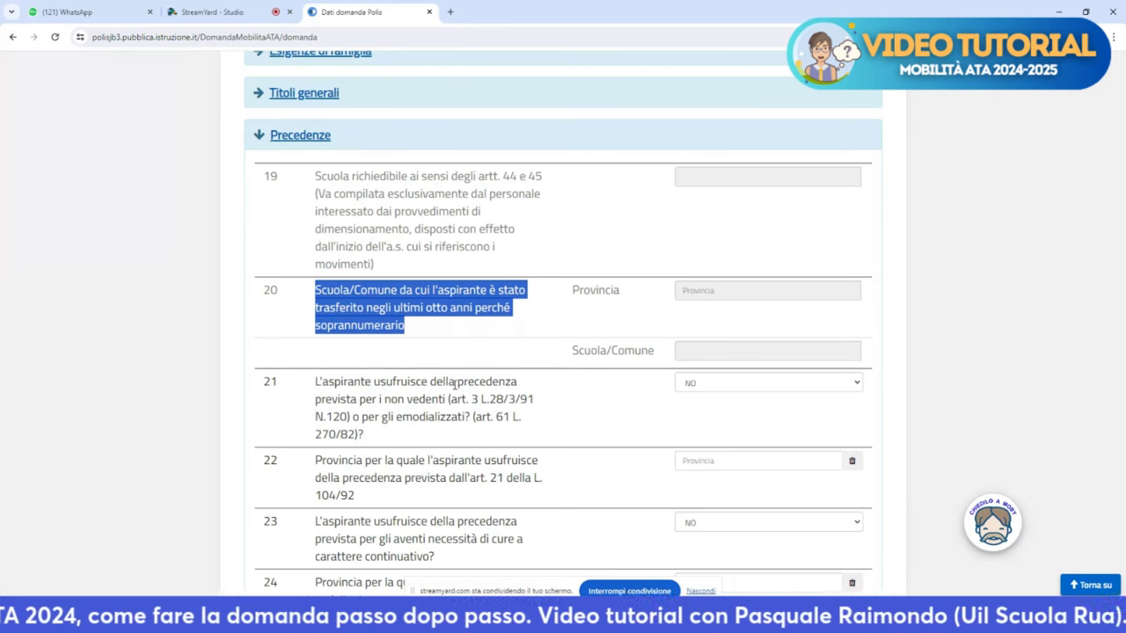
{"action": "scroll", "coordinate": [457, 444], "scroll_direction": "down", "scroll_amount": 2}
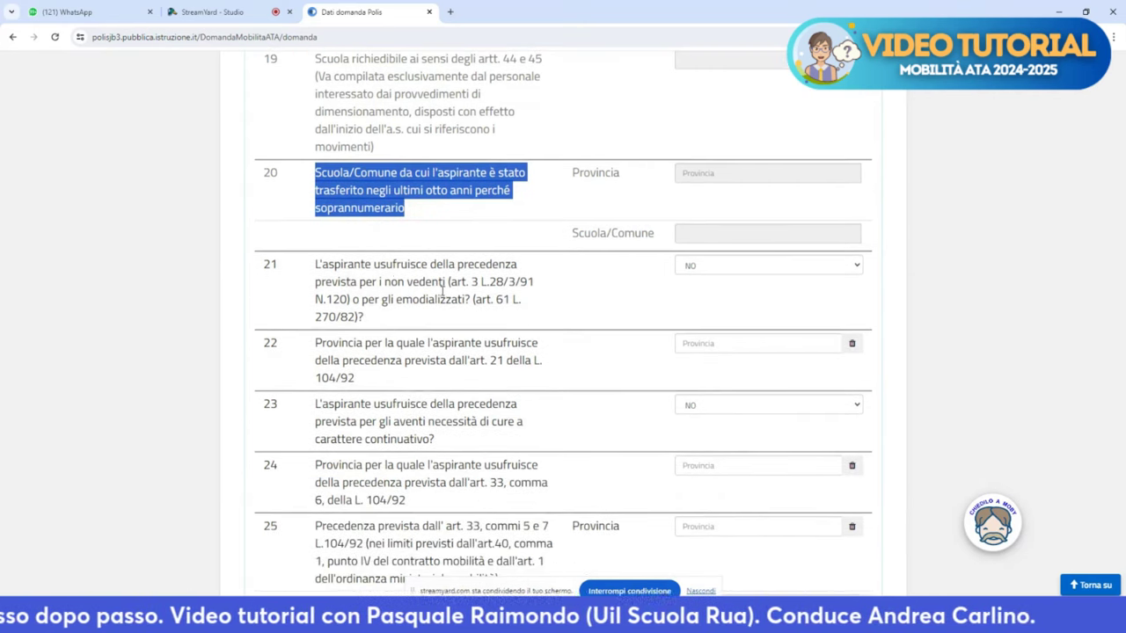
{"action": "left_click_drag", "start_coordinate": [315, 264], "coordinate": [364, 316]}
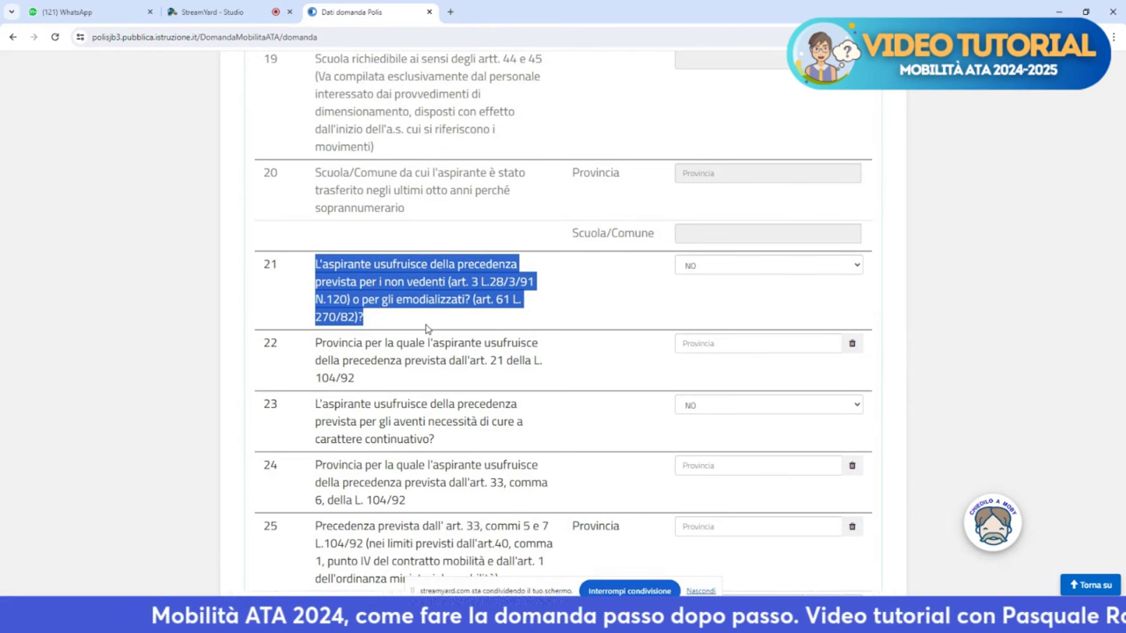
- Review item 22 on the art. 21 L. 104/92 precedence and item 23 on the need for continuous care
{"action": "scroll", "coordinate": [426, 329], "scroll_direction": "down", "scroll_amount": 1}
{"action": "left_click_drag", "start_coordinate": [269, 284], "coordinate": [404, 442]}
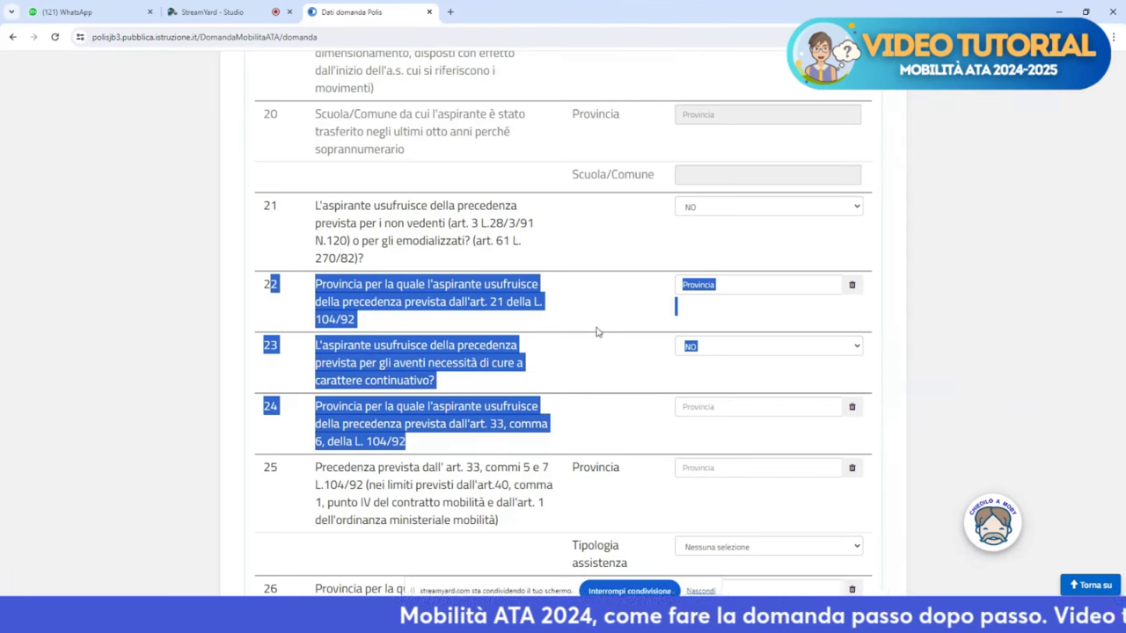
{"action": "left_click", "coordinate": [440, 326]}
{"action": "left_click_drag", "start_coordinate": [372, 326], "coordinate": [255, 286]}
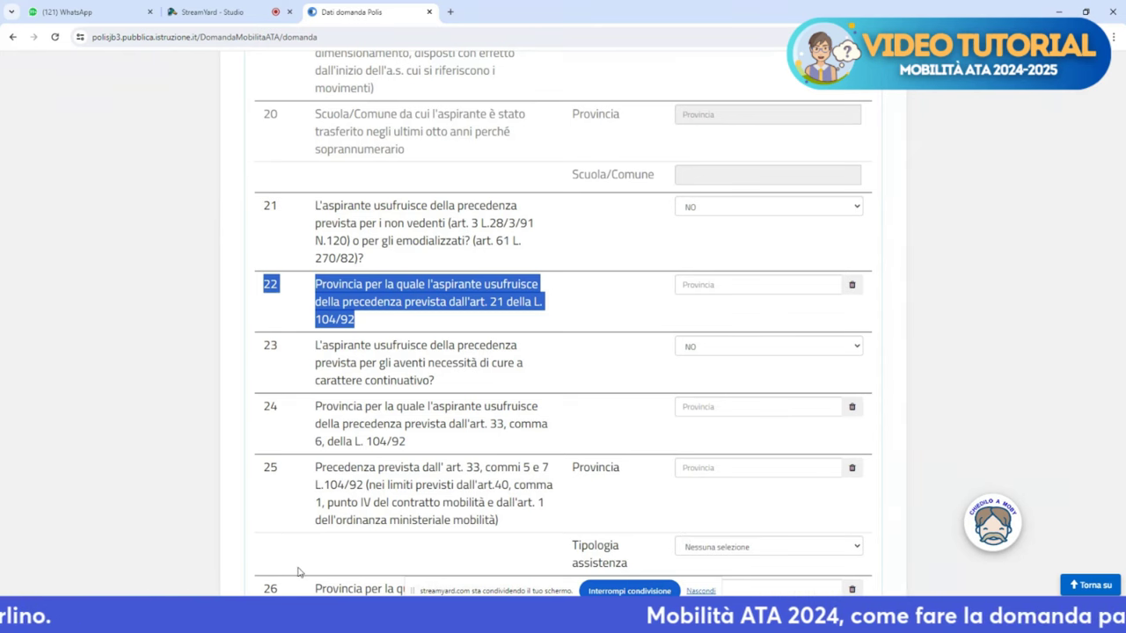
{"action": "left_click_drag", "start_coordinate": [316, 345], "coordinate": [436, 390]}
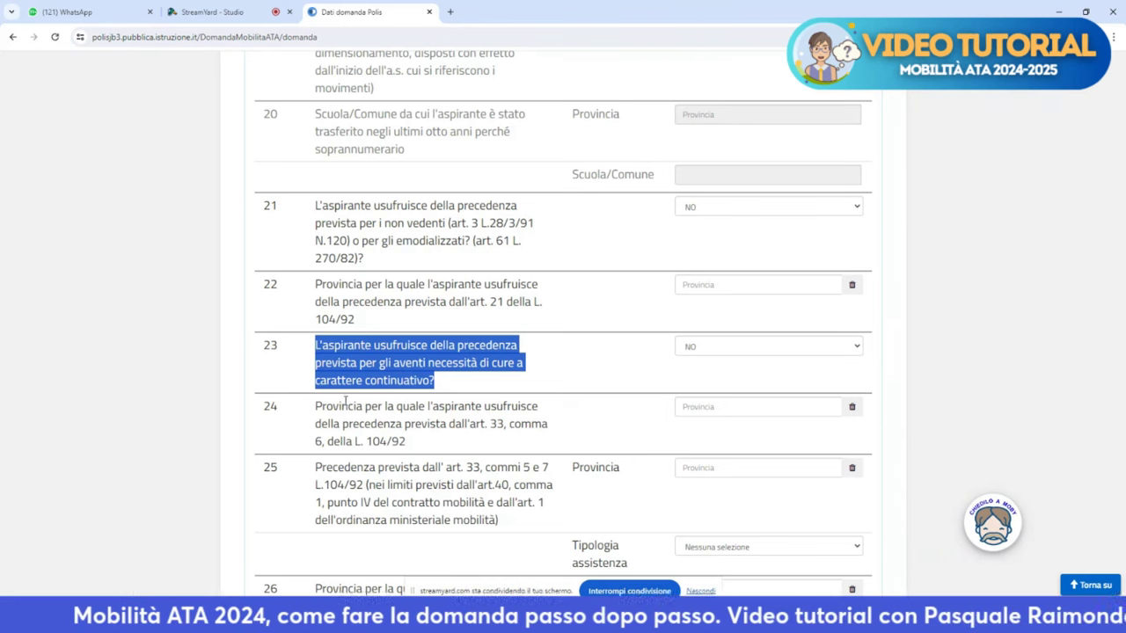
- Examine item 24 on the art. 33 comma 6 precedence and item 25 on art. 33 commi 5 e 7
{"action": "left_click_drag", "start_coordinate": [315, 406], "coordinate": [409, 446]}
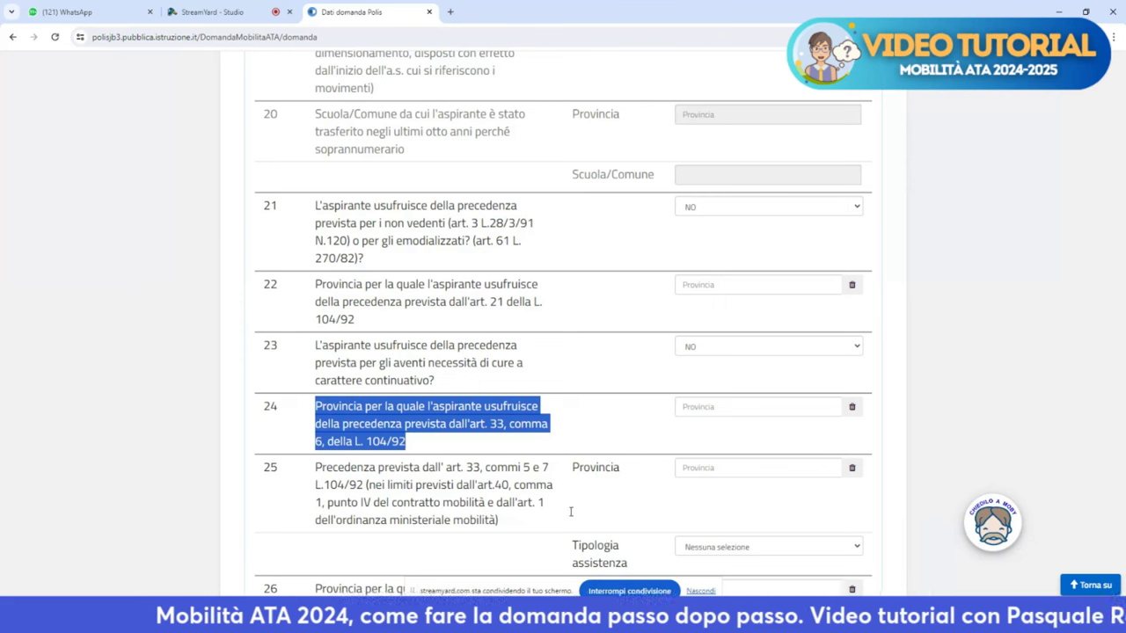
{"action": "scroll", "coordinate": [932, 572], "scroll_direction": "down", "scroll_amount": 1}
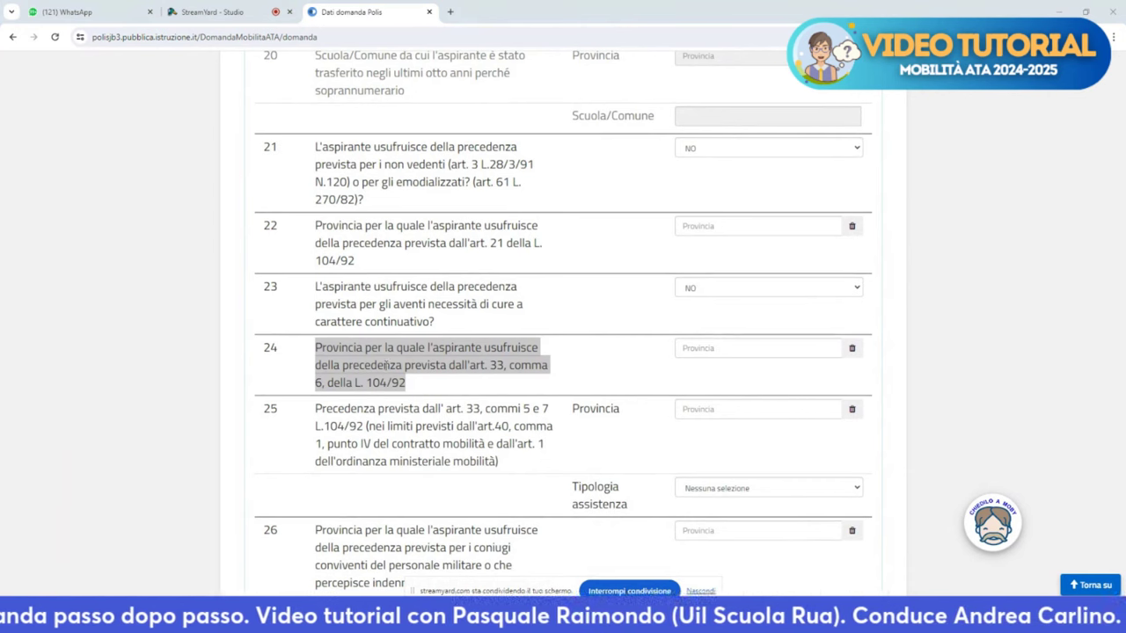
{"action": "left_click", "coordinate": [363, 358]}
{"action": "left_click_drag", "start_coordinate": [352, 370], "coordinate": [401, 387]}
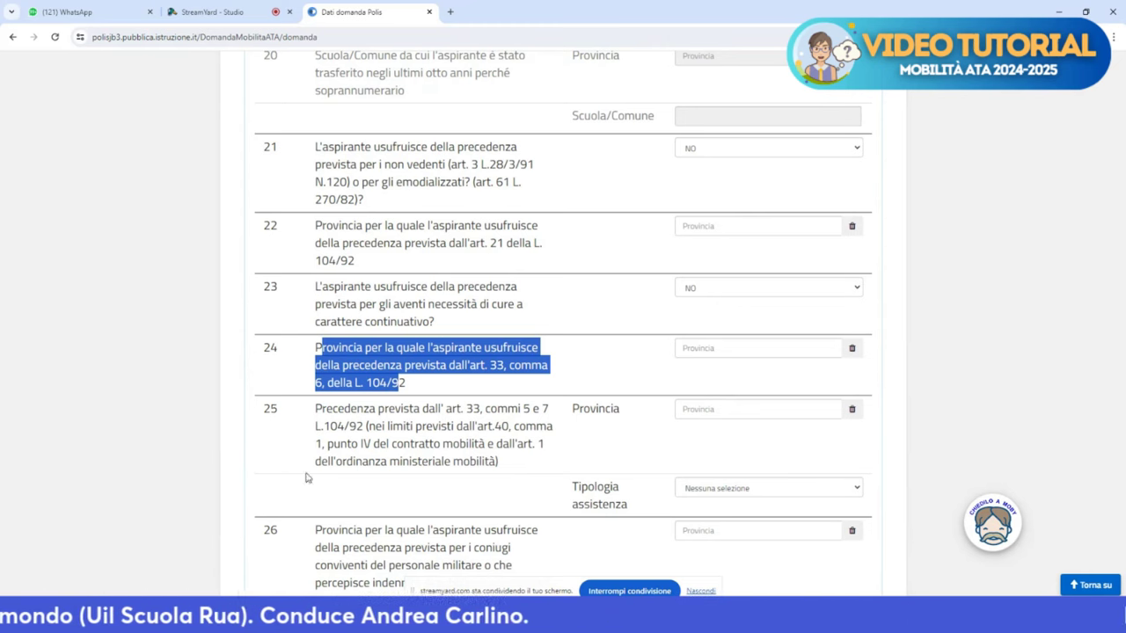
{"action": "left_click", "coordinate": [327, 419]}
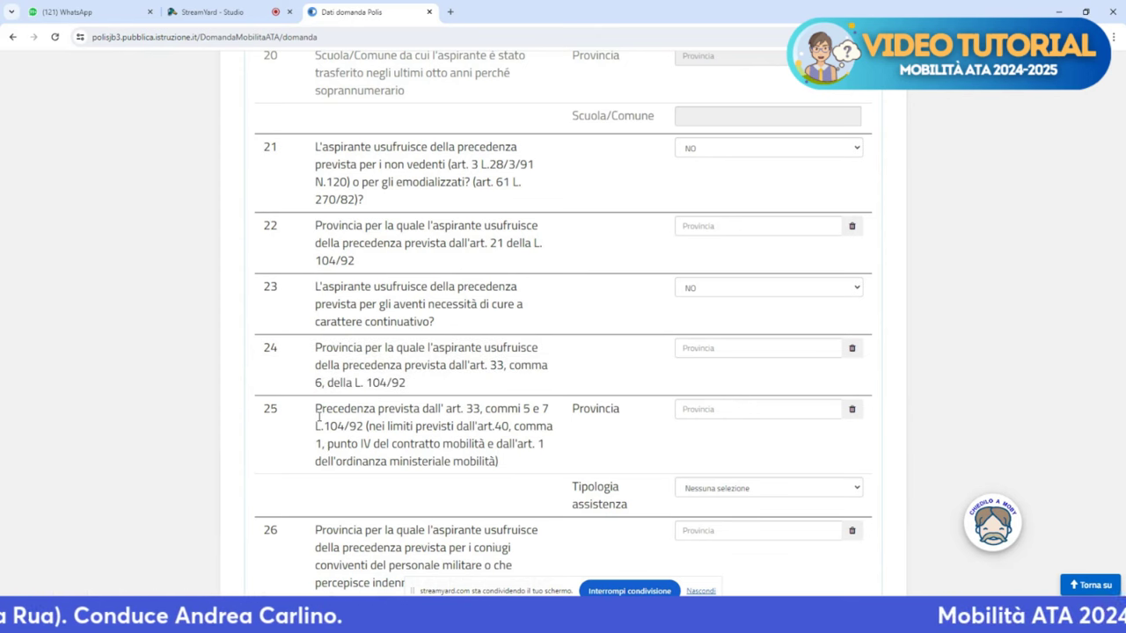
{"action": "left_click_drag", "start_coordinate": [316, 410], "coordinate": [500, 463]}
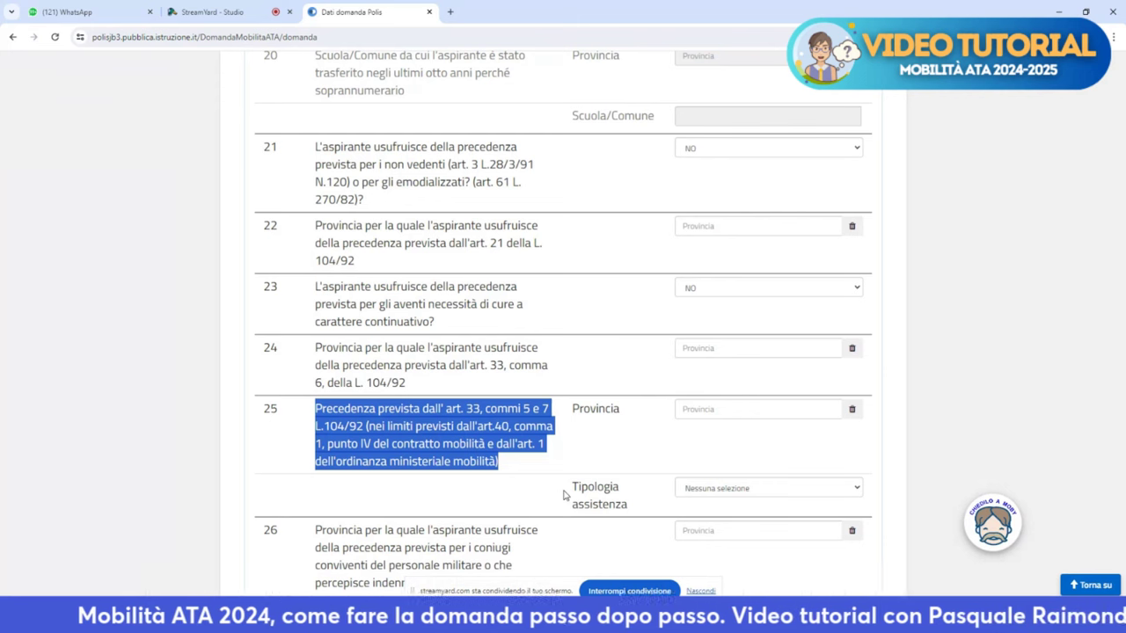
- Read item 26 on cohabiting spouses of military personnel and item 28 on reduced paid union leave
{"action": "scroll", "coordinate": [329, 466], "scroll_direction": "down", "scroll_amount": 3}
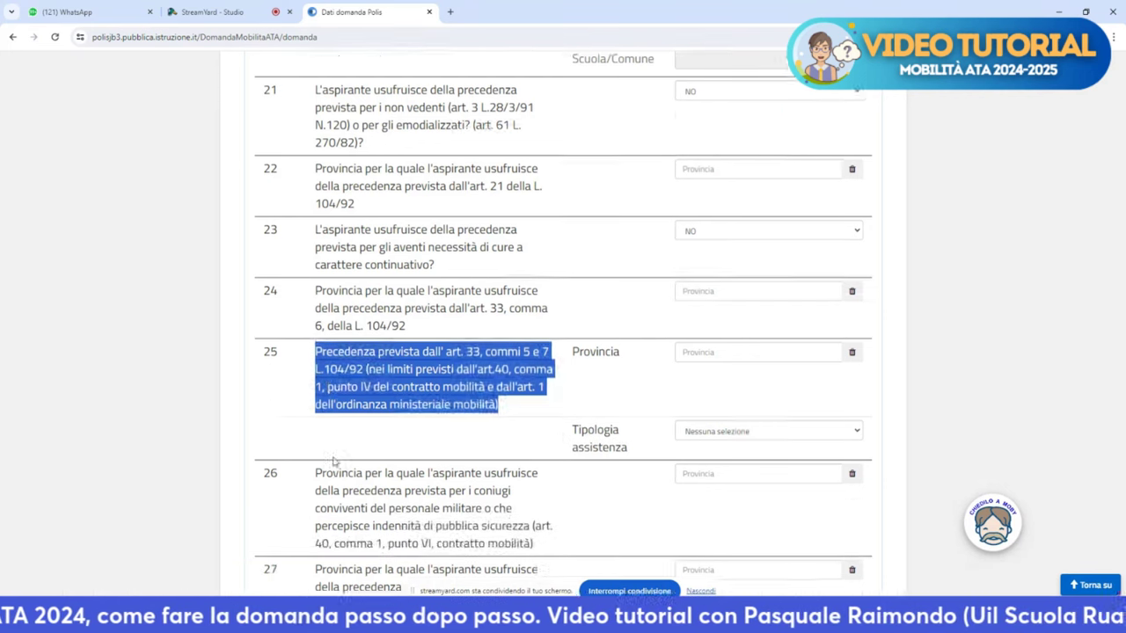
{"action": "left_click_drag", "start_coordinate": [316, 353], "coordinate": [541, 433]}
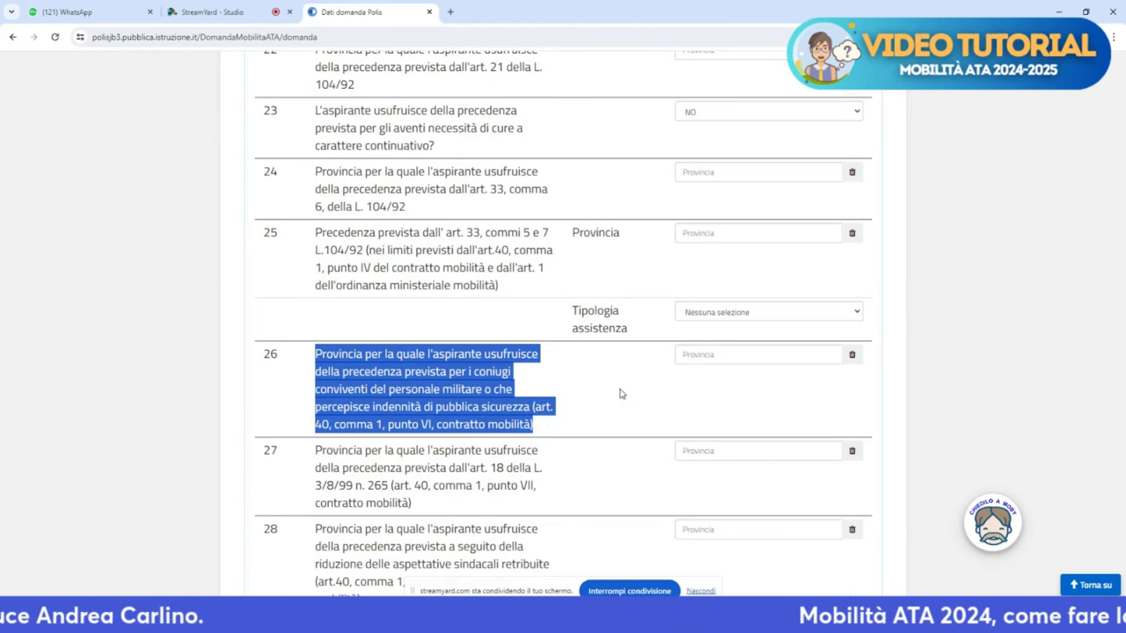
{"action": "scroll", "coordinate": [619, 392], "scroll_direction": "down", "scroll_amount": 1}
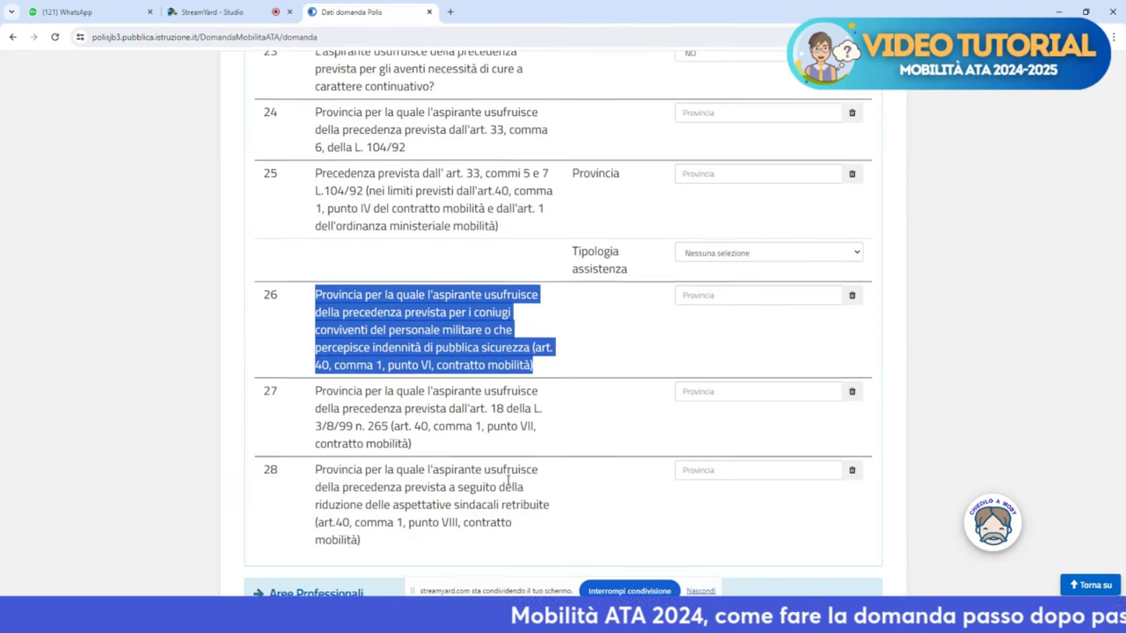
{"action": "scroll", "coordinate": [509, 479], "scroll_direction": "down", "scroll_amount": 2}
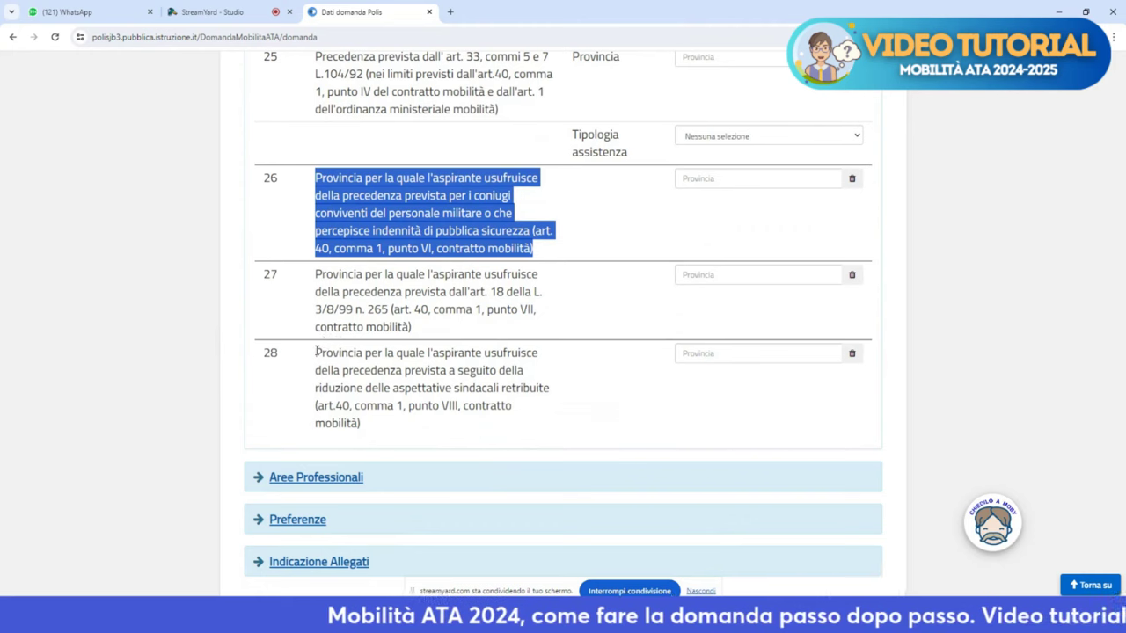
{"action": "left_click", "coordinate": [317, 351]}
{"action": "left_click_drag", "start_coordinate": [316, 351], "coordinate": [385, 422]}
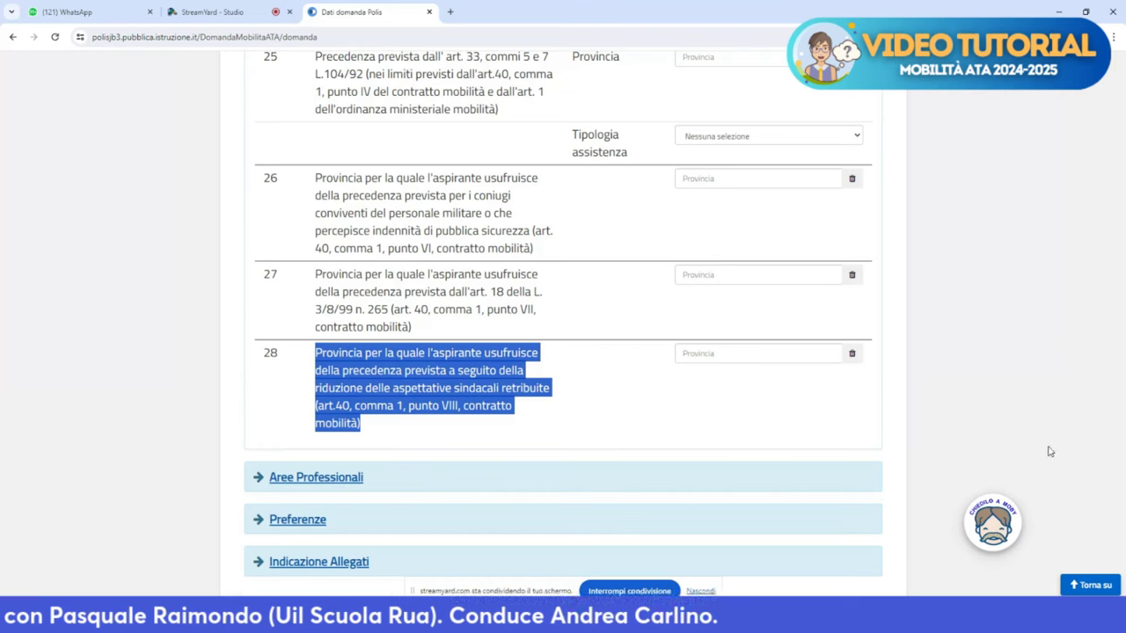
- Collapse the Precedenze section and check items 29 to 31 in Aree Professionali, leaving that section closed
{"action": "scroll", "coordinate": [471, 280], "scroll_direction": "up", "scroll_amount": 3}
{"action": "scroll", "coordinate": [431, 299], "scroll_direction": "up", "scroll_amount": 8}
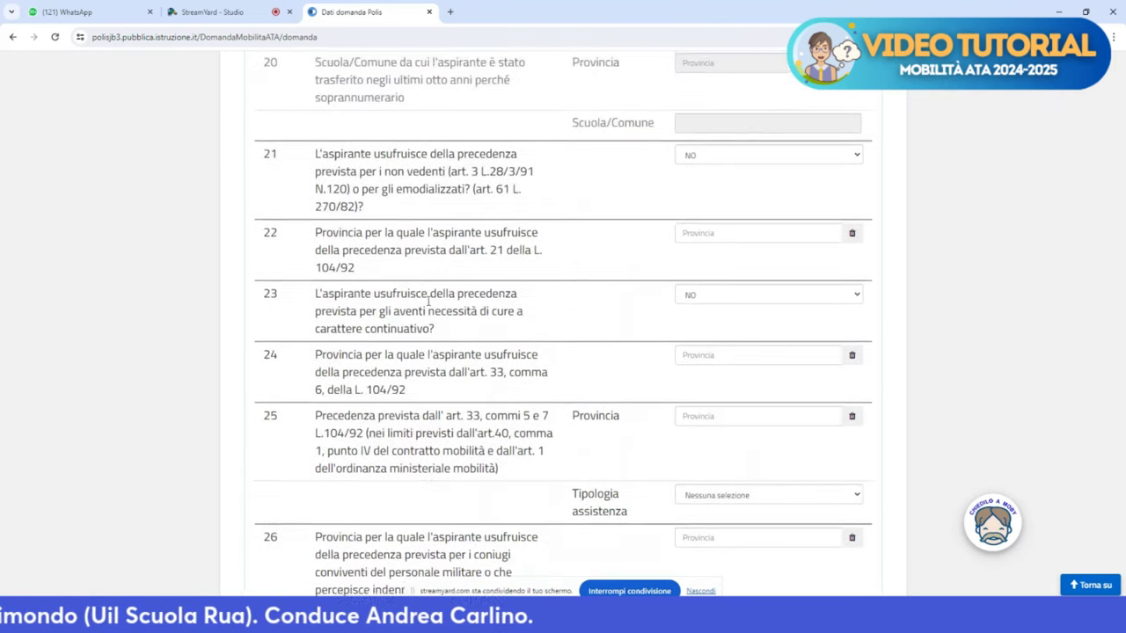
{"action": "left_click", "coordinate": [298, 311]}
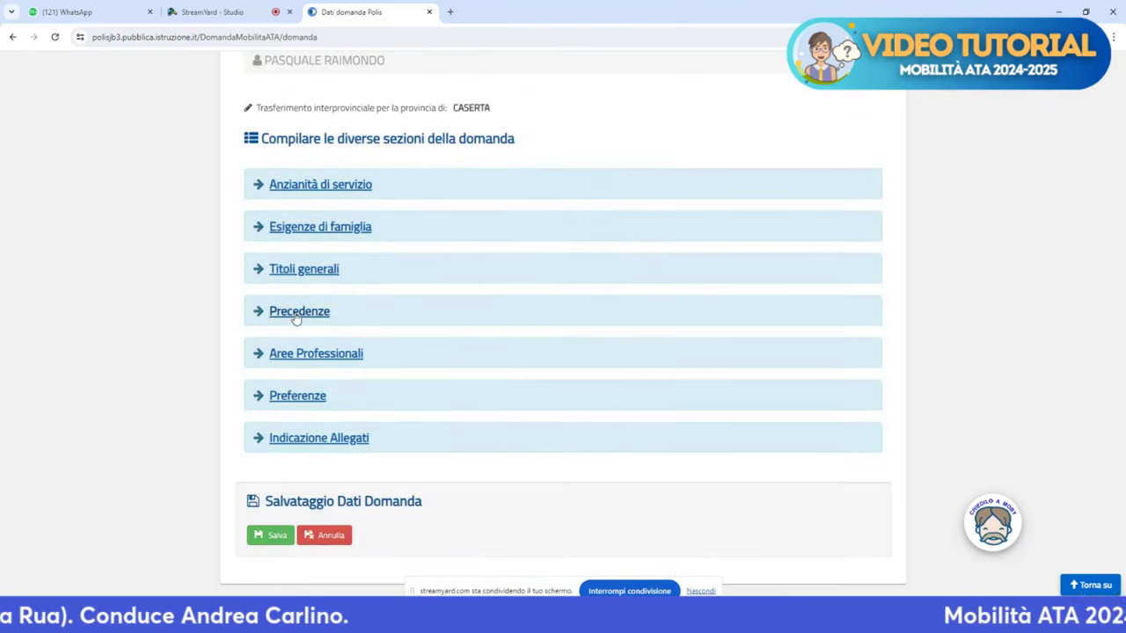
{"action": "left_click", "coordinate": [328, 359]}
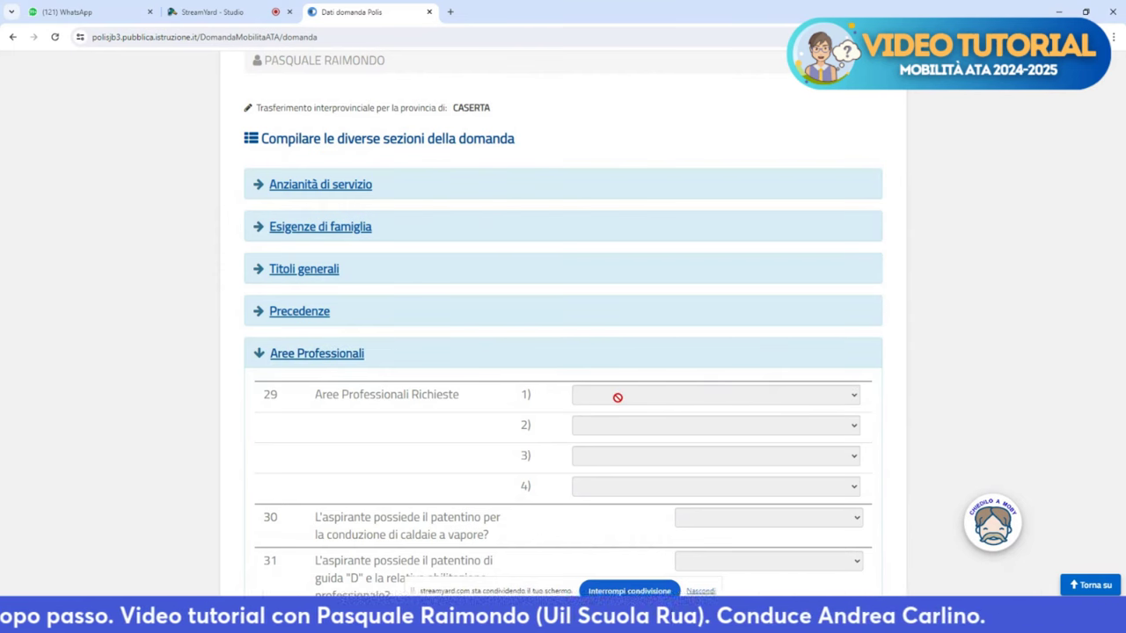
{"action": "left_click", "coordinate": [331, 359]}
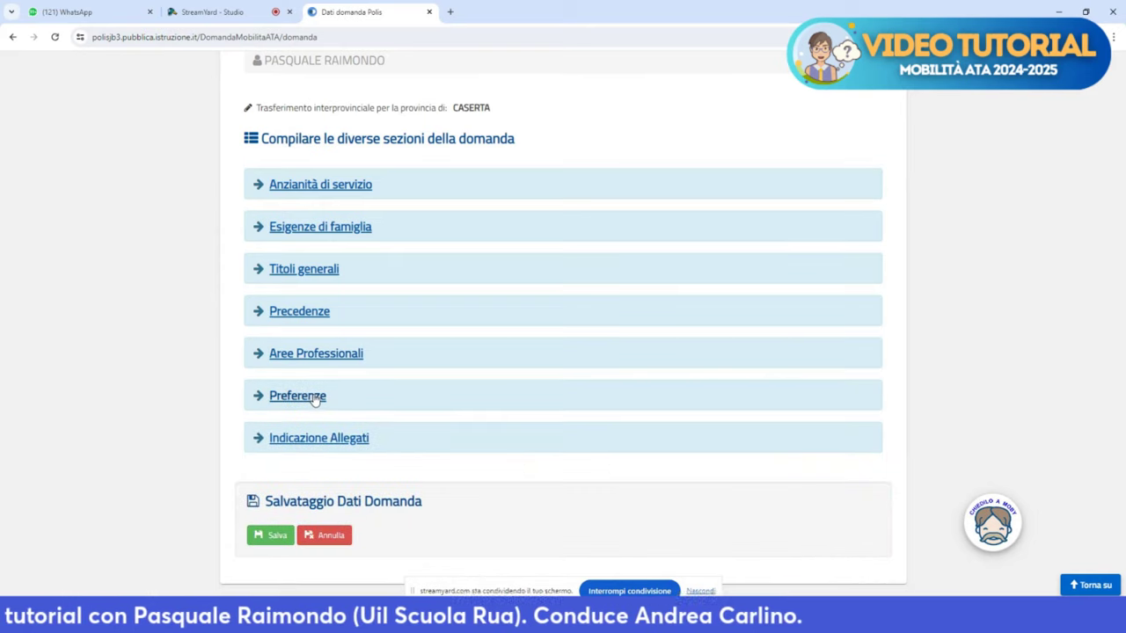
- In Preferenze, add the school AULO ATTILIO CAIATINO CAIAZZO, under DISTRETTO 012 and the municipality of CAIAZZO, as a preference
{"action": "left_click", "coordinate": [314, 399]}
{"action": "scroll", "coordinate": [354, 437], "scroll_direction": "down", "scroll_amount": 1}
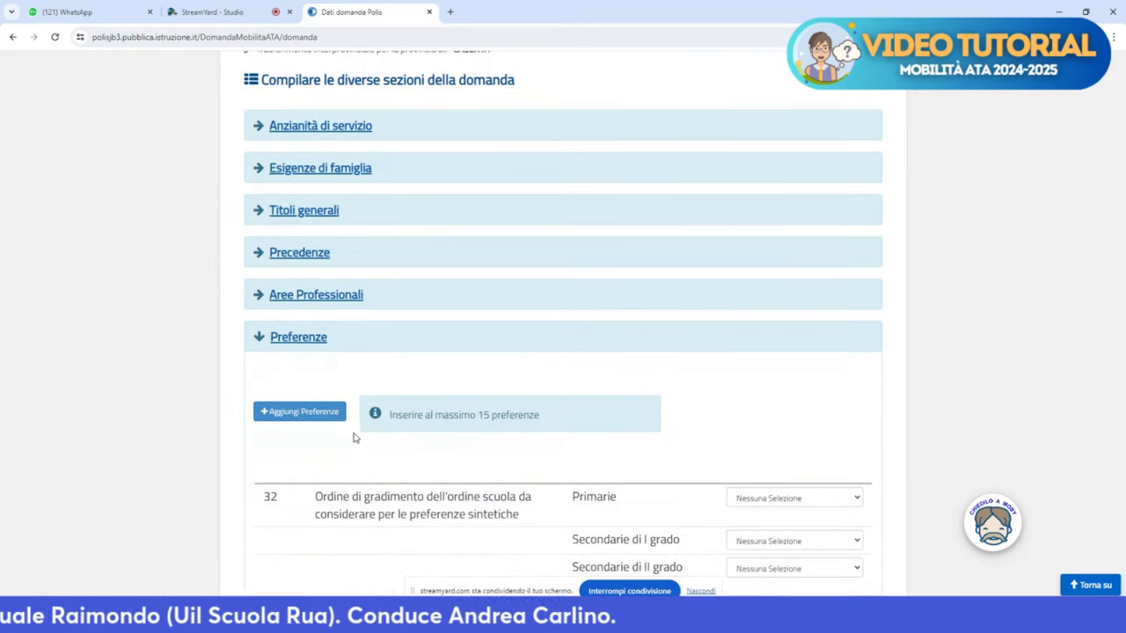
{"action": "scroll", "coordinate": [354, 437], "scroll_direction": "down", "scroll_amount": 1}
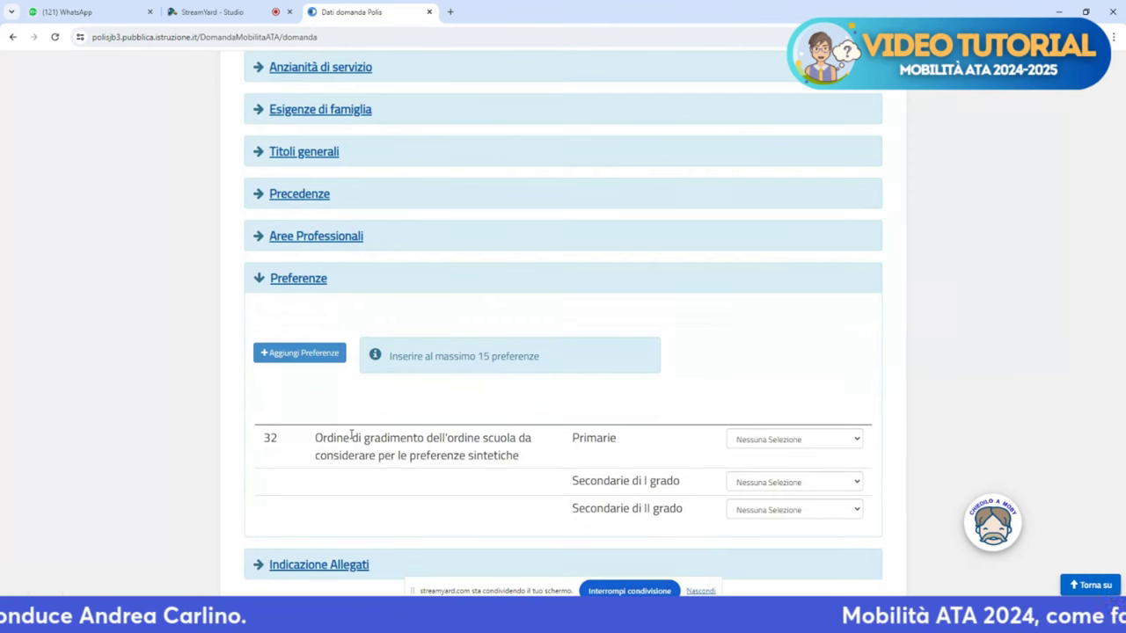
{"action": "left_click", "coordinate": [285, 354]}
{"action": "scroll", "coordinate": [431, 371], "scroll_direction": "down", "scroll_amount": 3}
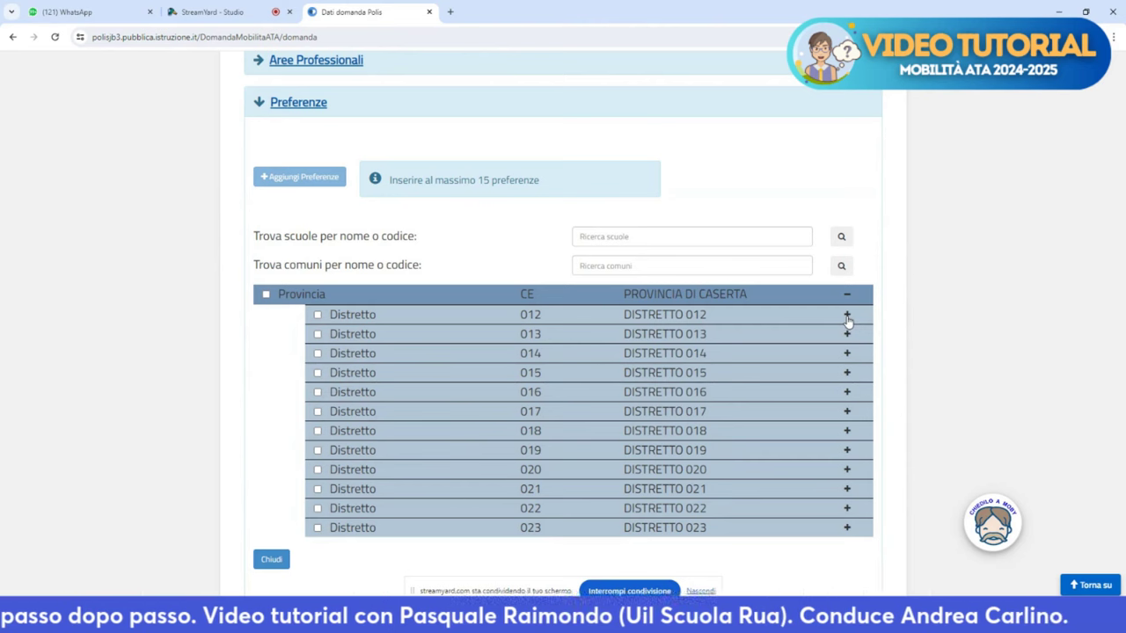
{"action": "left_click", "coordinate": [847, 317]}
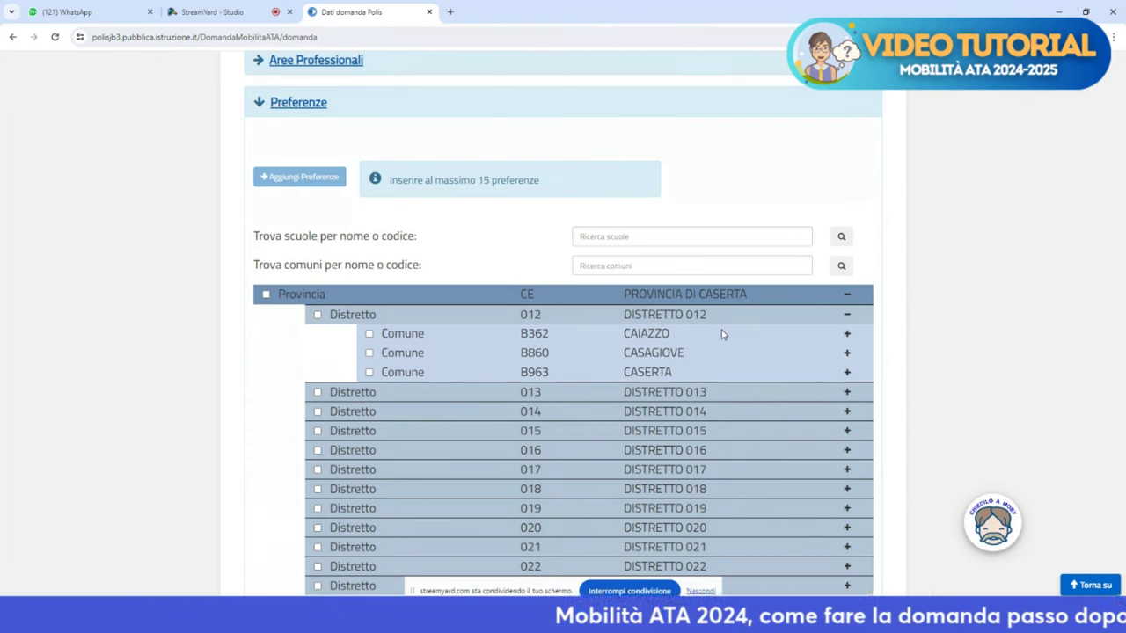
{"action": "left_click", "coordinate": [848, 336]}
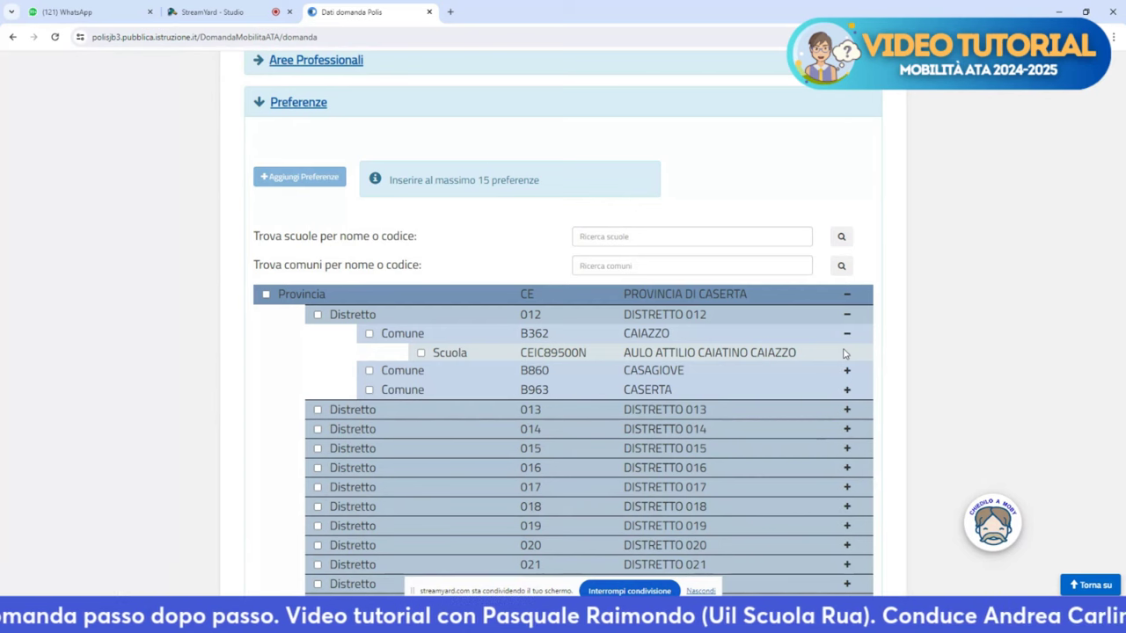
{"action": "left_click", "coordinate": [420, 353]}
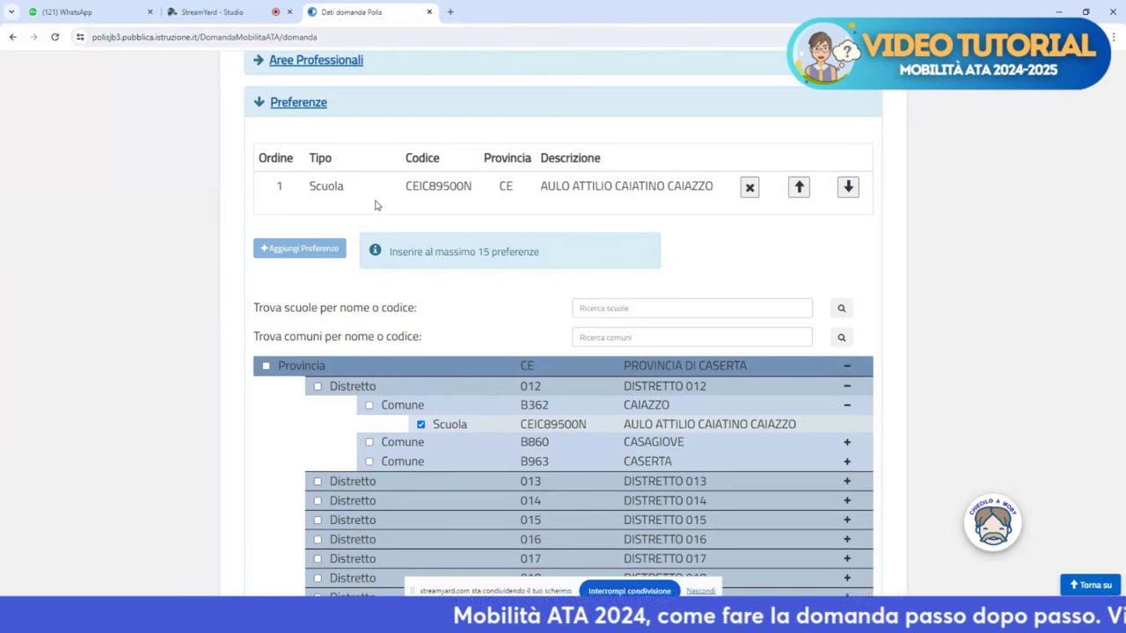
- Add the municipality of CAIAZZO and DISTRETTO 012 as further preferences and close the selection list
{"action": "left_click", "coordinate": [369, 407]}
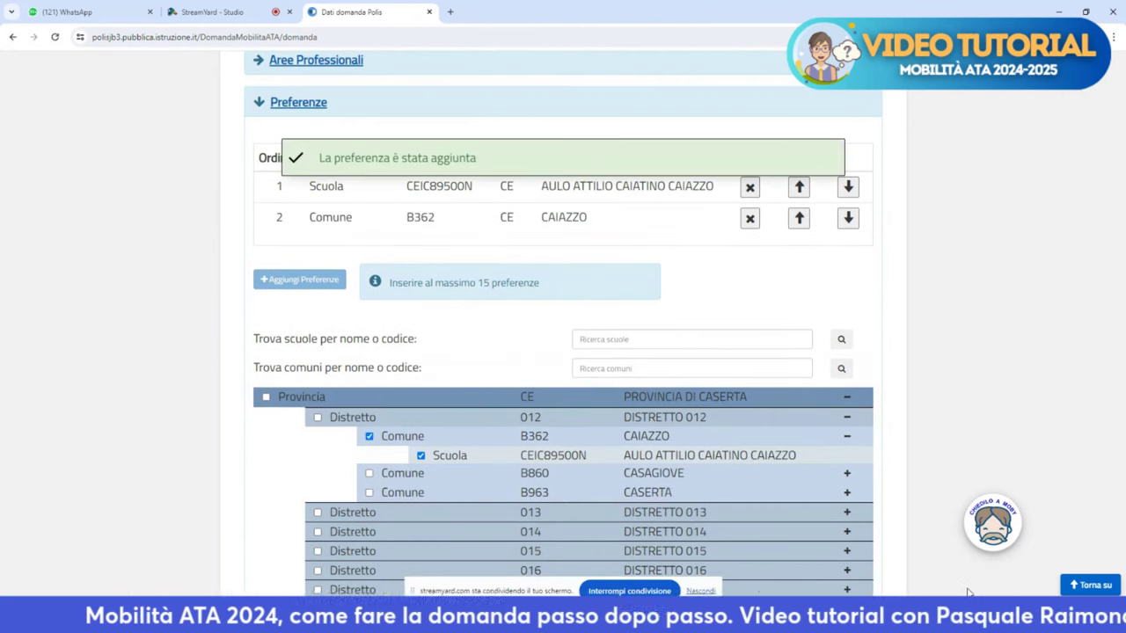
{"action": "left_click", "coordinate": [317, 418]}
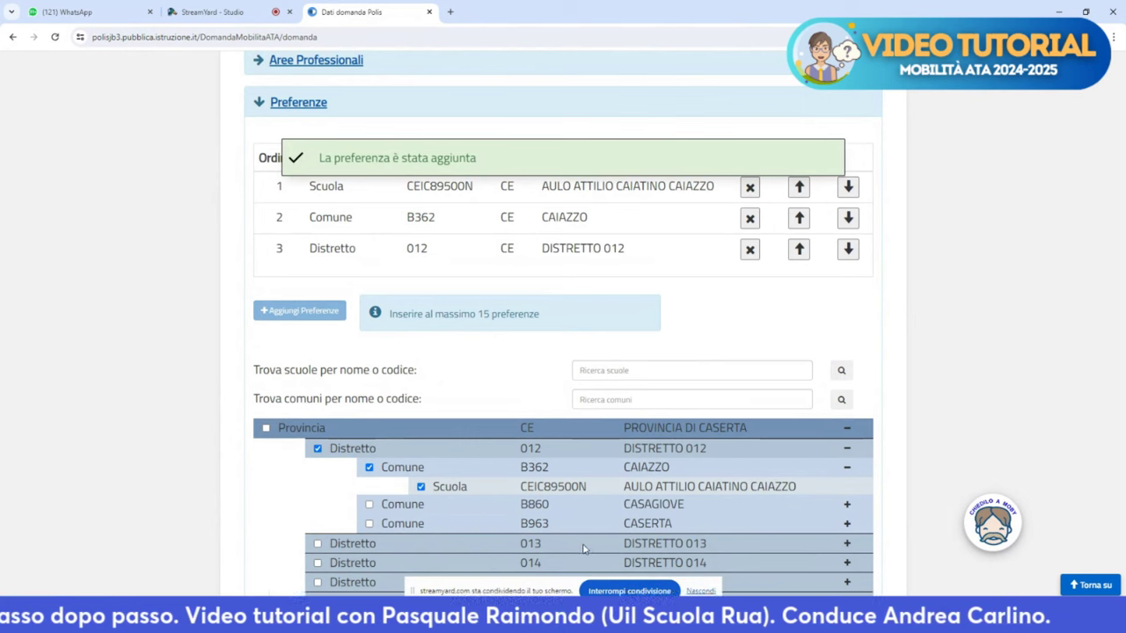
{"action": "scroll", "coordinate": [583, 455], "scroll_direction": "down", "scroll_amount": 2}
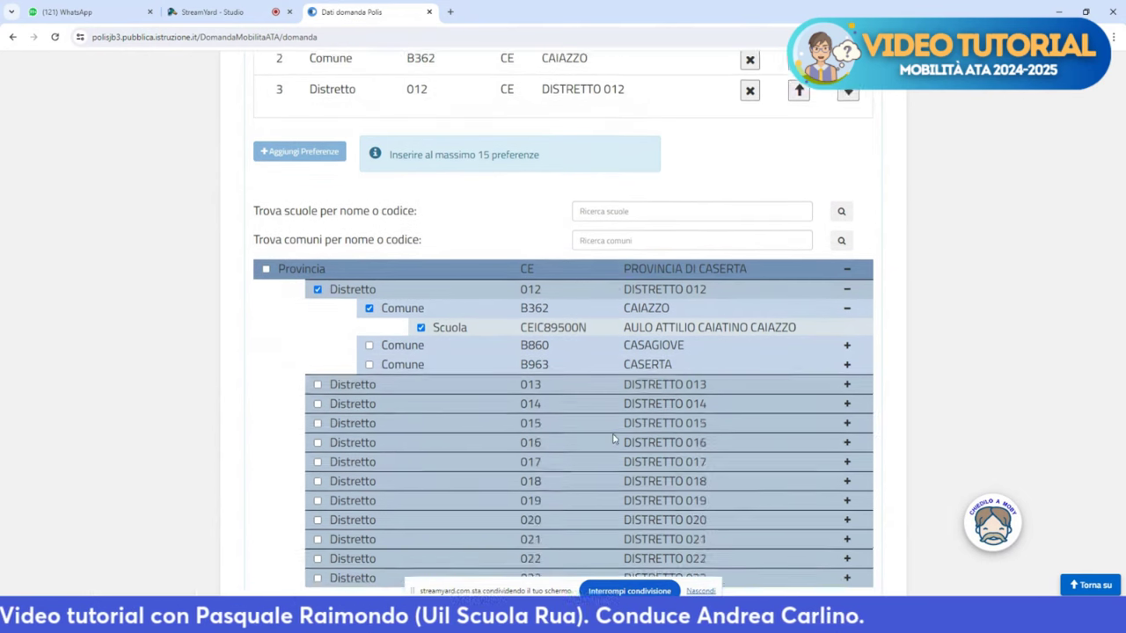
{"action": "scroll", "coordinate": [614, 438], "scroll_direction": "down", "scroll_amount": 3}
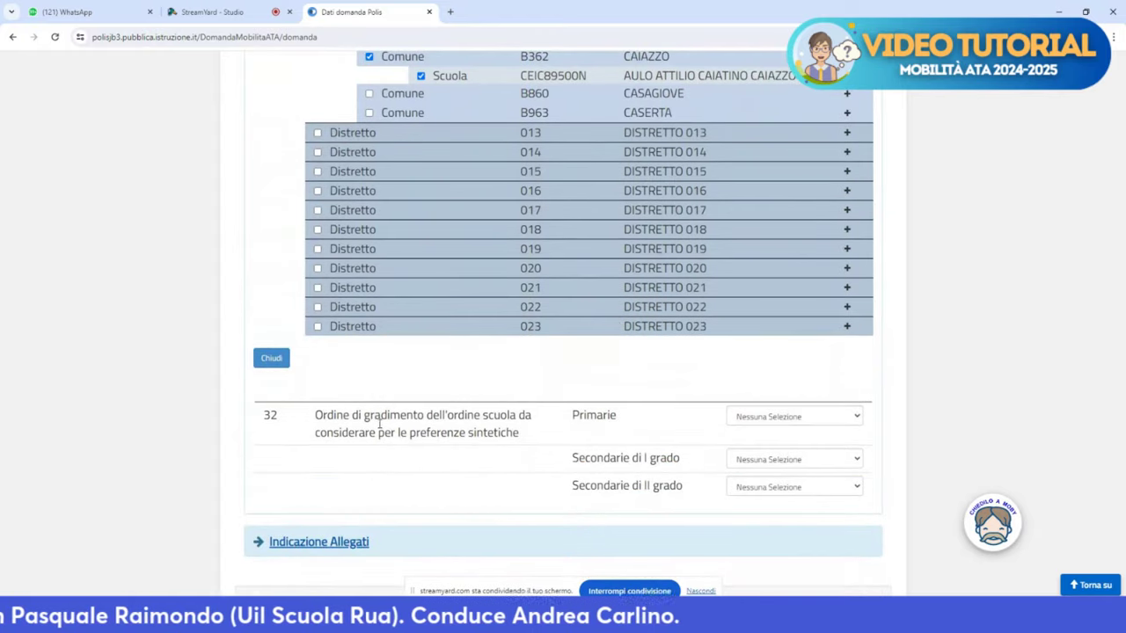
{"action": "left_click", "coordinate": [270, 360]}
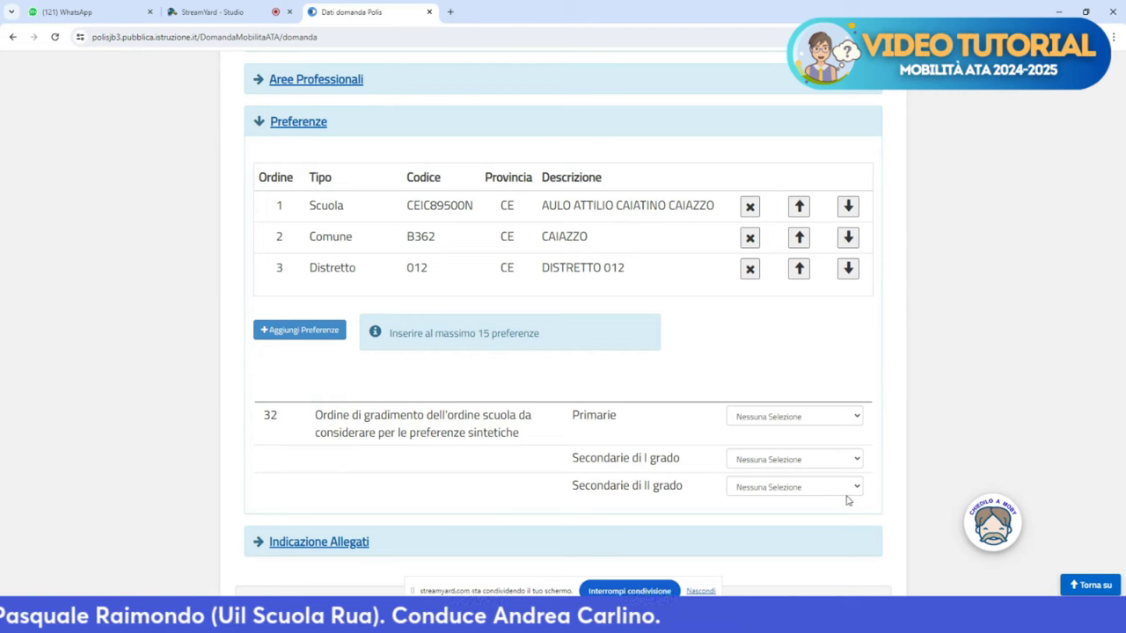
- For item 32, rank Secondarie di I grado as 1, Secondarie di II grado as 2 and Primarie as 3
{"action": "left_click", "coordinate": [771, 459]}
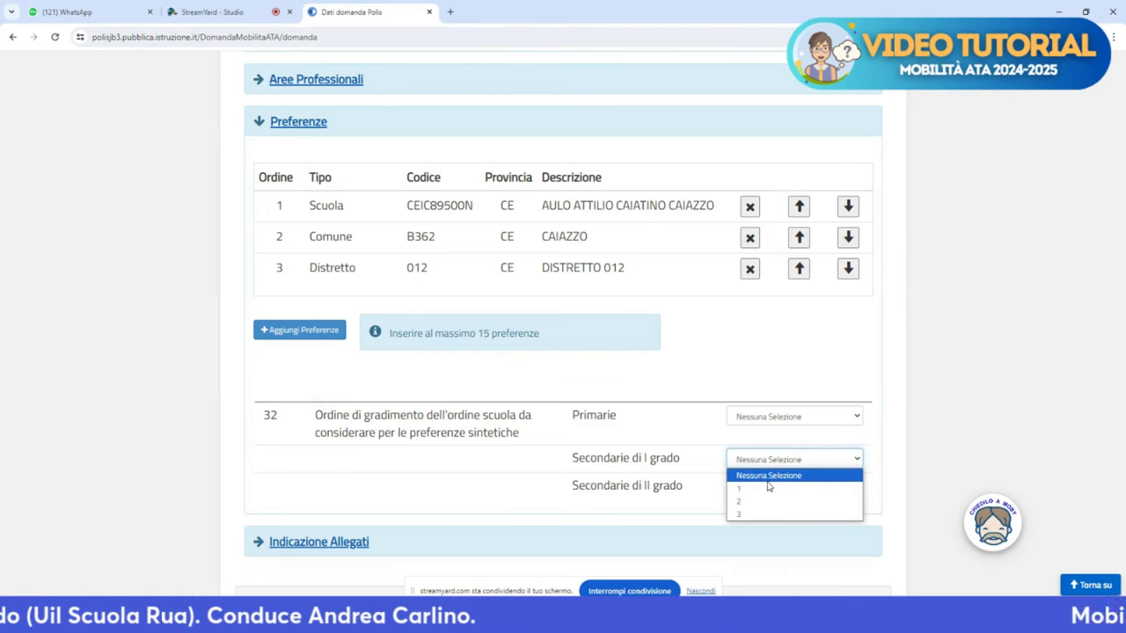
{"action": "left_click", "coordinate": [768, 489]}
{"action": "left_click", "coordinate": [764, 485]}
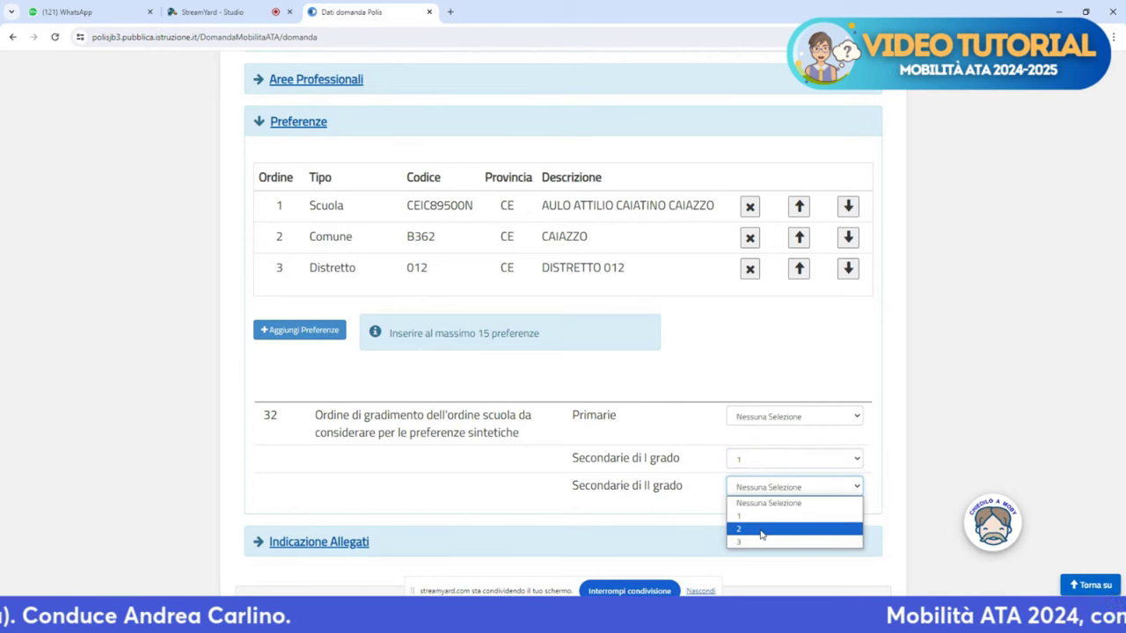
{"action": "left_click", "coordinate": [761, 529]}
{"action": "left_click", "coordinate": [782, 419]}
{"action": "left_click", "coordinate": [772, 469]}
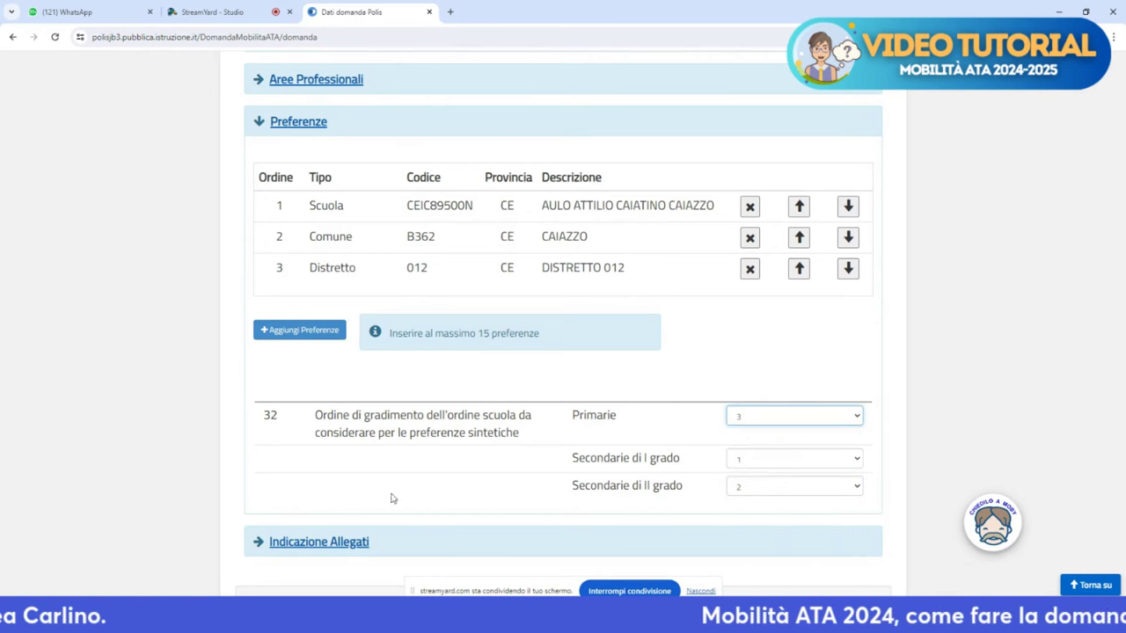
{"action": "scroll", "coordinate": [372, 498], "scroll_direction": "down", "scroll_amount": 1}
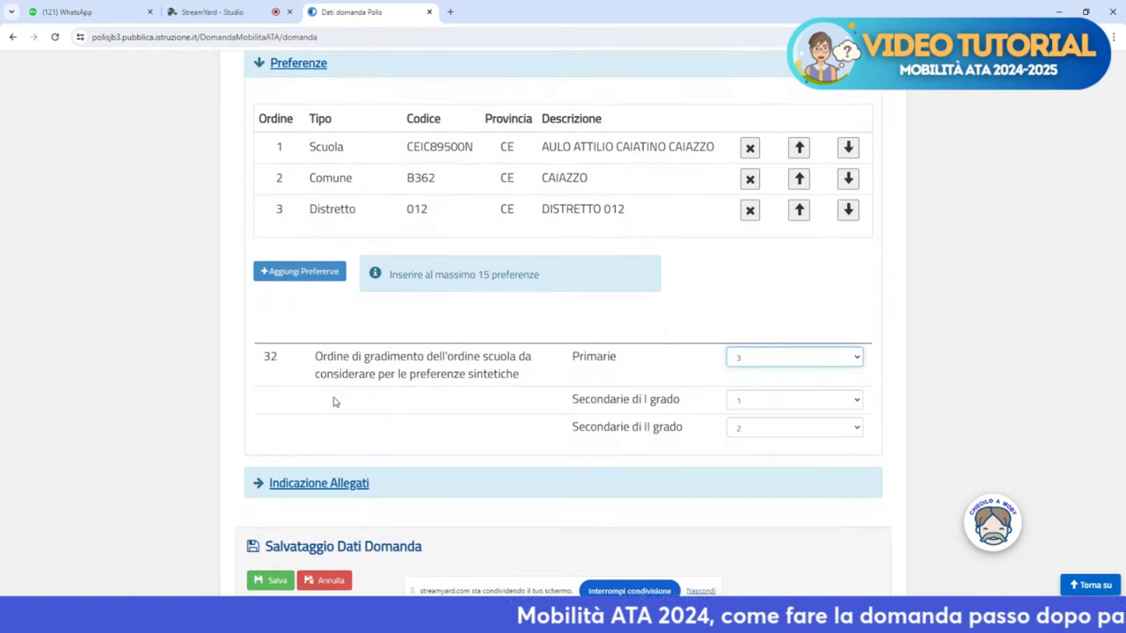
- Close Preferenze and, in Indicazione Allegati, set attachment 1 to Dichiarazione residenza coniuge (Dichiarazione Moglie.docx del 14-04-2021)
{"action": "scroll", "coordinate": [332, 402], "scroll_direction": "up", "scroll_amount": 3}
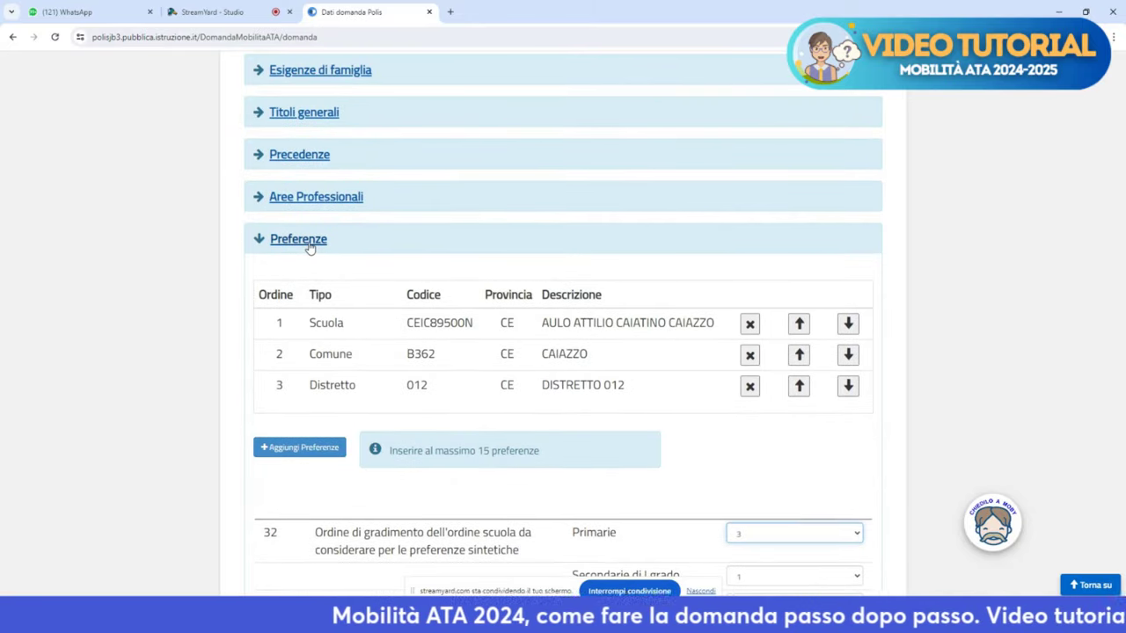
{"action": "left_click", "coordinate": [310, 249]}
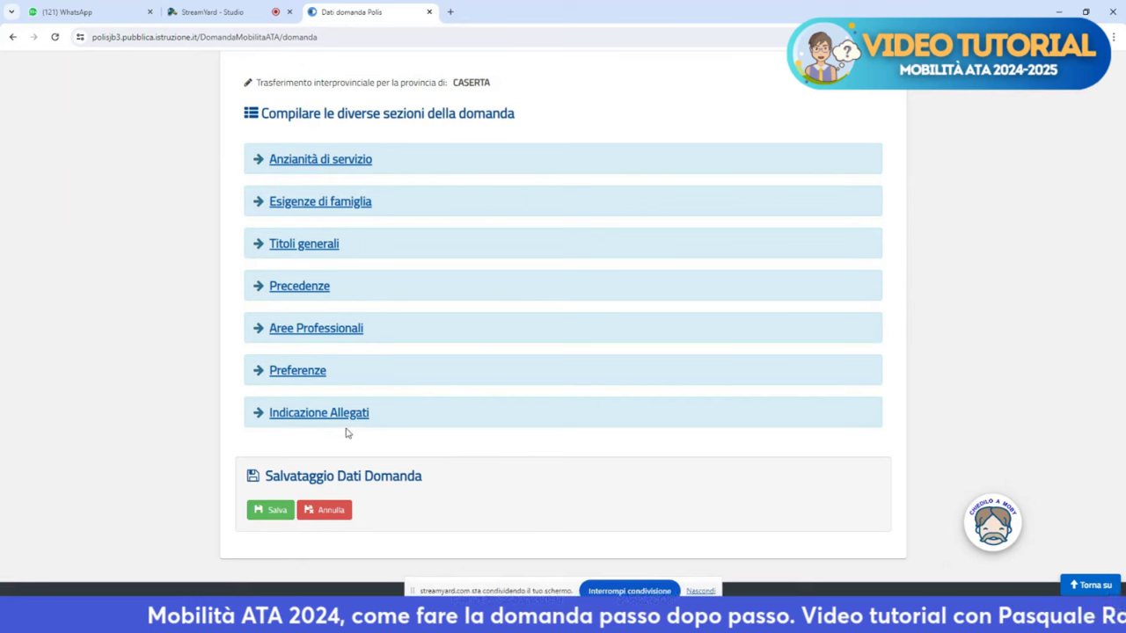
{"action": "left_click", "coordinate": [338, 417]}
{"action": "scroll", "coordinate": [606, 574], "scroll_direction": "down", "scroll_amount": 1}
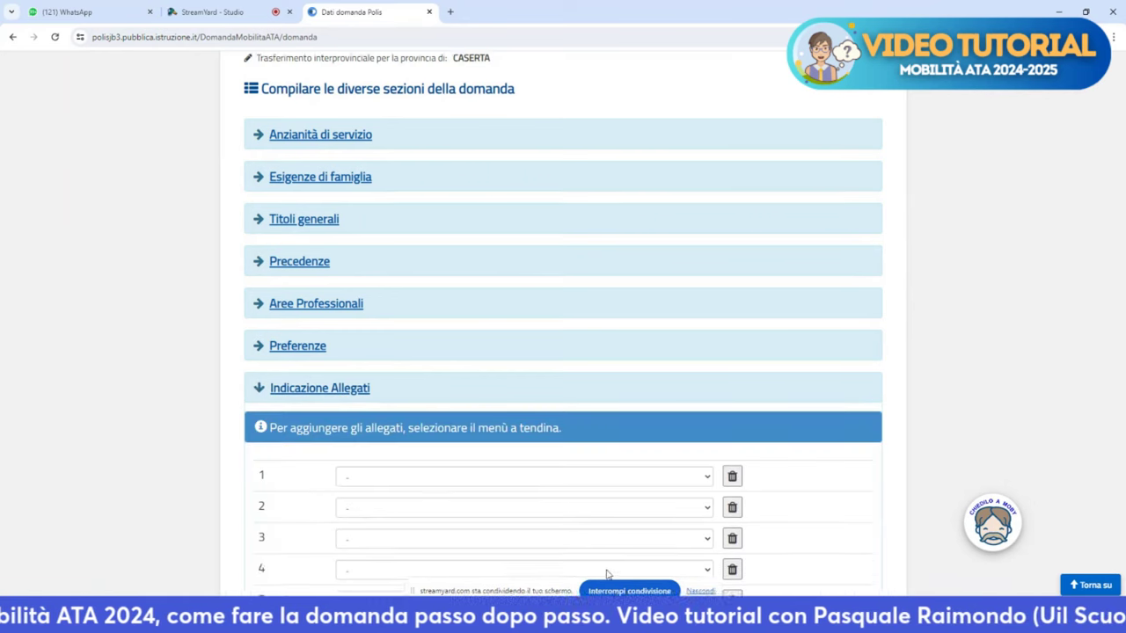
{"action": "scroll", "coordinate": [606, 575], "scroll_direction": "down", "scroll_amount": 1}
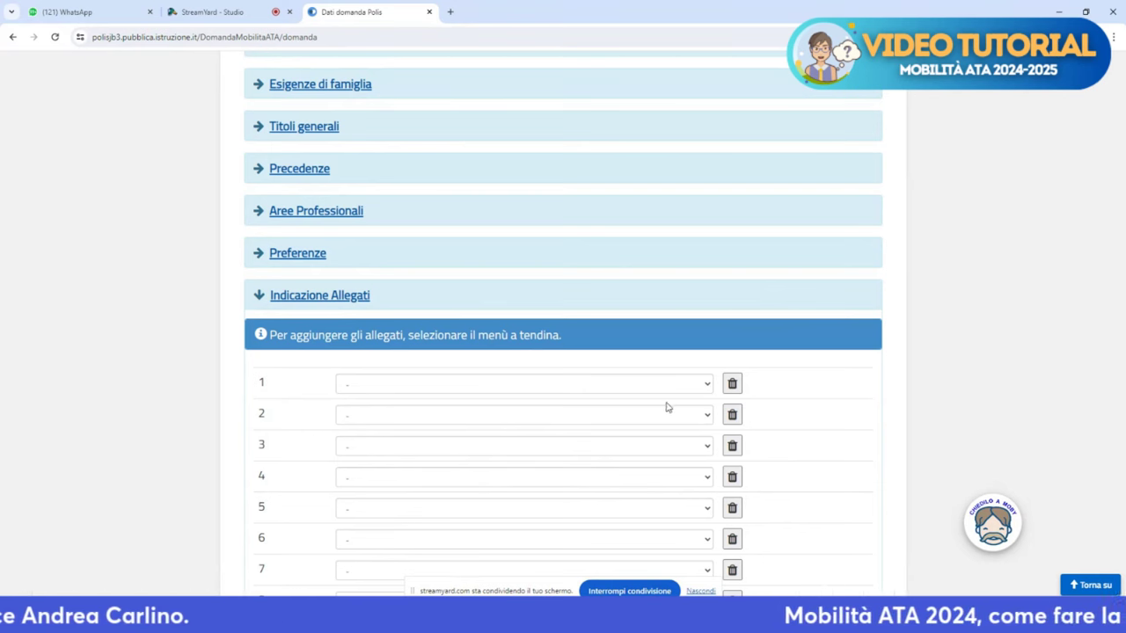
{"action": "left_click", "coordinate": [700, 388]}
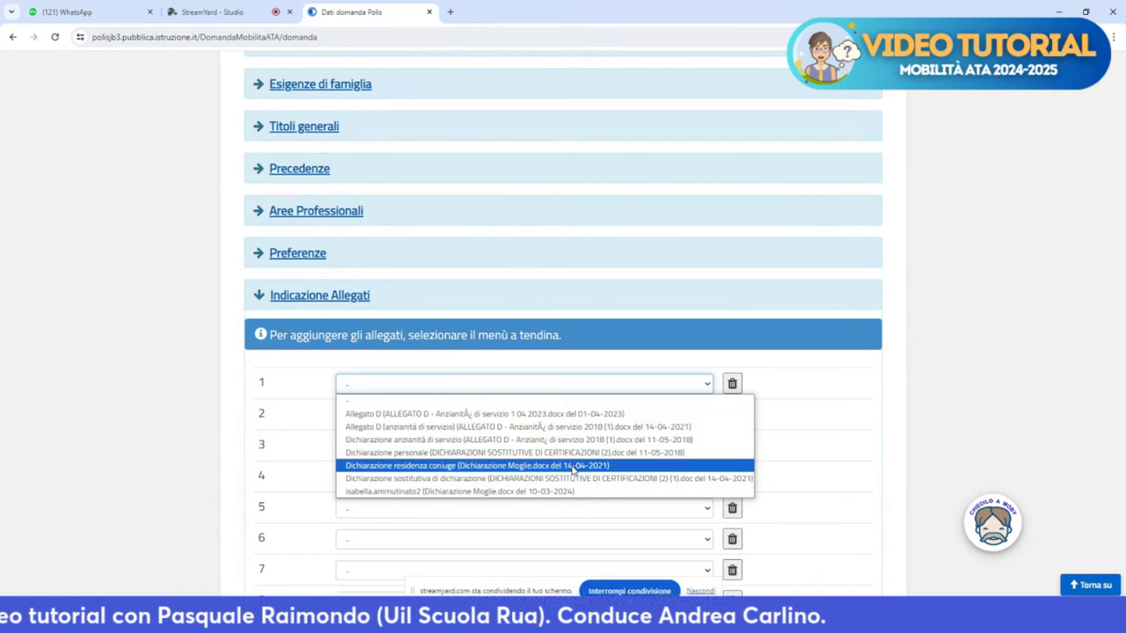
{"action": "left_click", "coordinate": [574, 470]}
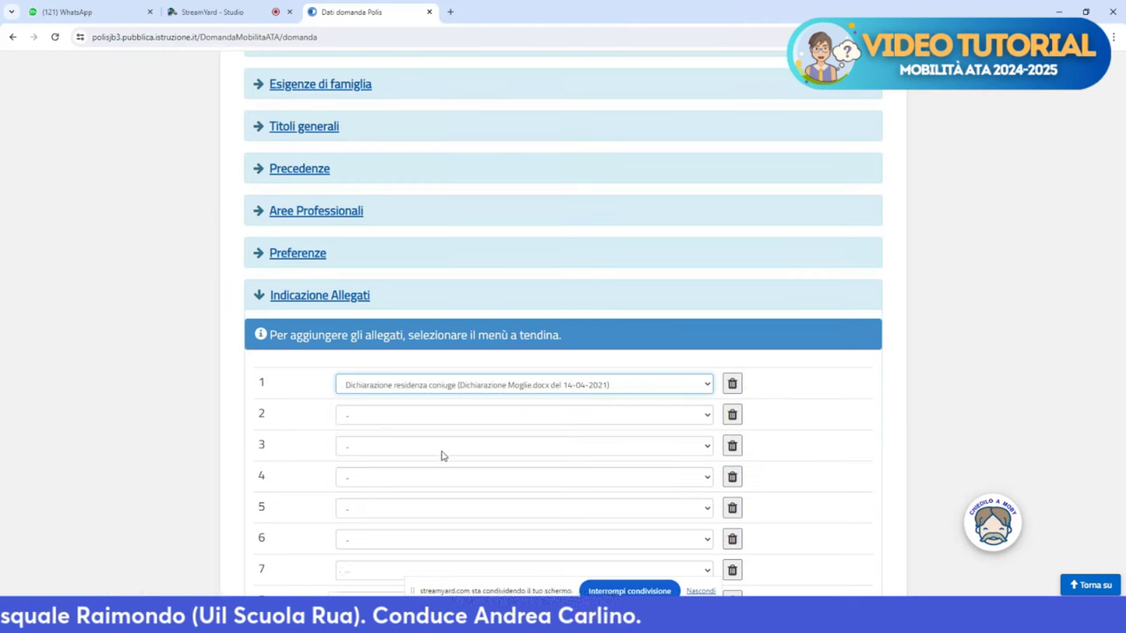
- Set attachment 2 to the Allegato D file dated 01-04-2023 and save the application
{"action": "left_click", "coordinate": [443, 417]}
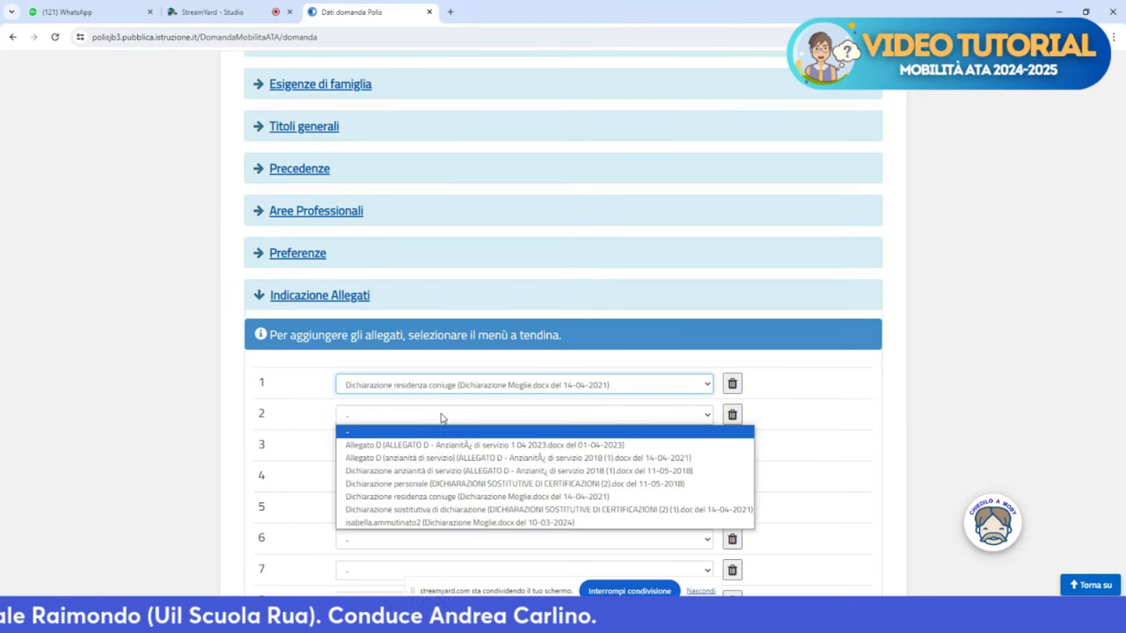
{"action": "left_click", "coordinate": [509, 445]}
{"action": "scroll", "coordinate": [568, 498], "scroll_direction": "down", "scroll_amount": 3}
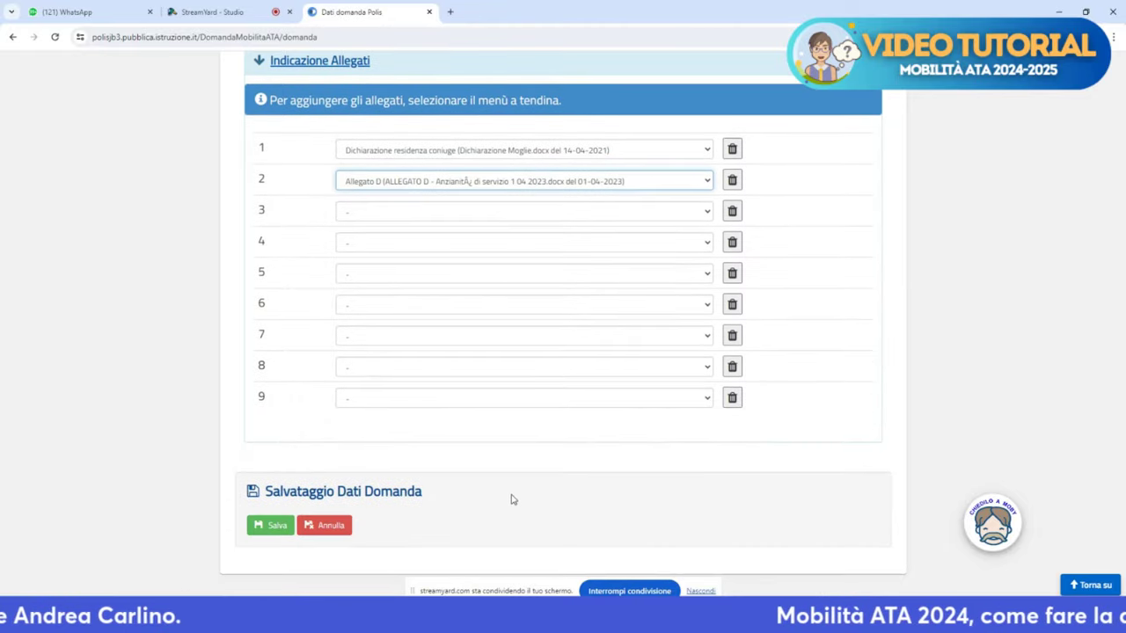
{"action": "left_click", "coordinate": [270, 525]}
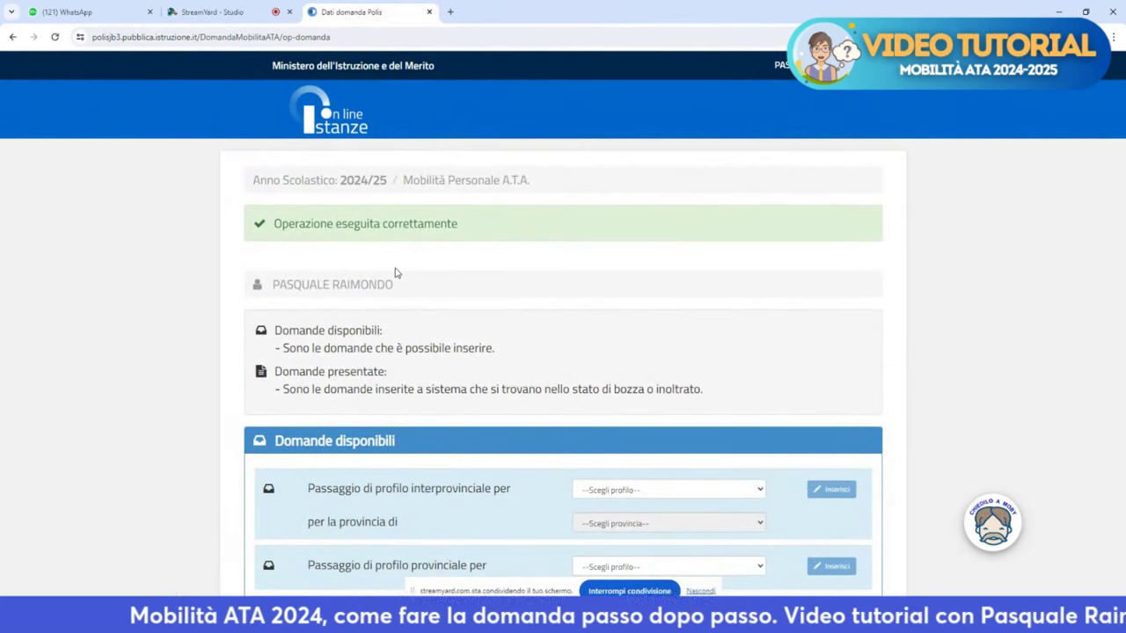
- View the saved Caserta transfer application, examine its Anzianità di servizio and Aree Professionali sections, and return to the applications list
{"action": "scroll", "coordinate": [522, 320], "scroll_direction": "down", "scroll_amount": 5}
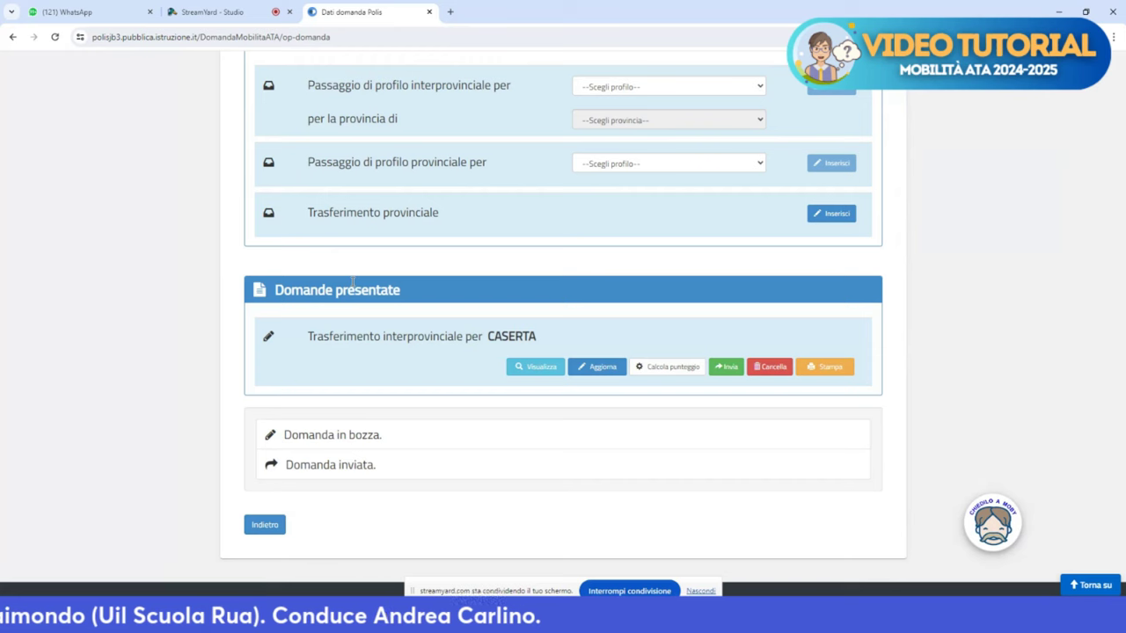
{"action": "left_click", "coordinate": [535, 371]}
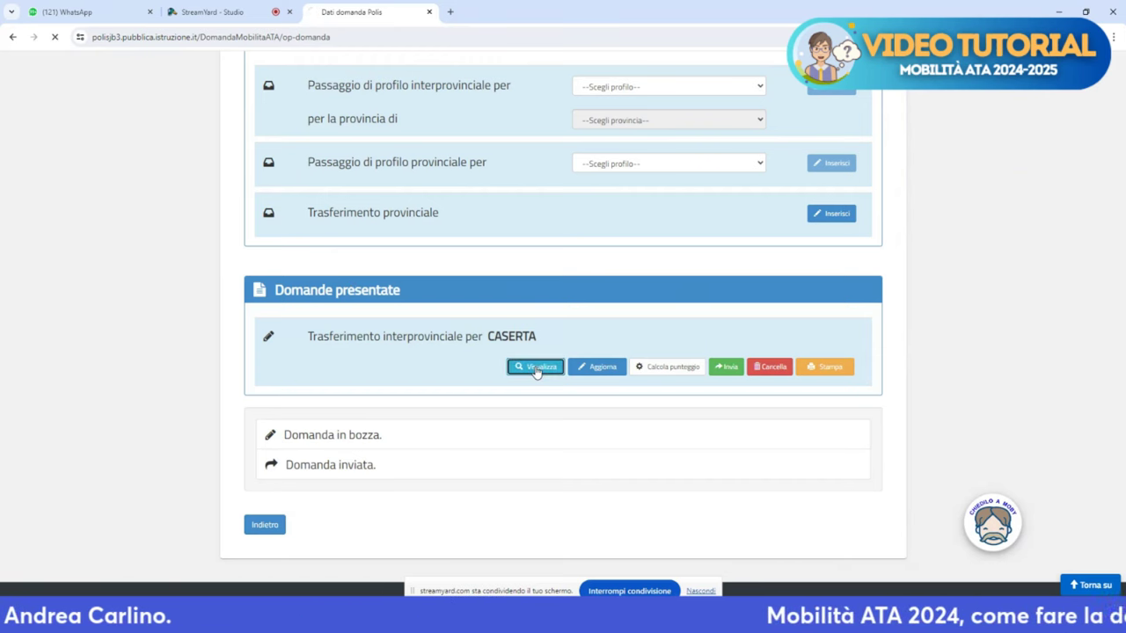
{"action": "scroll", "coordinate": [452, 397], "scroll_direction": "down", "scroll_amount": 2}
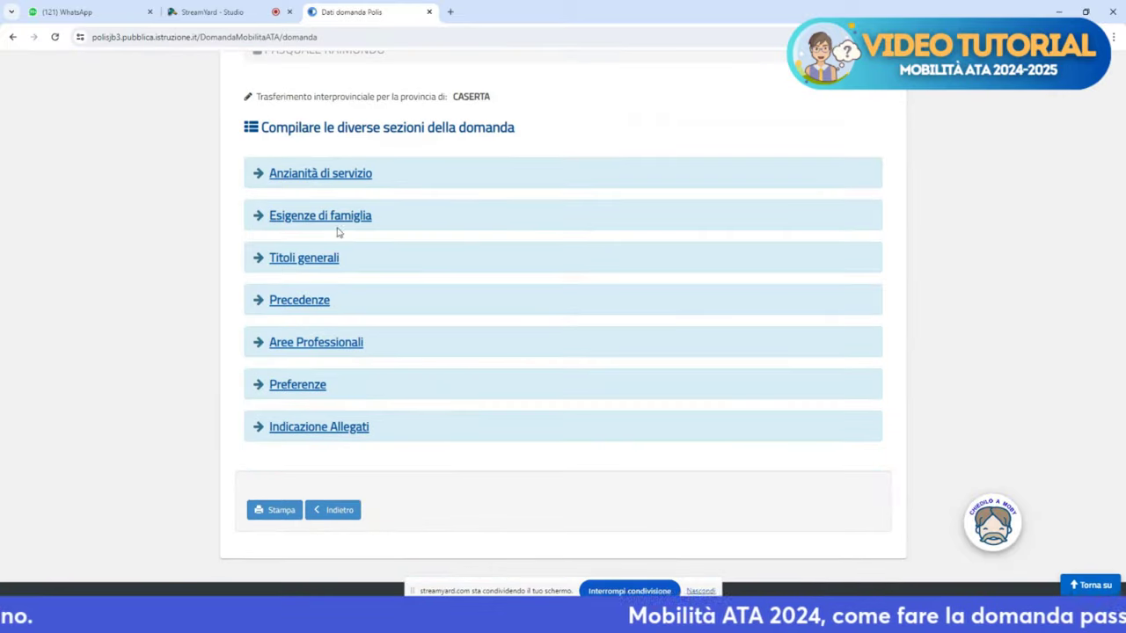
{"action": "left_click", "coordinate": [321, 173]}
{"action": "scroll", "coordinate": [324, 448], "scroll_direction": "down", "scroll_amount": 6}
{"action": "scroll", "coordinate": [330, 448], "scroll_direction": "down", "scroll_amount": 5}
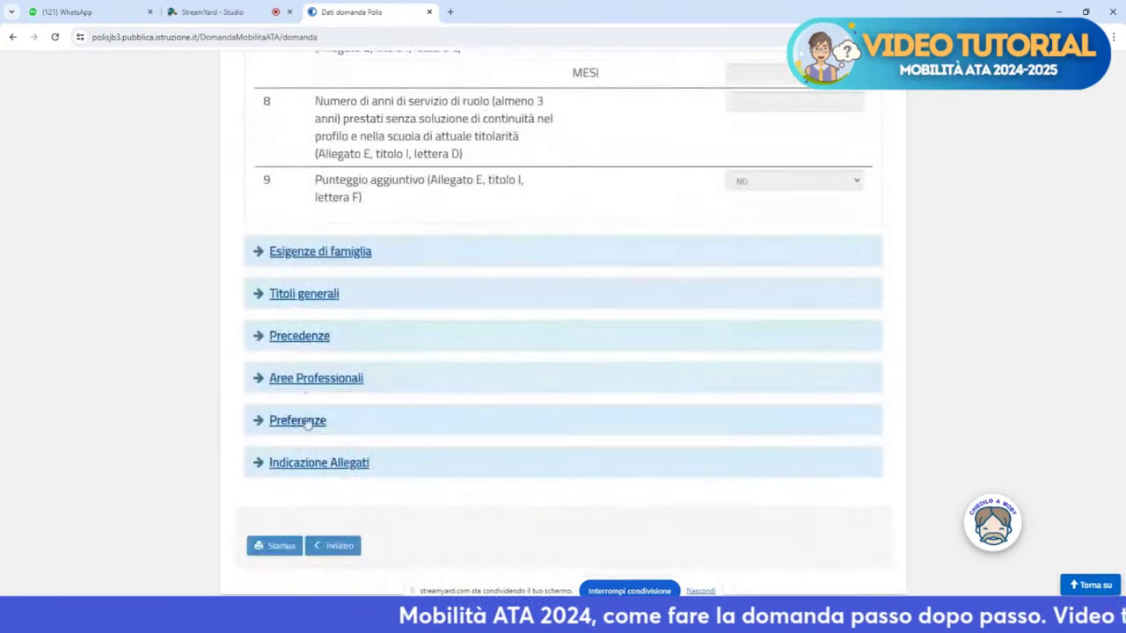
{"action": "left_click", "coordinate": [303, 380]}
{"action": "scroll", "coordinate": [310, 405], "scroll_direction": "down", "scroll_amount": 3}
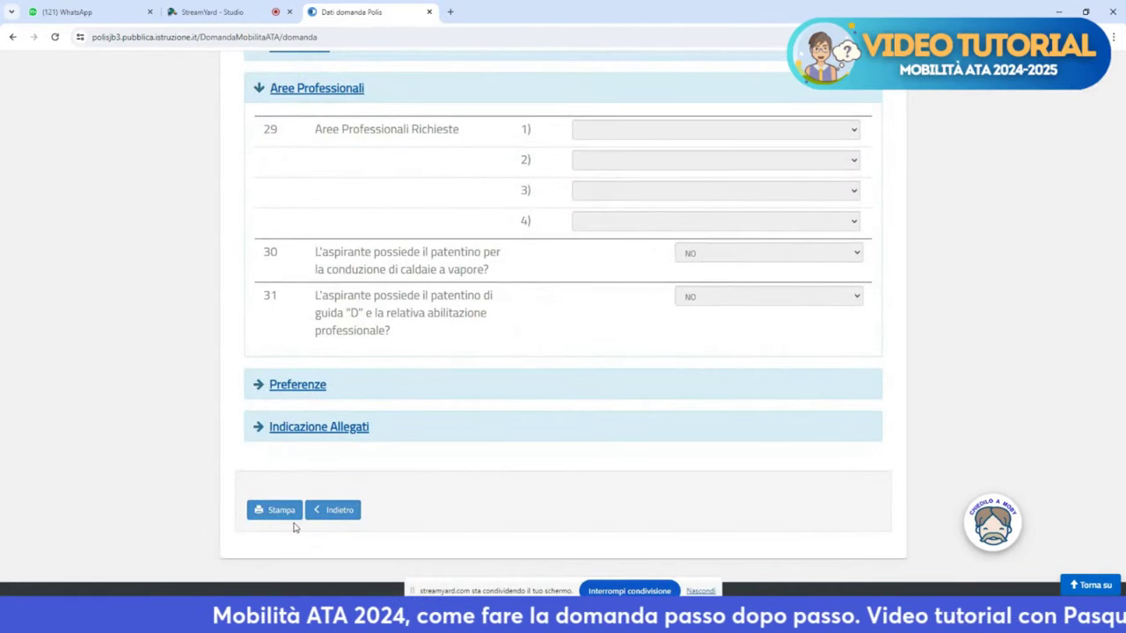
{"action": "left_click", "coordinate": [324, 517]}
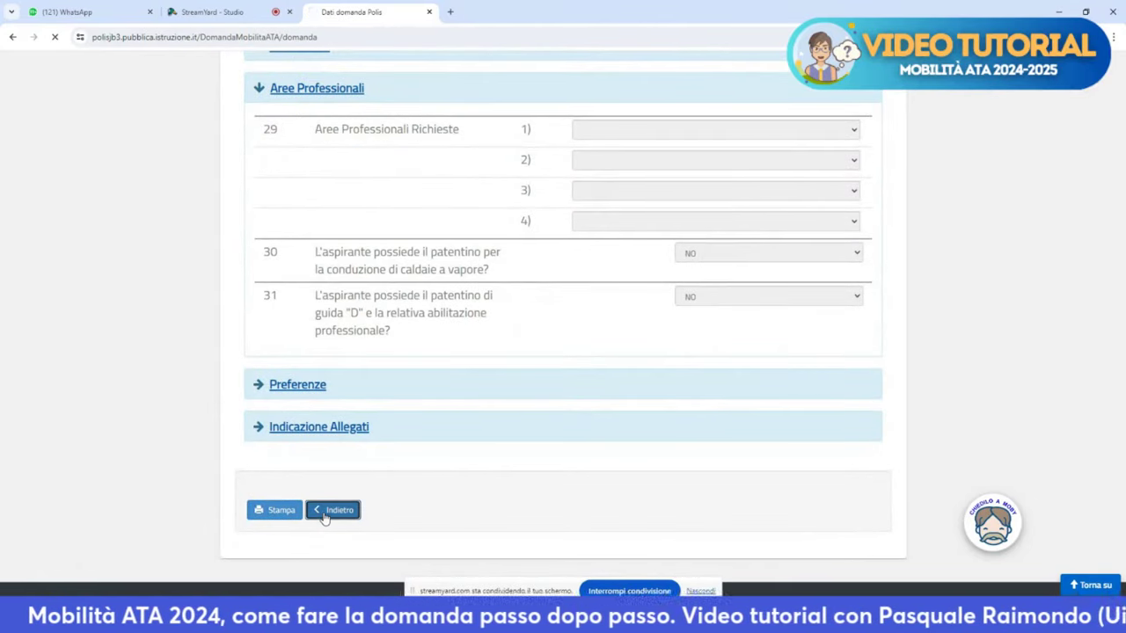
- Update the Caserta application by setting the years of item 1 in Anzianità di servizio to 1, and save it
{"action": "scroll", "coordinate": [486, 453], "scroll_direction": "down", "scroll_amount": 2}
{"action": "scroll", "coordinate": [487, 453], "scroll_direction": "down", "scroll_amount": 2}
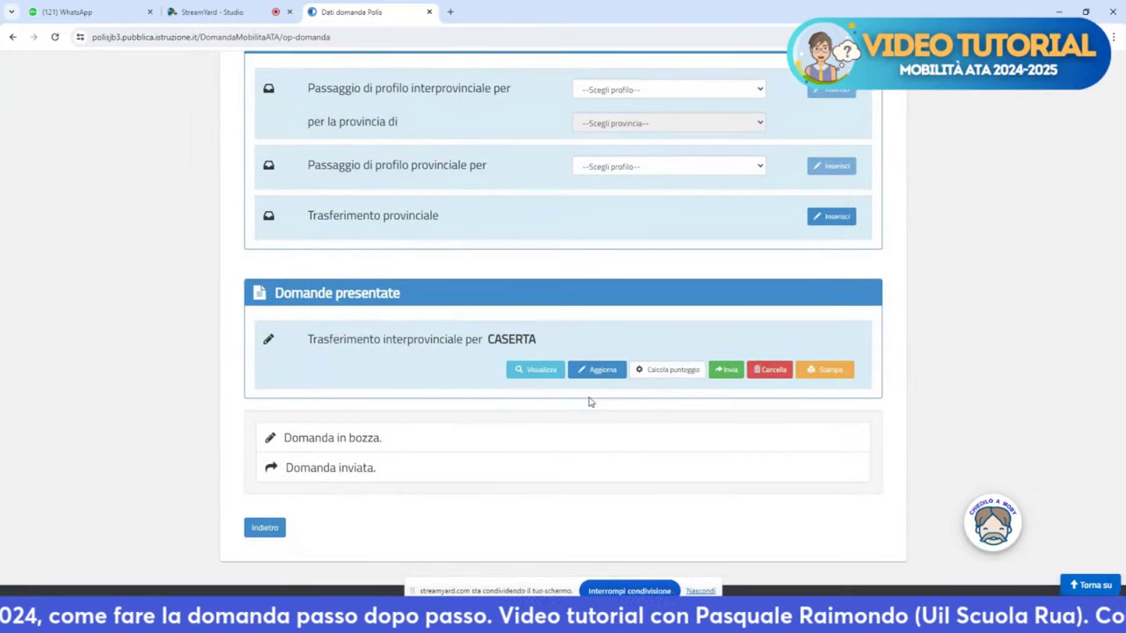
{"action": "left_click", "coordinate": [598, 376]}
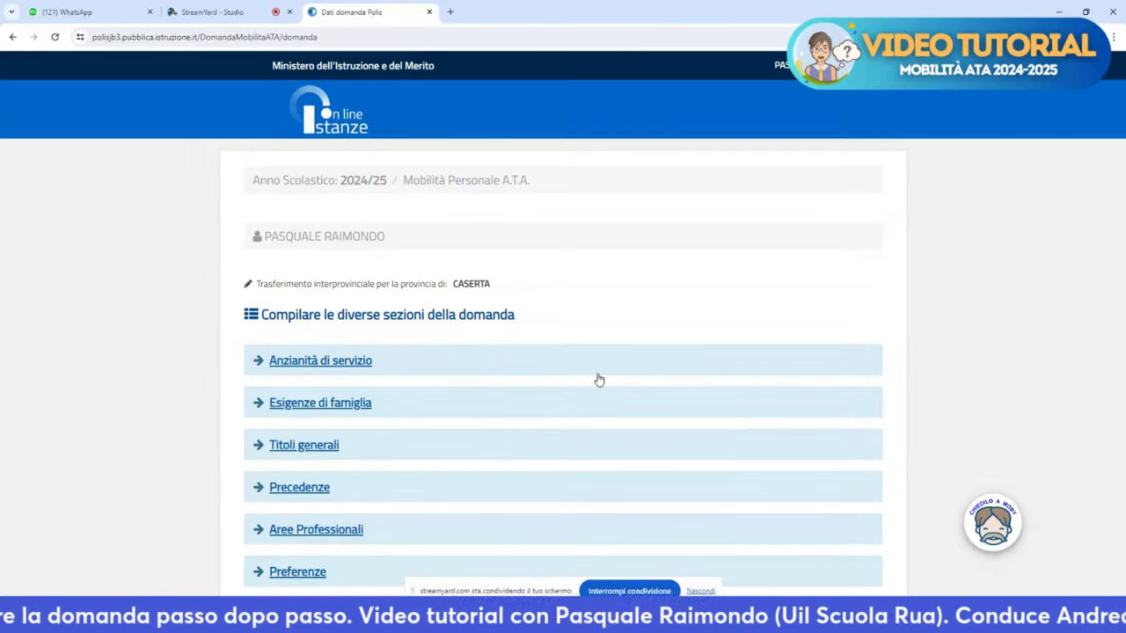
{"action": "left_click", "coordinate": [365, 362]}
{"action": "left_click", "coordinate": [768, 402]}
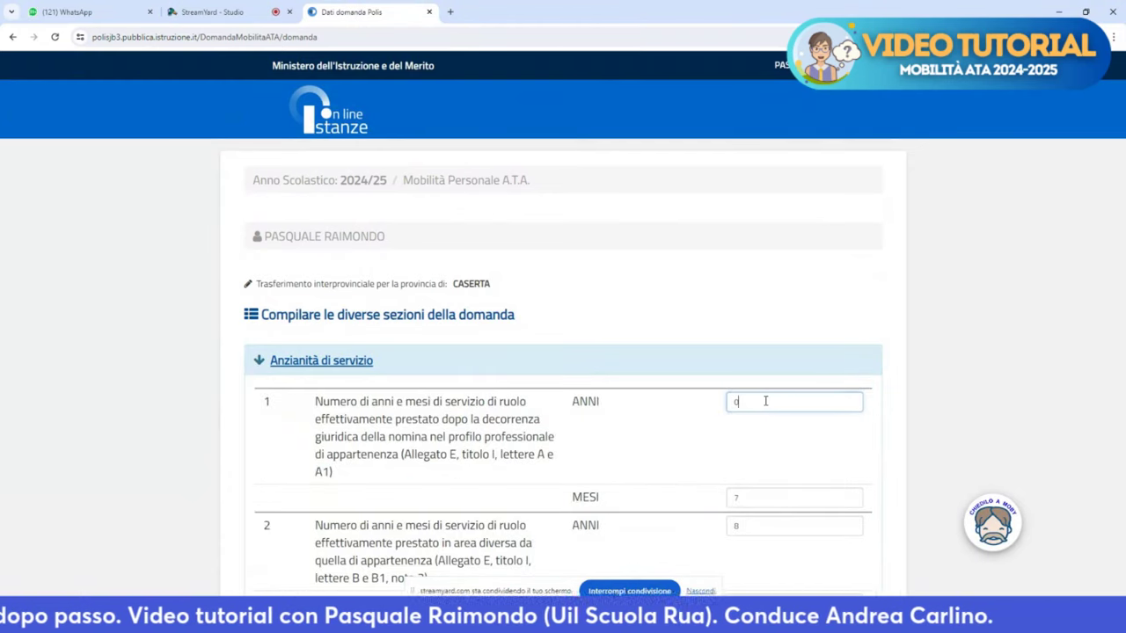
{"action": "key", "text": "BackSpace"}
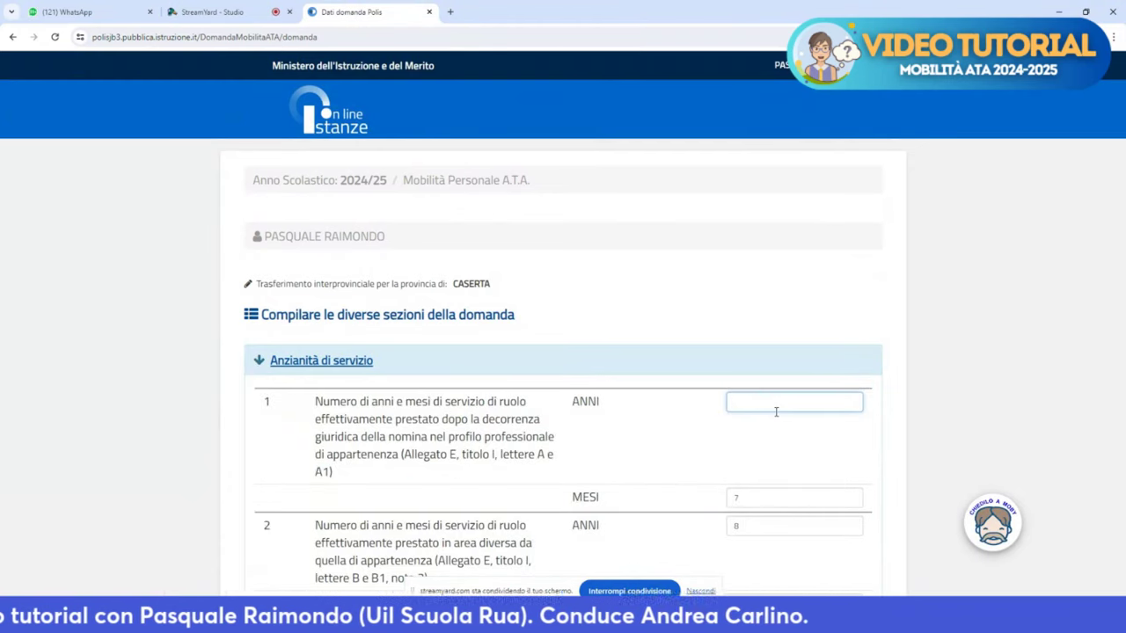
{"action": "type", "text": "1"}
{"action": "scroll", "coordinate": [669, 442], "scroll_direction": "down", "scroll_amount": 3}
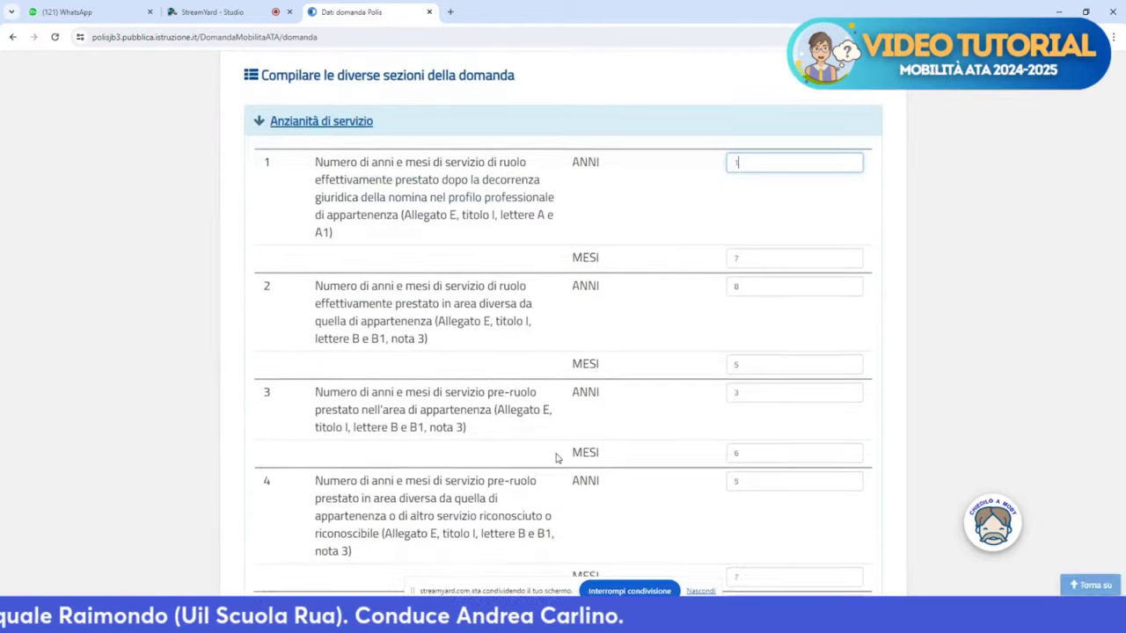
{"action": "scroll", "coordinate": [556, 458], "scroll_direction": "down", "scroll_amount": 10}
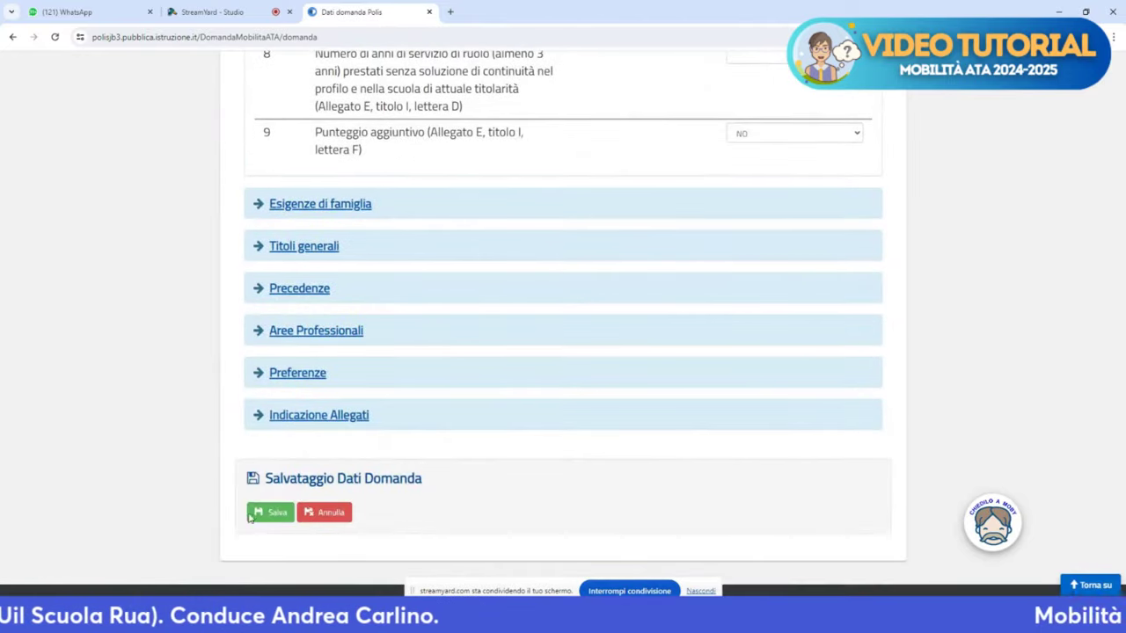
{"action": "left_click", "coordinate": [251, 515]}
- Calculate the score of the interprovincial transfer application for Caserta, review the breakdown and close it
{"action": "left_click_drag", "start_coordinate": [274, 225], "coordinate": [522, 230]}
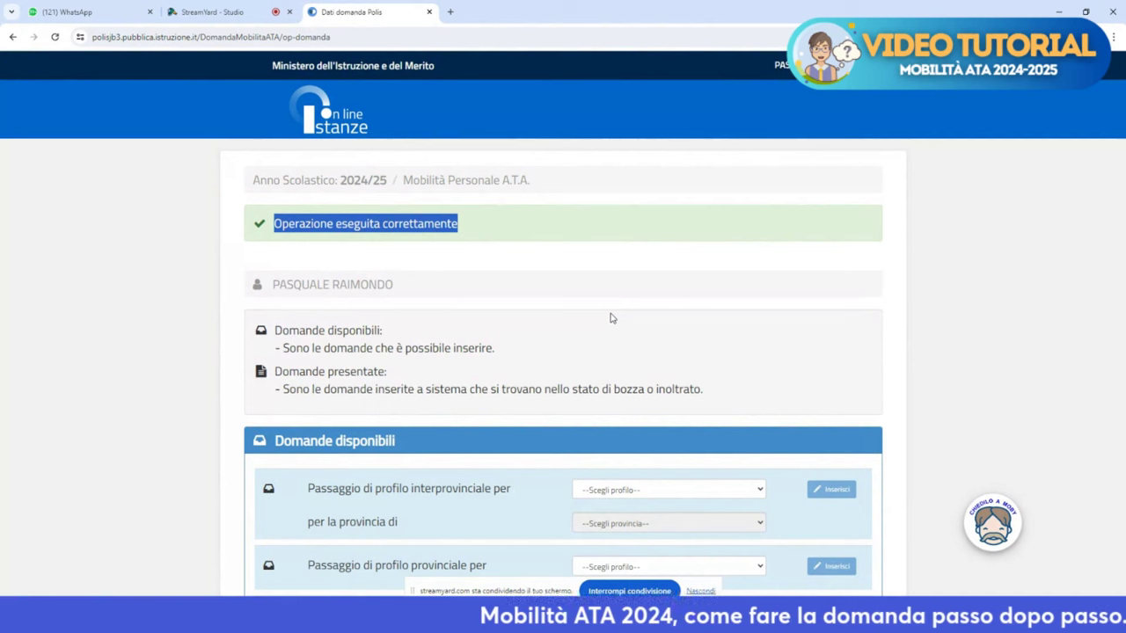
{"action": "scroll", "coordinate": [611, 318], "scroll_direction": "down", "scroll_amount": 5}
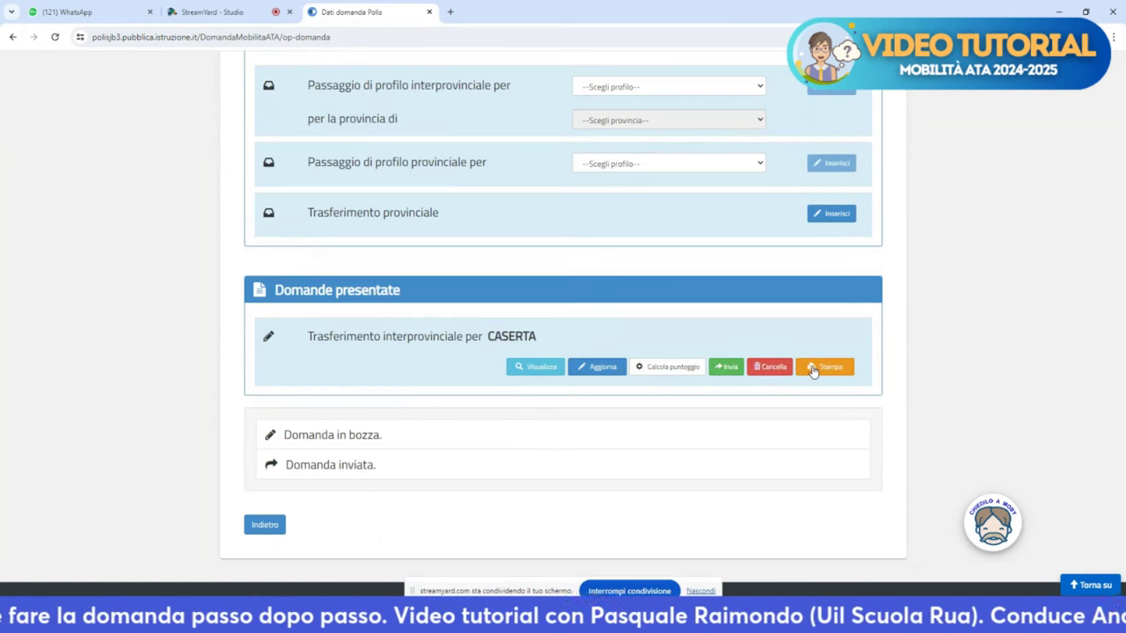
{"action": "left_click", "coordinate": [683, 373]}
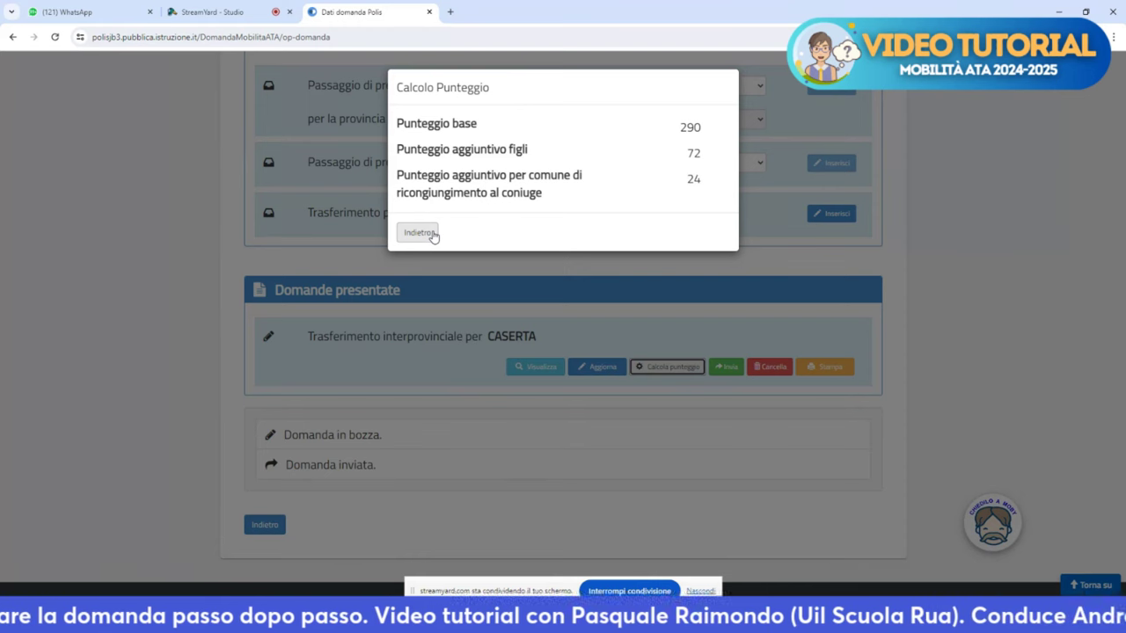
{"action": "left_click", "coordinate": [419, 232]}
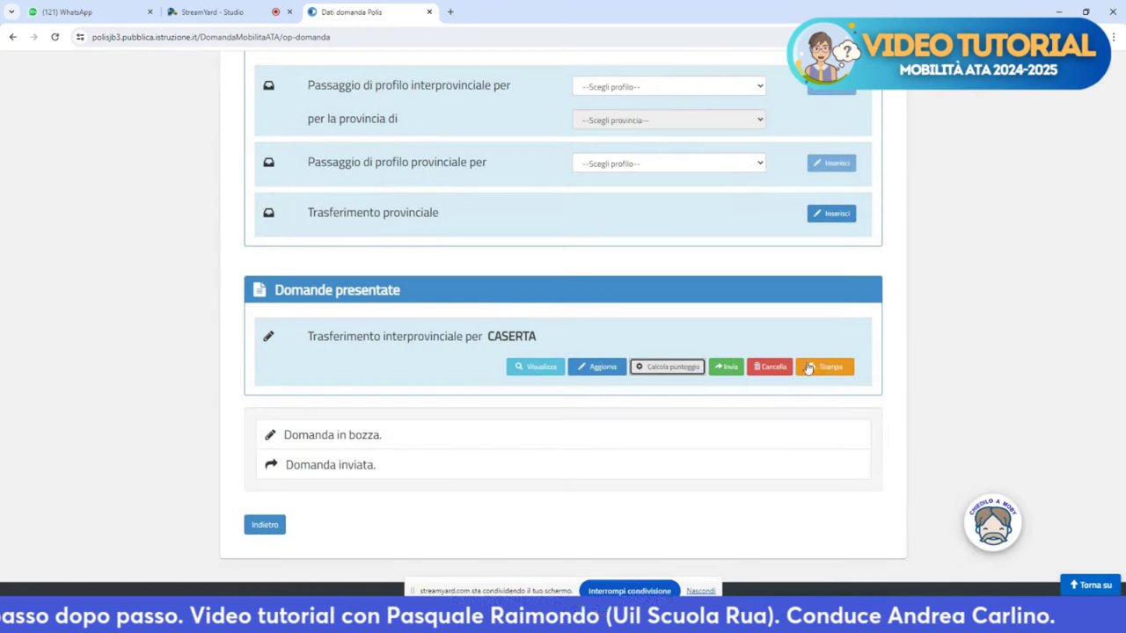
- Open the printable PDF of the Caserta application, review its draft marking and service data, and close it
{"action": "left_click", "coordinate": [825, 367]}
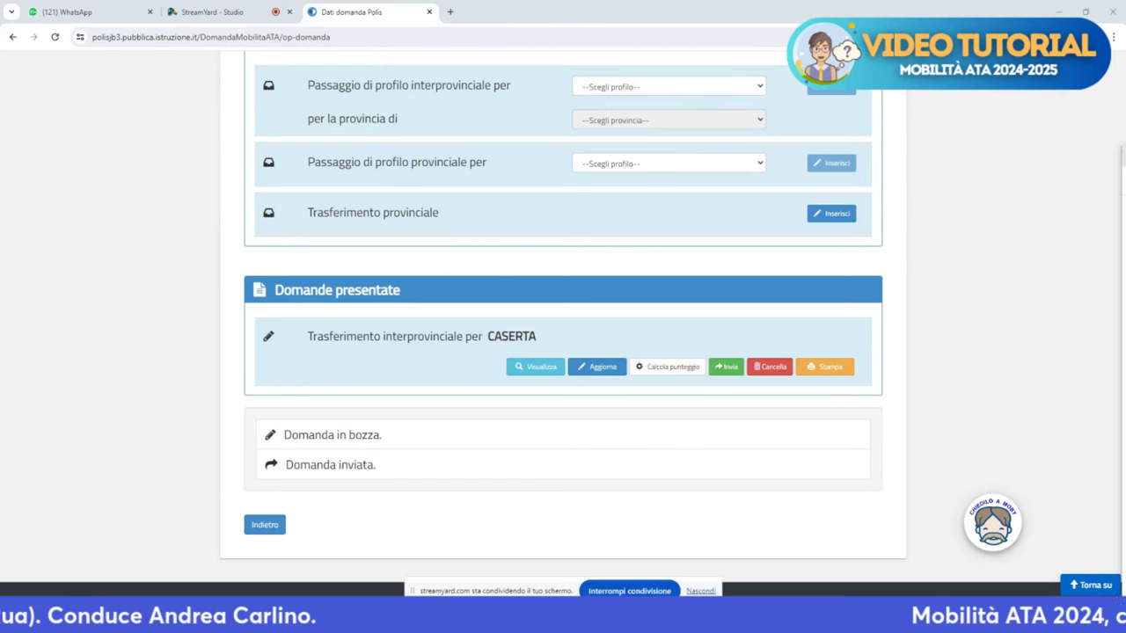
{"action": "left_click_drag", "start_coordinate": [1125, 202], "coordinate": [628, 0]}
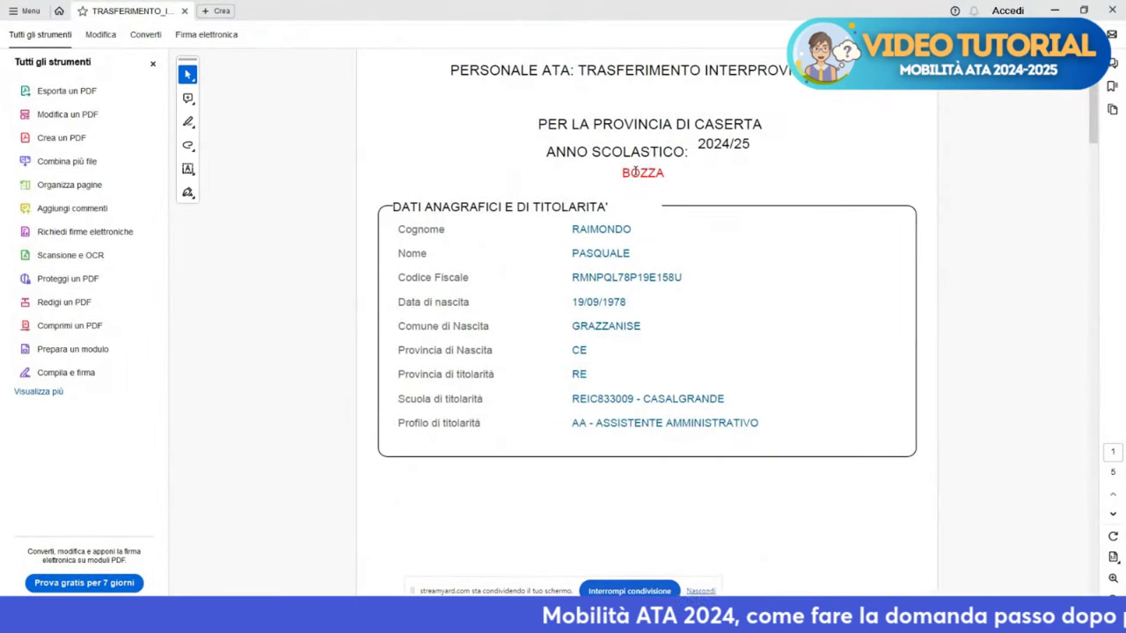
{"action": "double_click", "coordinate": [641, 172]}
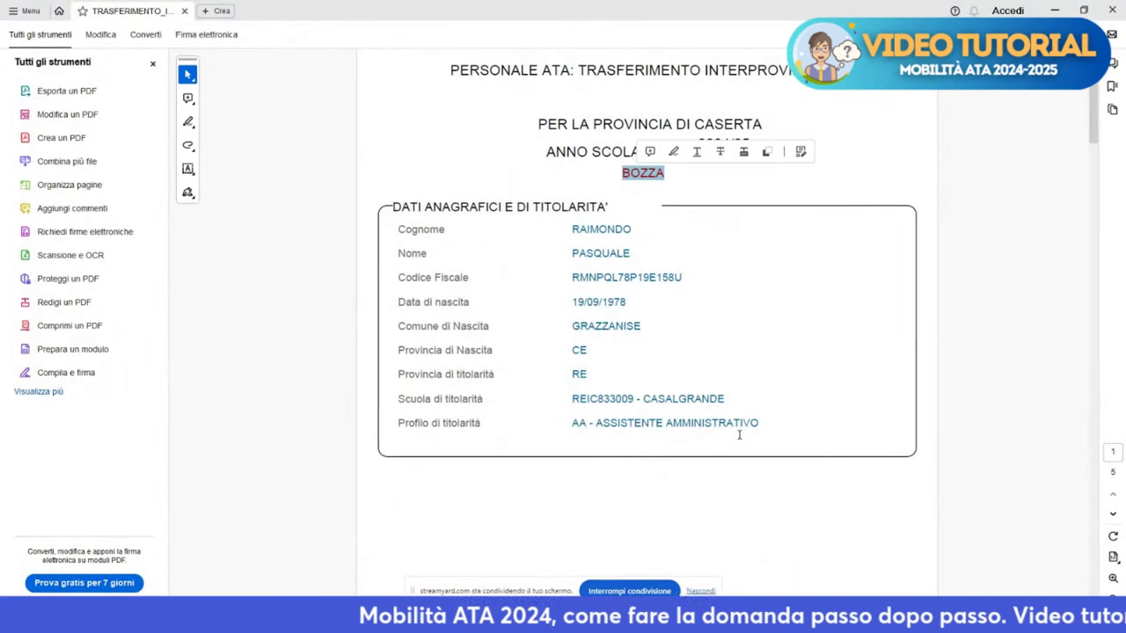
{"action": "scroll", "coordinate": [744, 449], "scroll_direction": "down", "scroll_amount": 10}
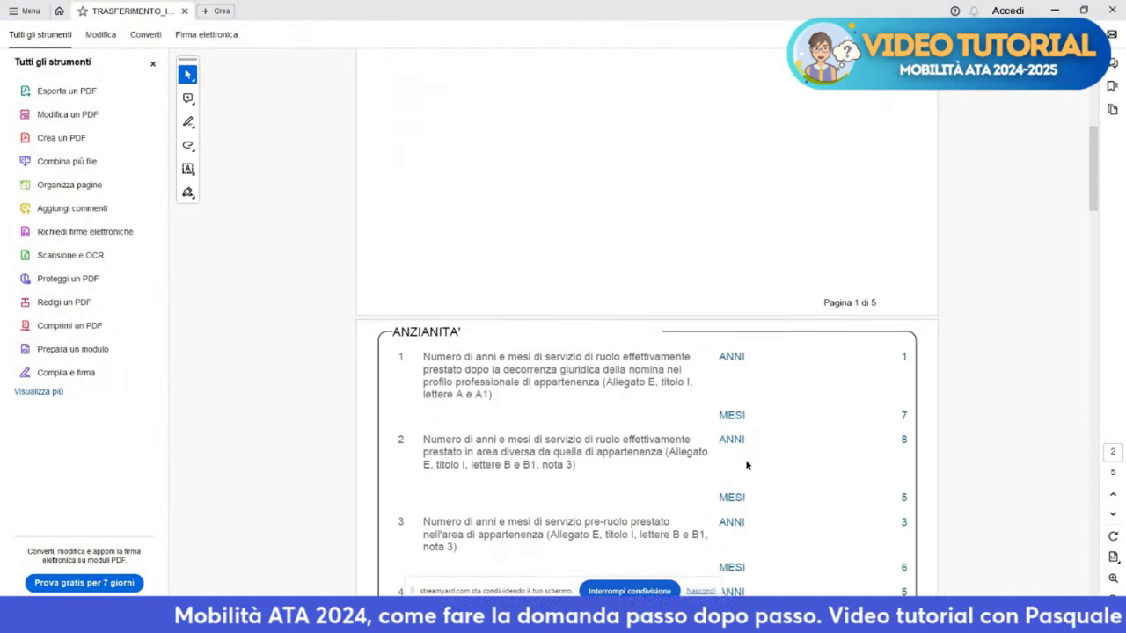
{"action": "scroll", "coordinate": [746, 465], "scroll_direction": "up", "scroll_amount": 5}
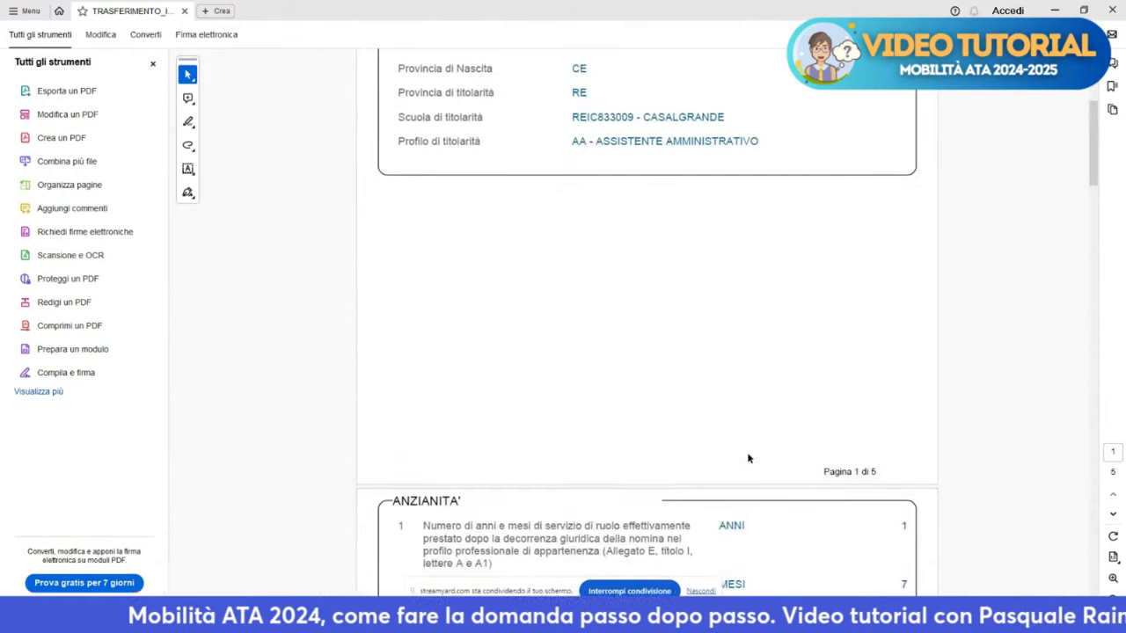
{"action": "left_click", "coordinate": [1112, 11]}
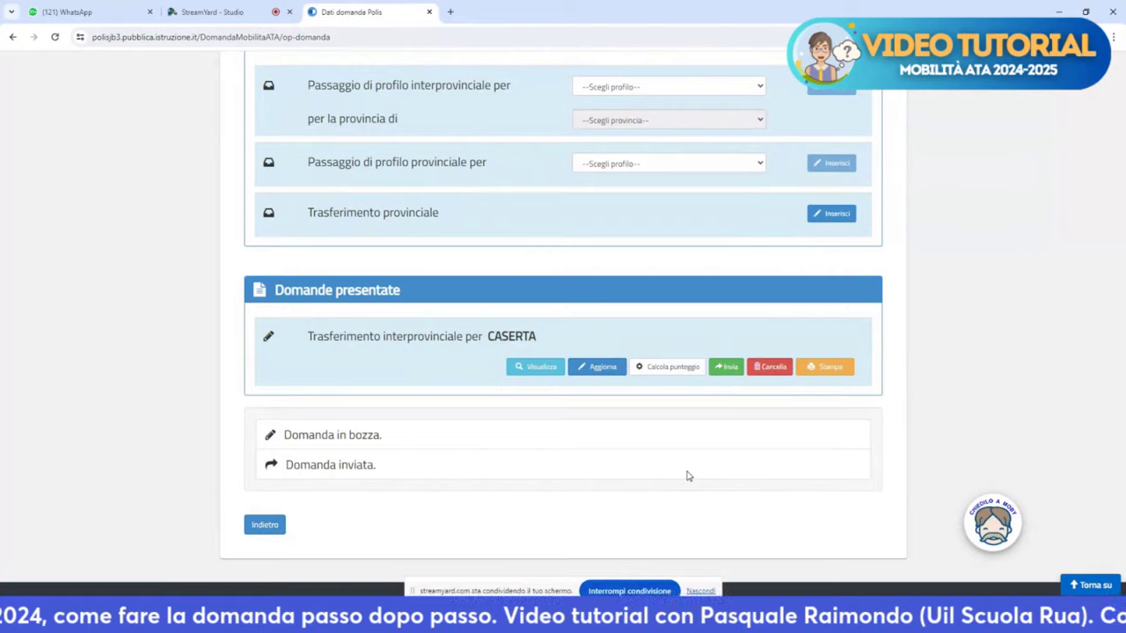
- Submit the interprovincial transfer application for Caserta, confirm the submission and review the outcome page
{"action": "left_click", "coordinate": [721, 367]}
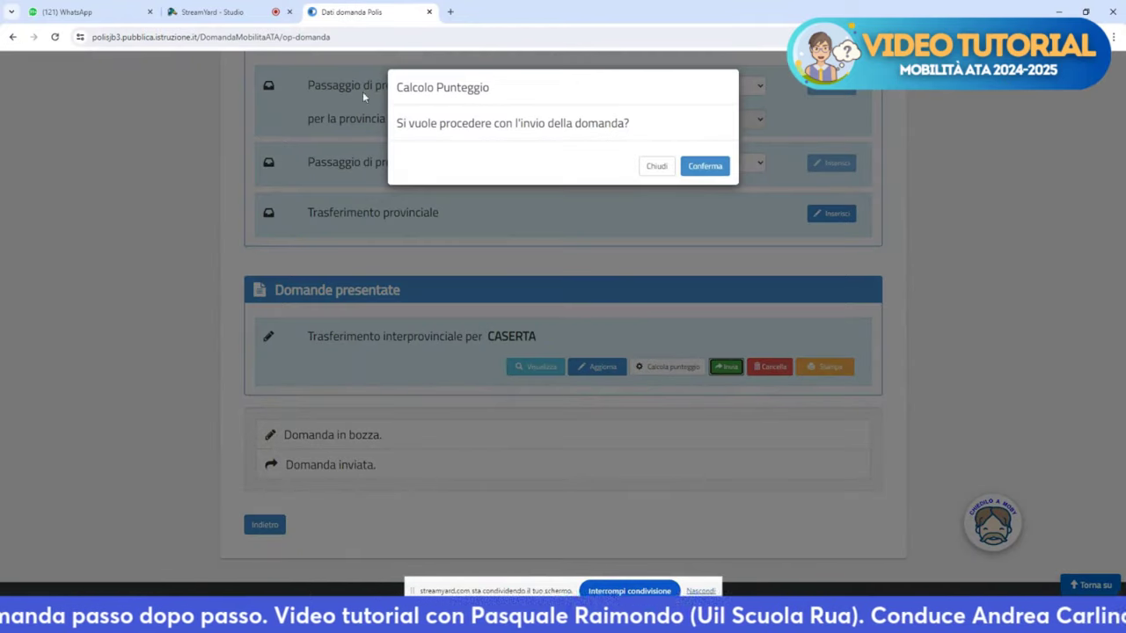
{"action": "left_click_drag", "start_coordinate": [417, 129], "coordinate": [577, 125]}
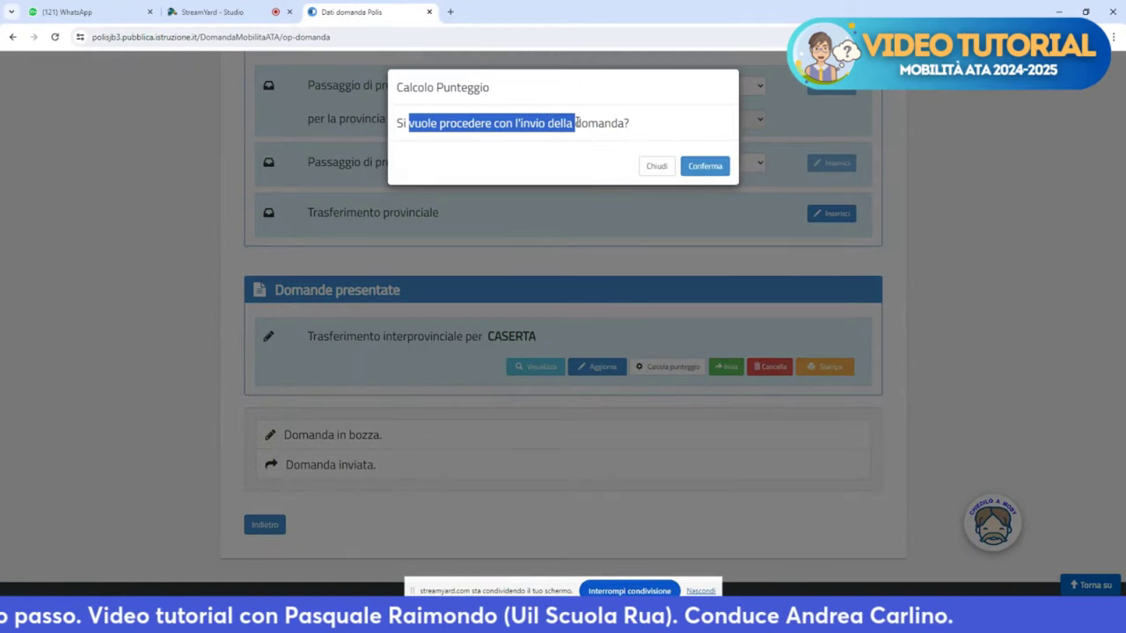
{"action": "left_click", "coordinate": [705, 166]}
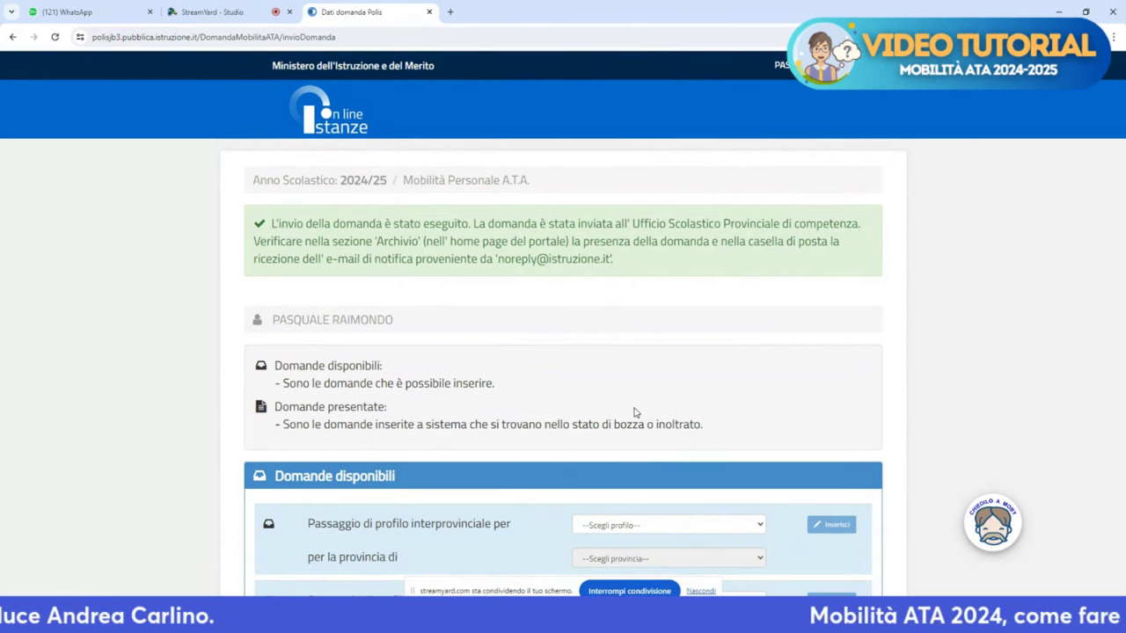
{"action": "scroll", "coordinate": [635, 411], "scroll_direction": "down", "scroll_amount": 1}
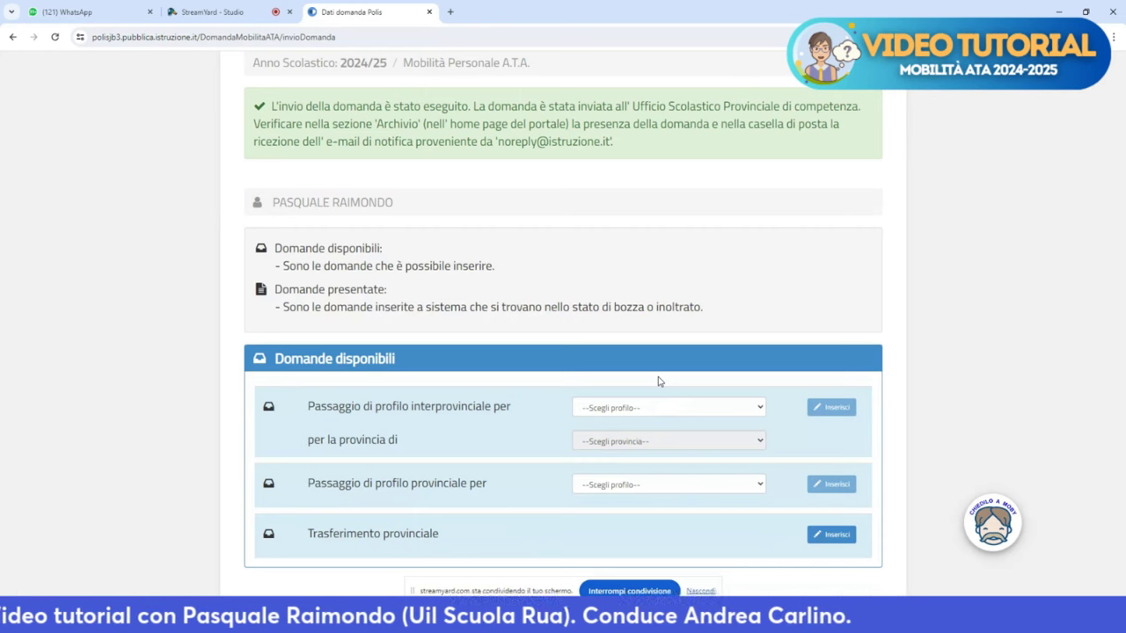
- Cancel the submission of the interprovincial transfer application for Caserta, confirm the cancellation and review the submitted applications list
{"action": "scroll", "coordinate": [658, 381], "scroll_direction": "down", "scroll_amount": 3}
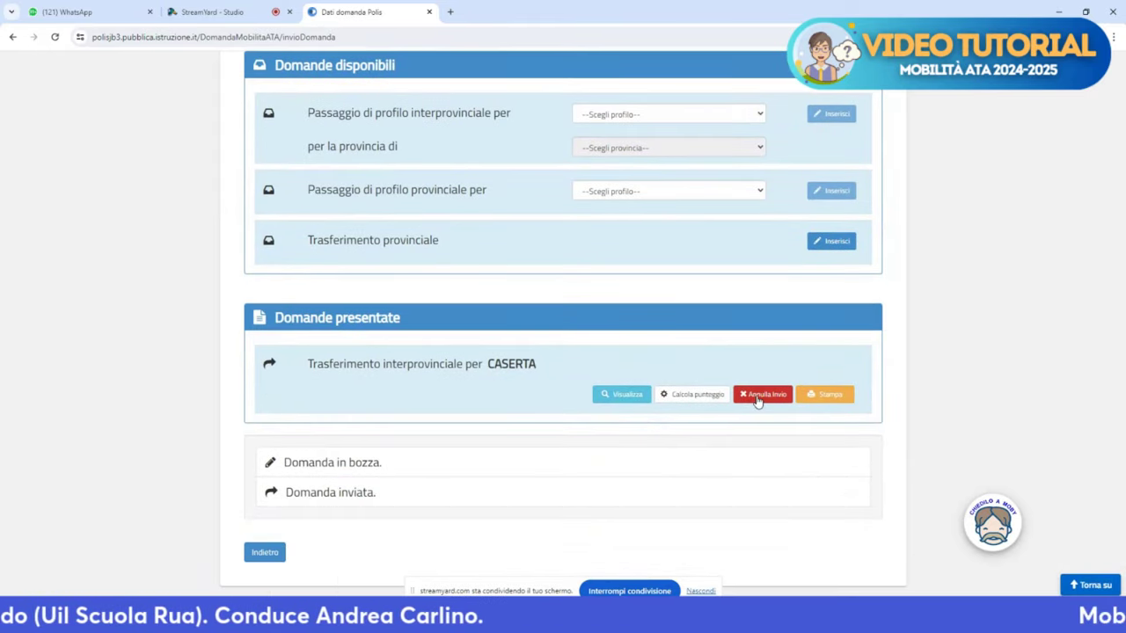
{"action": "left_click", "coordinate": [757, 401]}
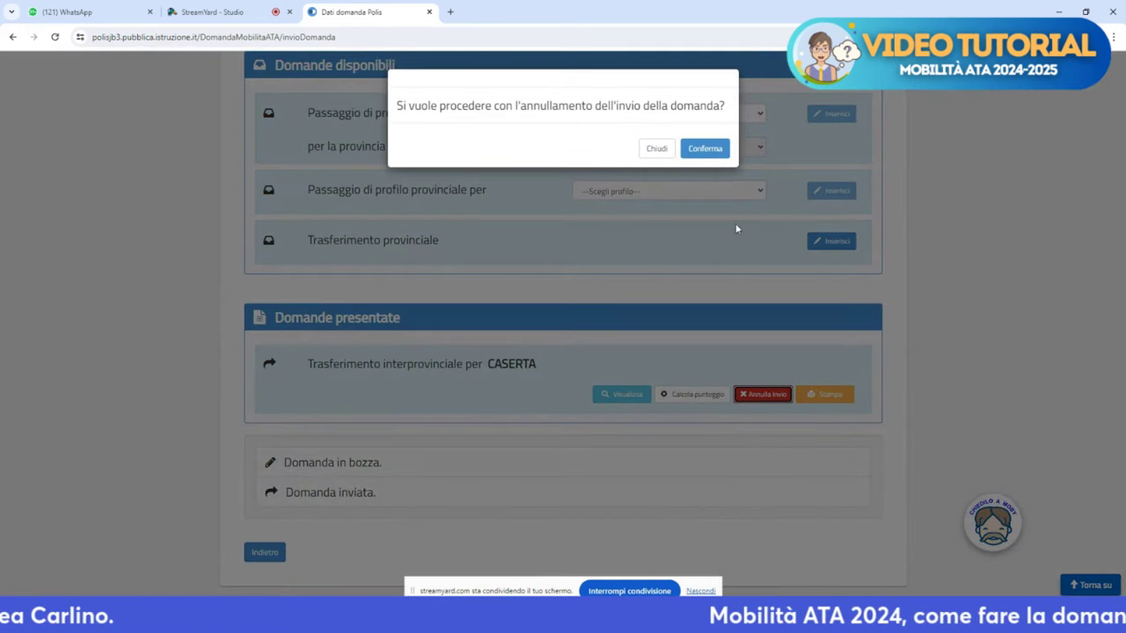
{"action": "left_click", "coordinate": [707, 160]}
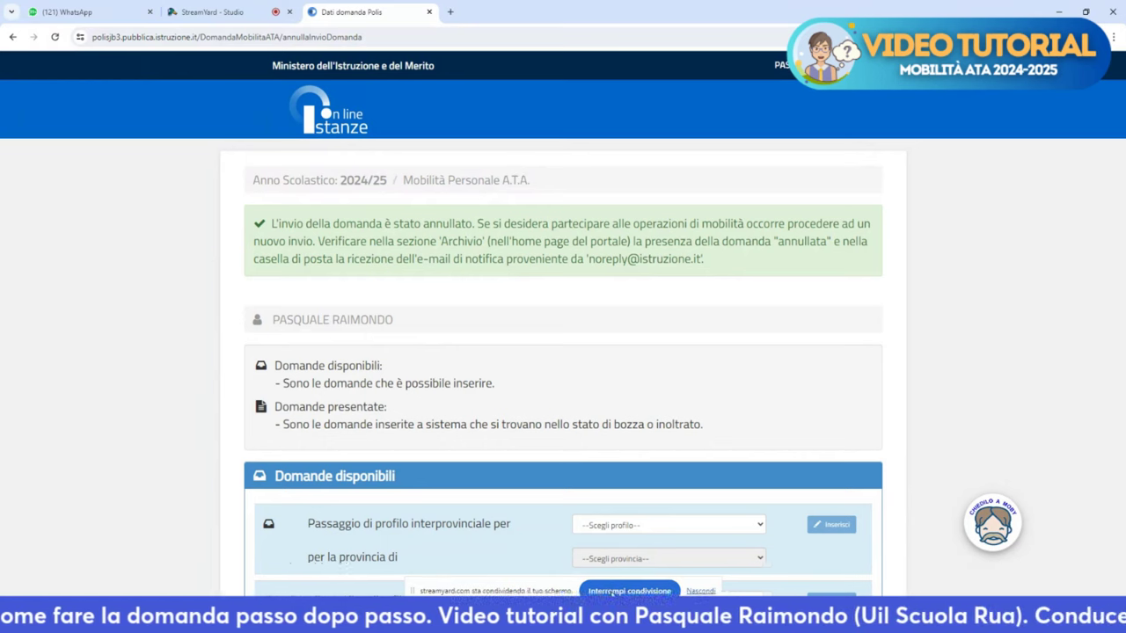
{"action": "scroll", "coordinate": [609, 518], "scroll_direction": "down", "scroll_amount": 5}
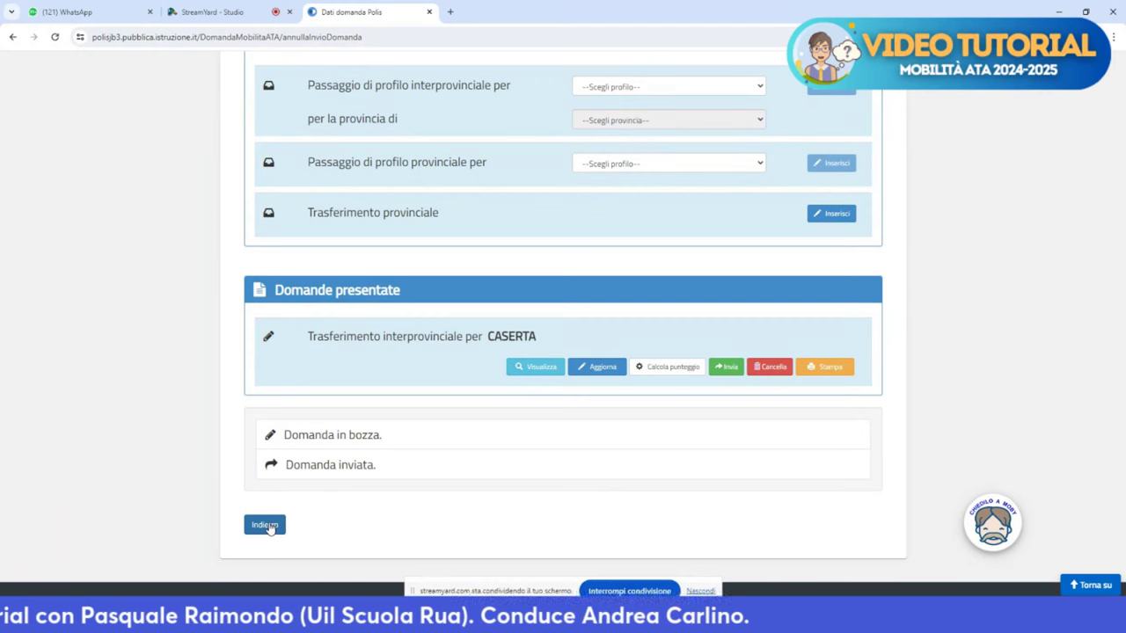
- Go back to the personal data summary, return to the application list and try to insert a Trasferimento provinciale application
{"action": "left_click", "coordinate": [266, 527]}
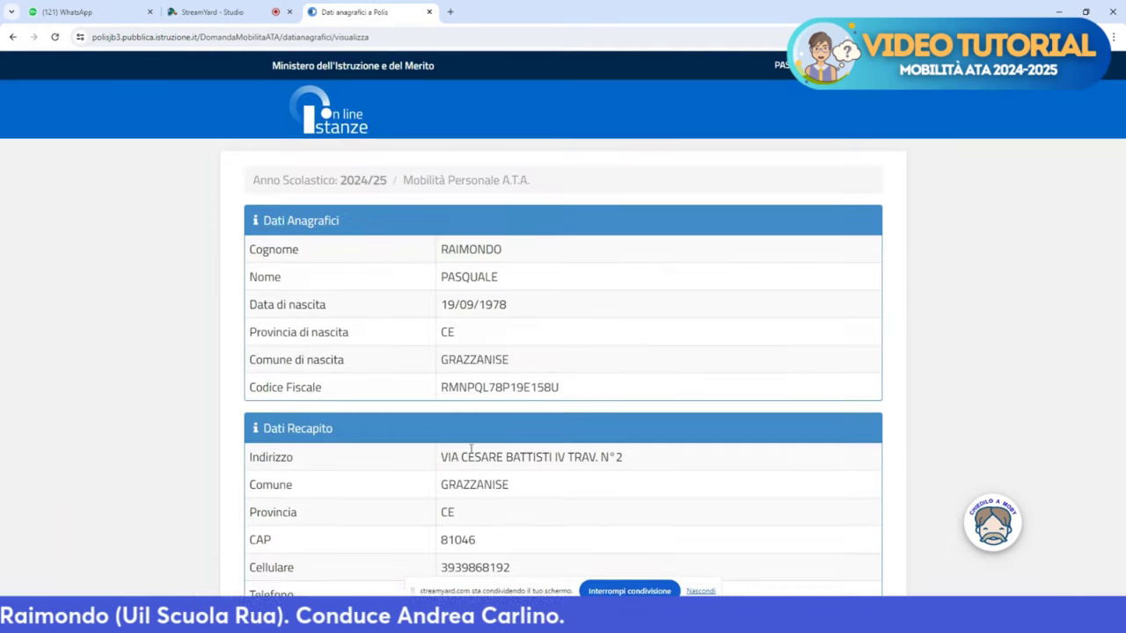
{"action": "scroll", "coordinate": [471, 448], "scroll_direction": "down", "scroll_amount": 3}
{"action": "left_click", "coordinate": [307, 535]}
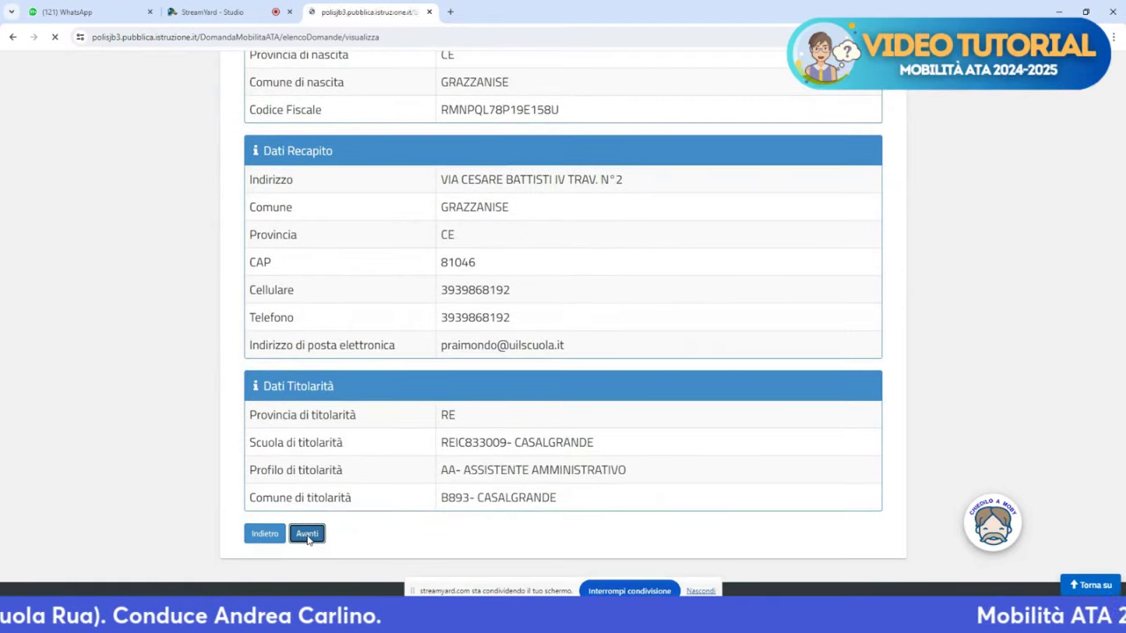
{"action": "scroll", "coordinate": [354, 503], "scroll_direction": "down", "scroll_amount": 5}
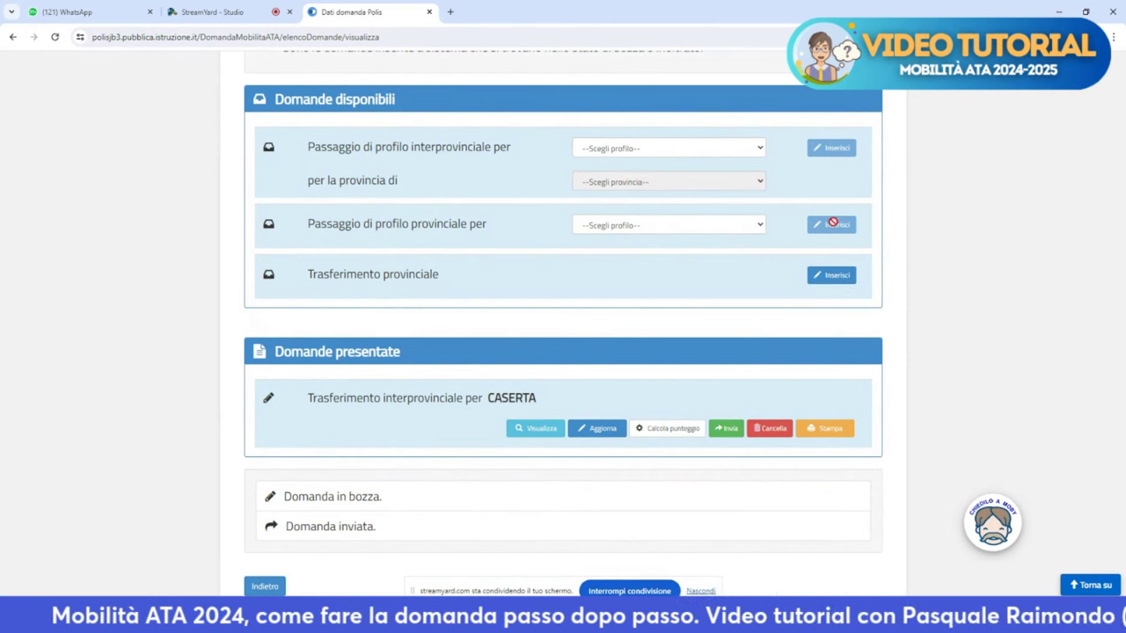
{"action": "left_click", "coordinate": [833, 276]}
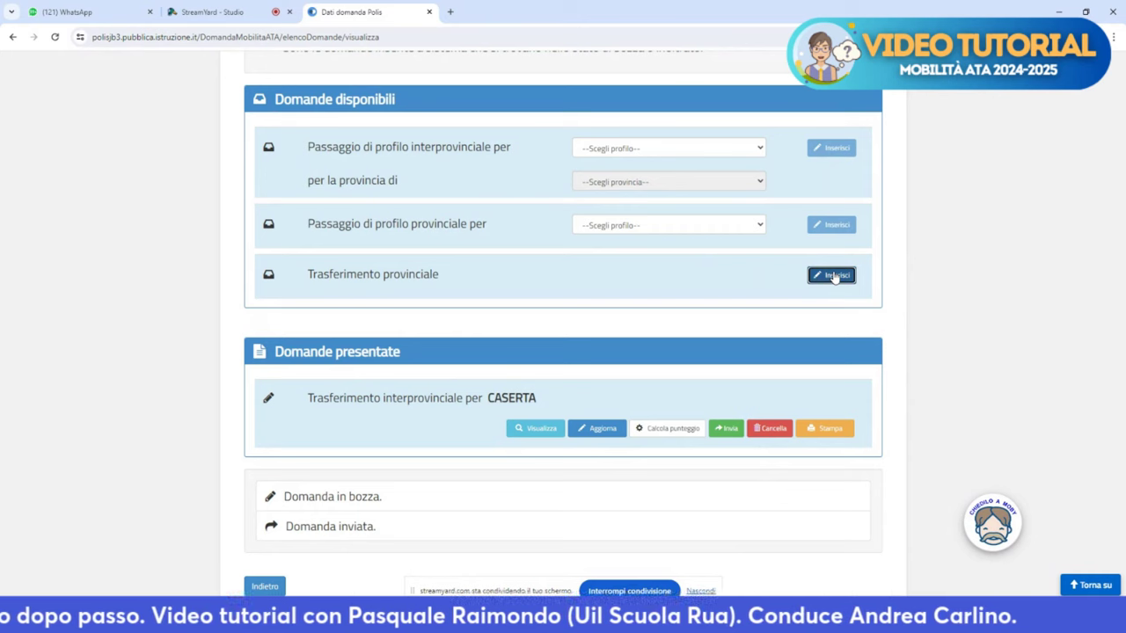
{"action": "scroll", "coordinate": [534, 392], "scroll_direction": "down", "scroll_amount": 2}
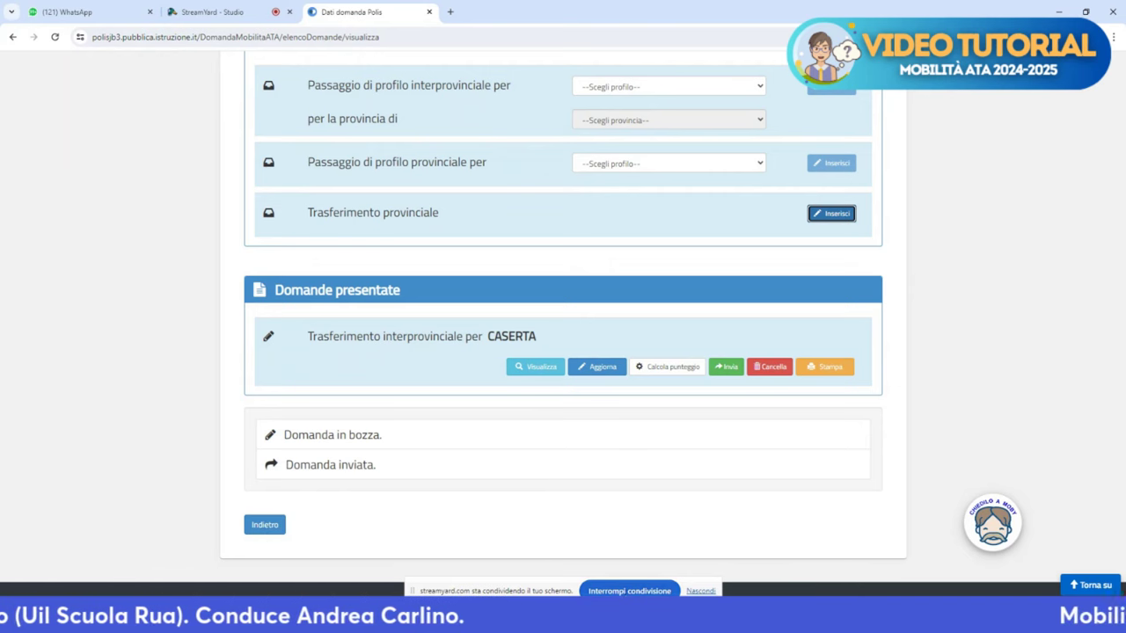
{"action": "left_click", "coordinate": [628, 591]}
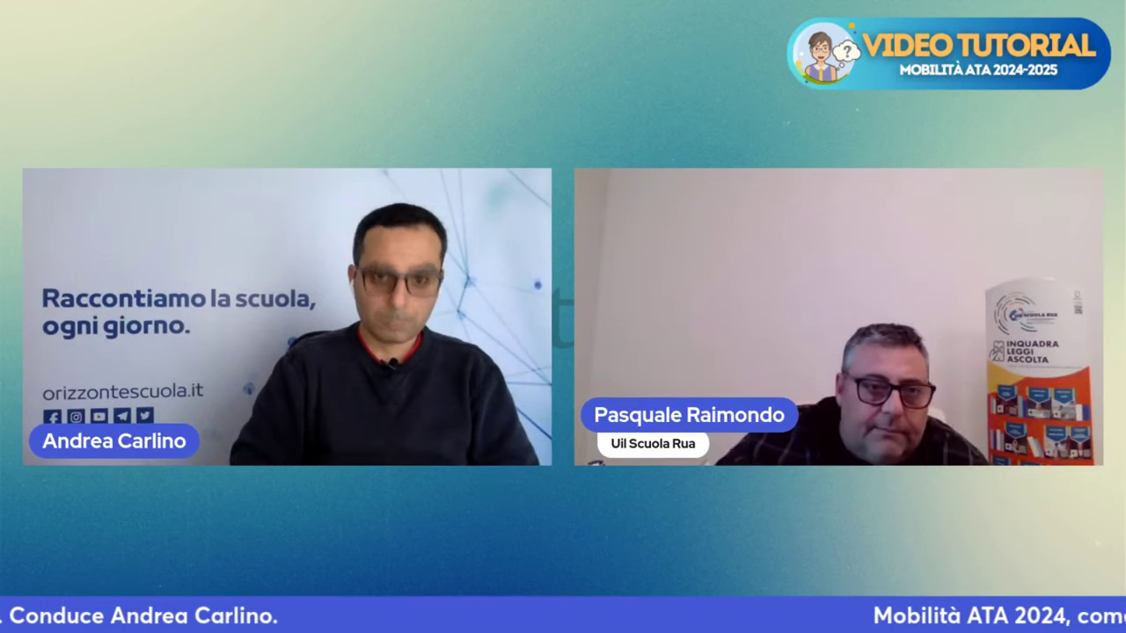